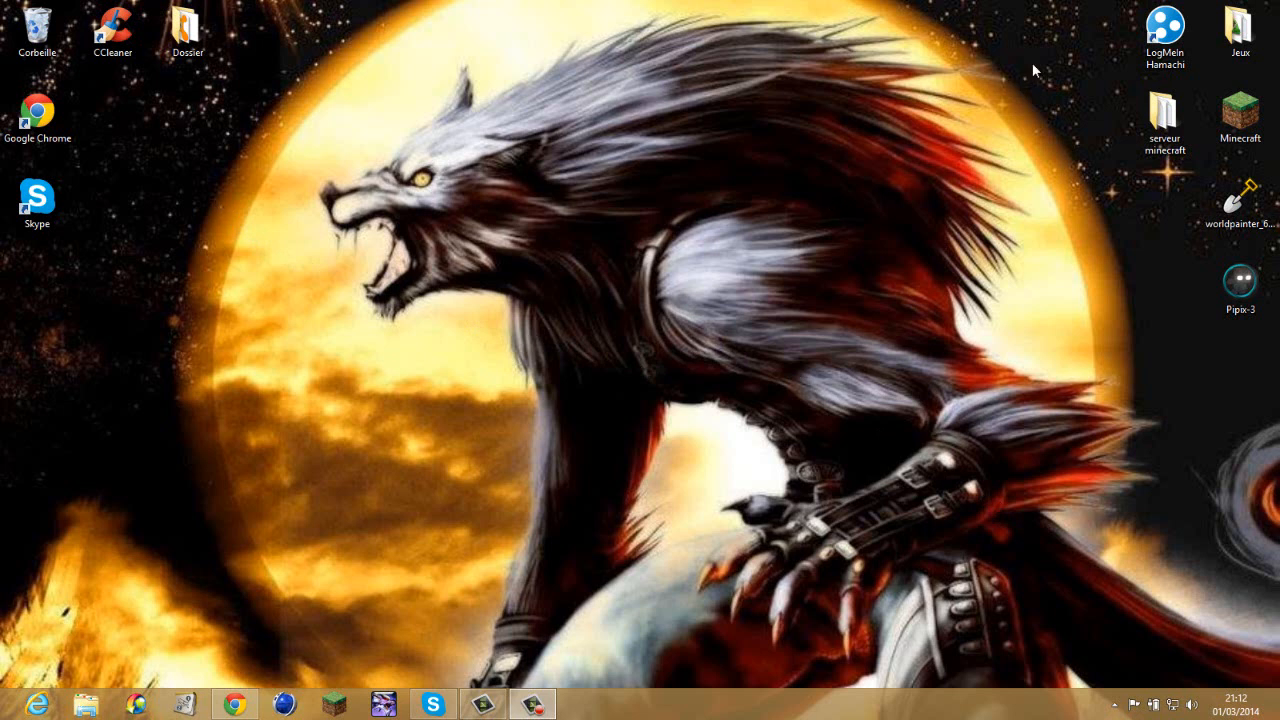
left_click_drag(1165, 30, 563, 458)
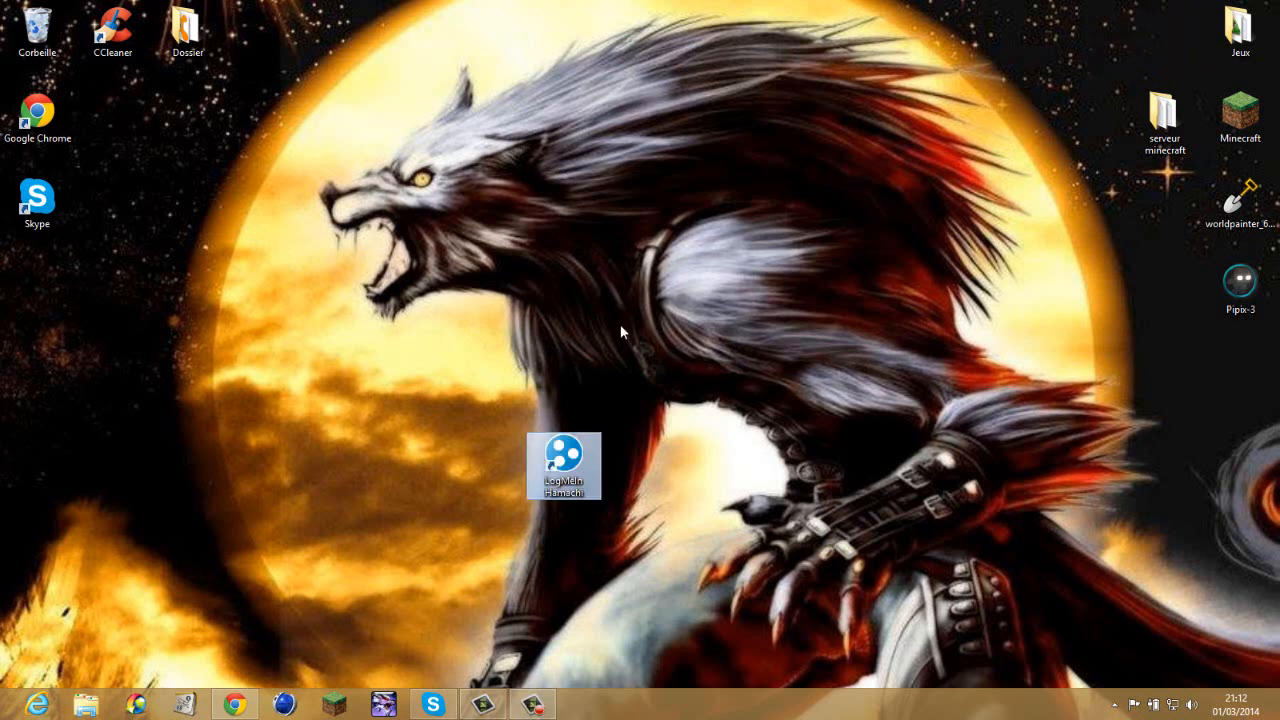
left_click_drag(686, 362, 414, 586)
left_click_drag(414, 586, 727, 317)
left_click_drag(792, 212, 412, 570)
left_click_drag(560, 462, 1153, 33)
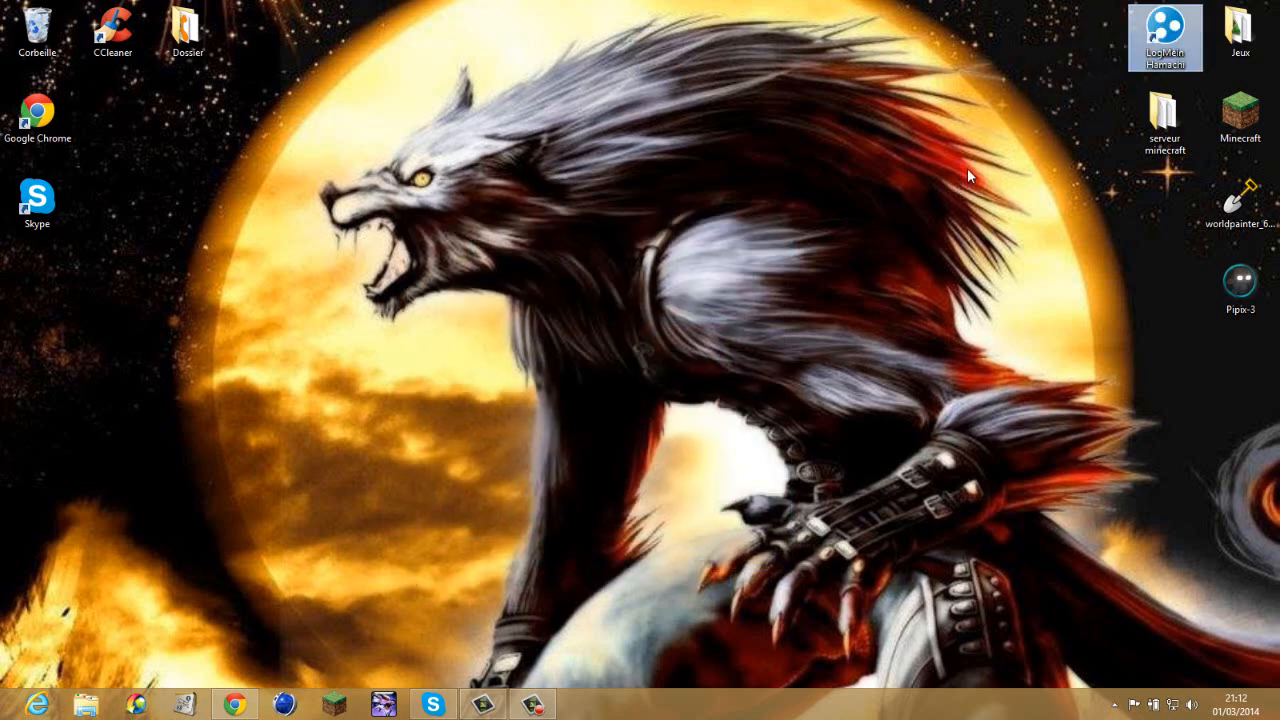
left_click(480, 577)
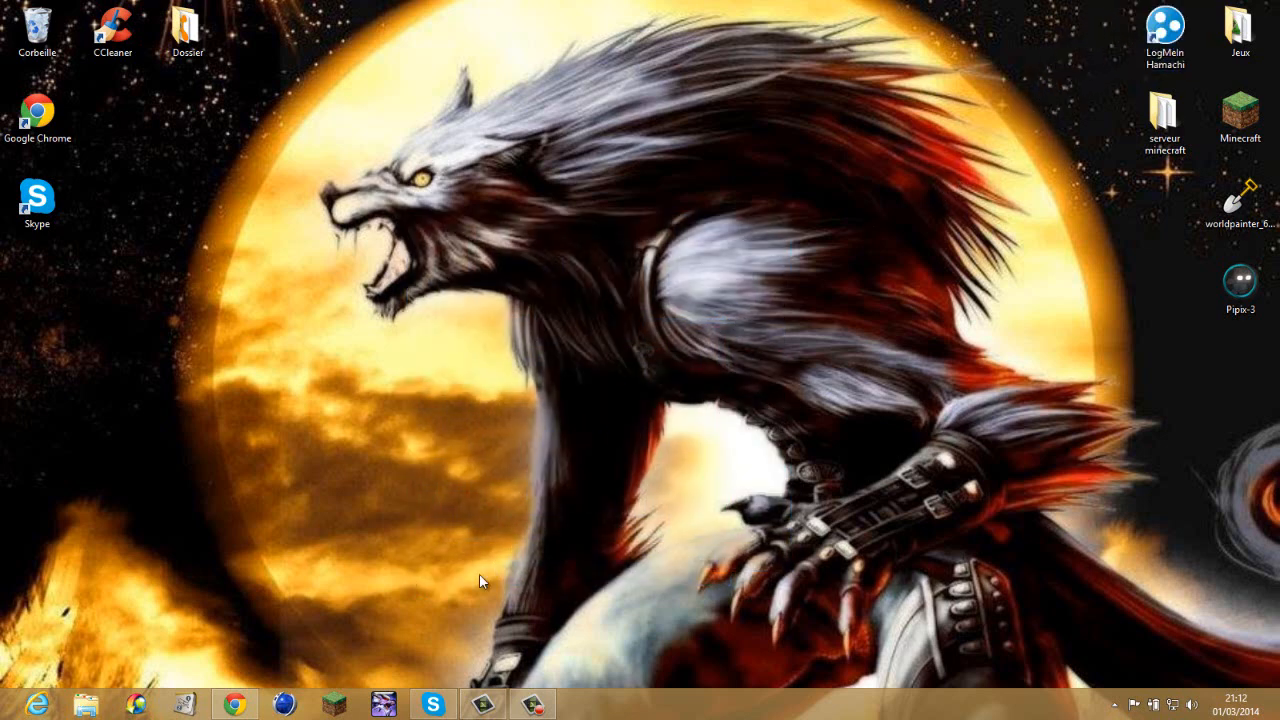
Step: Switch to Chrome, search Google for Minecraft and open the official minecraft.net site from the results
left_click(235, 705)
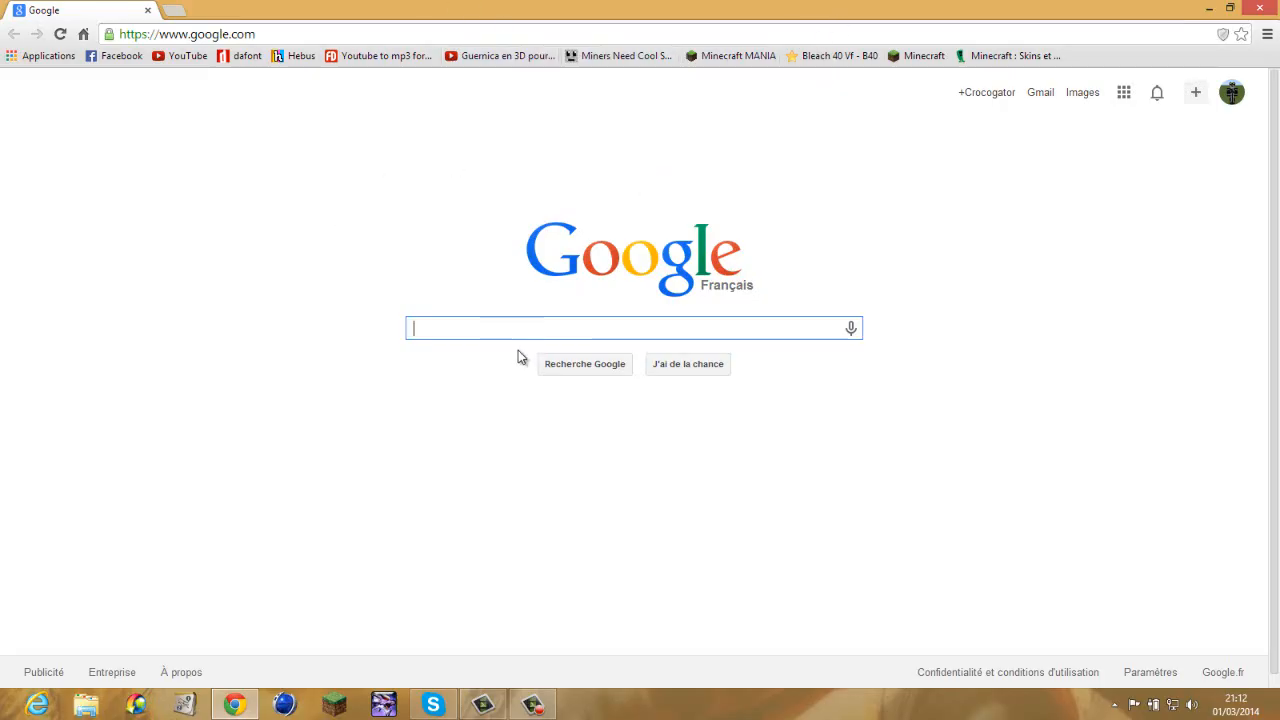
type("min")
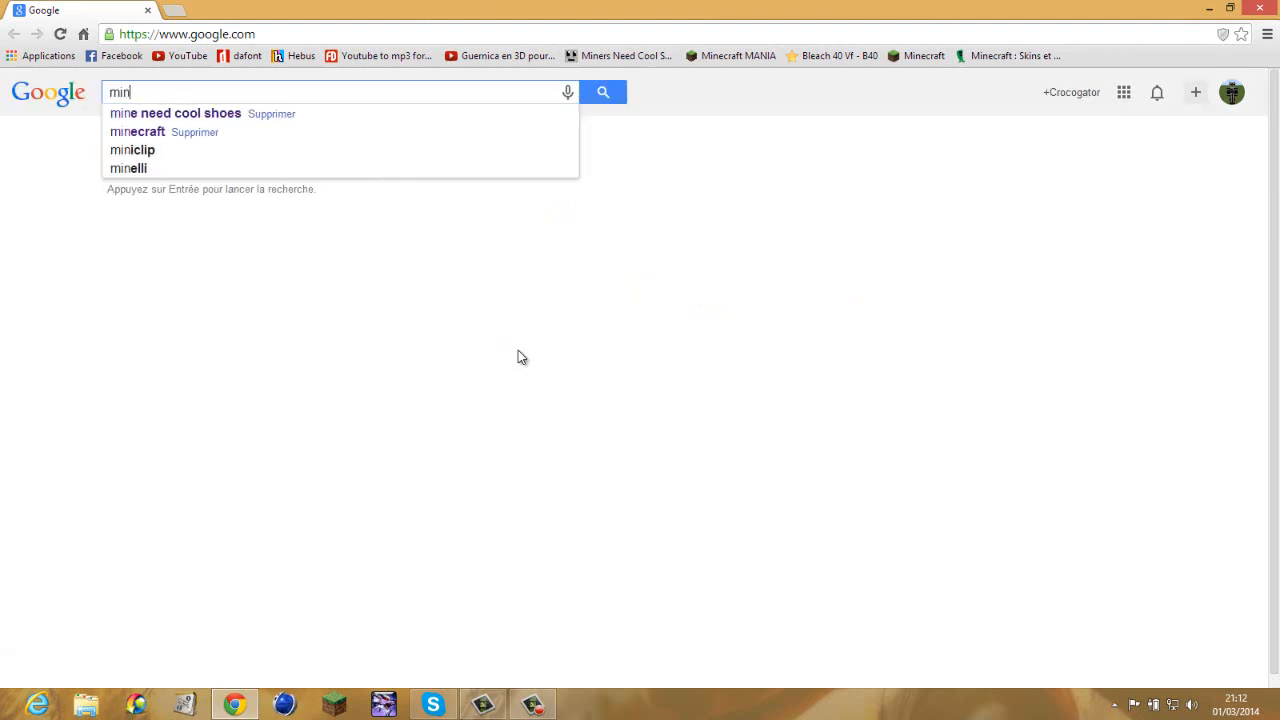
type("ecraft.")
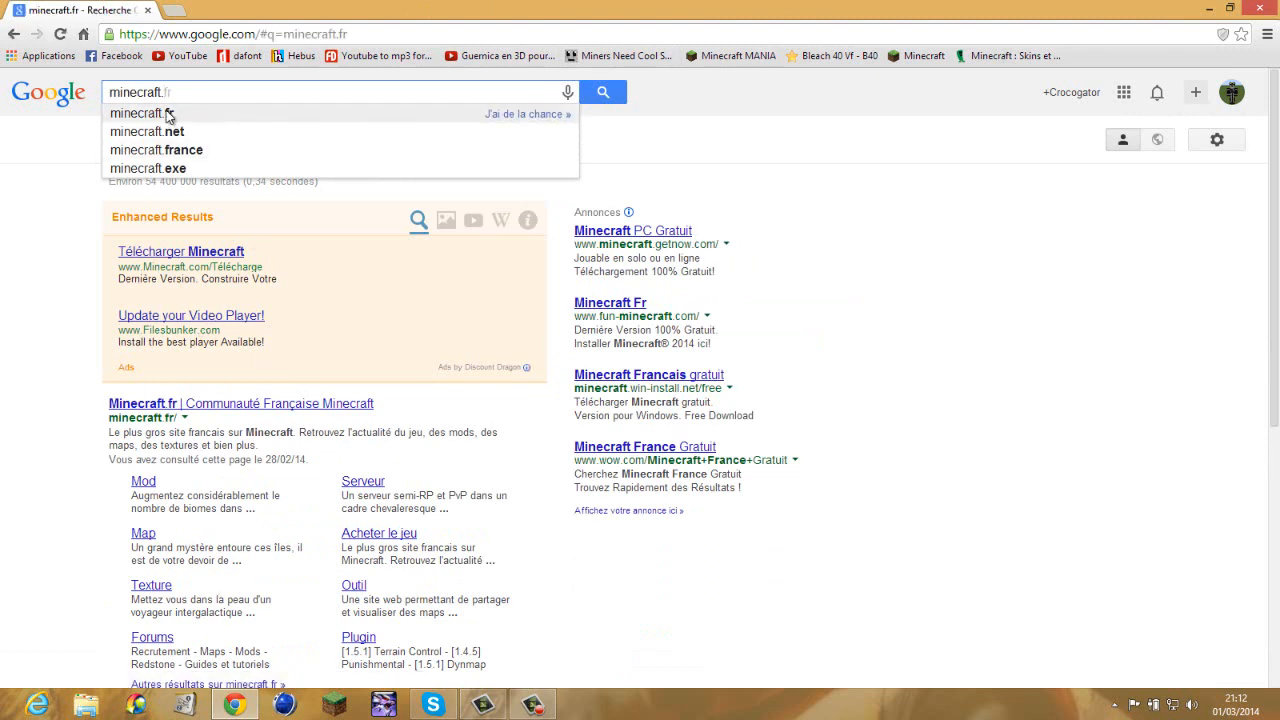
key("BackSpace")
left_click(155, 520)
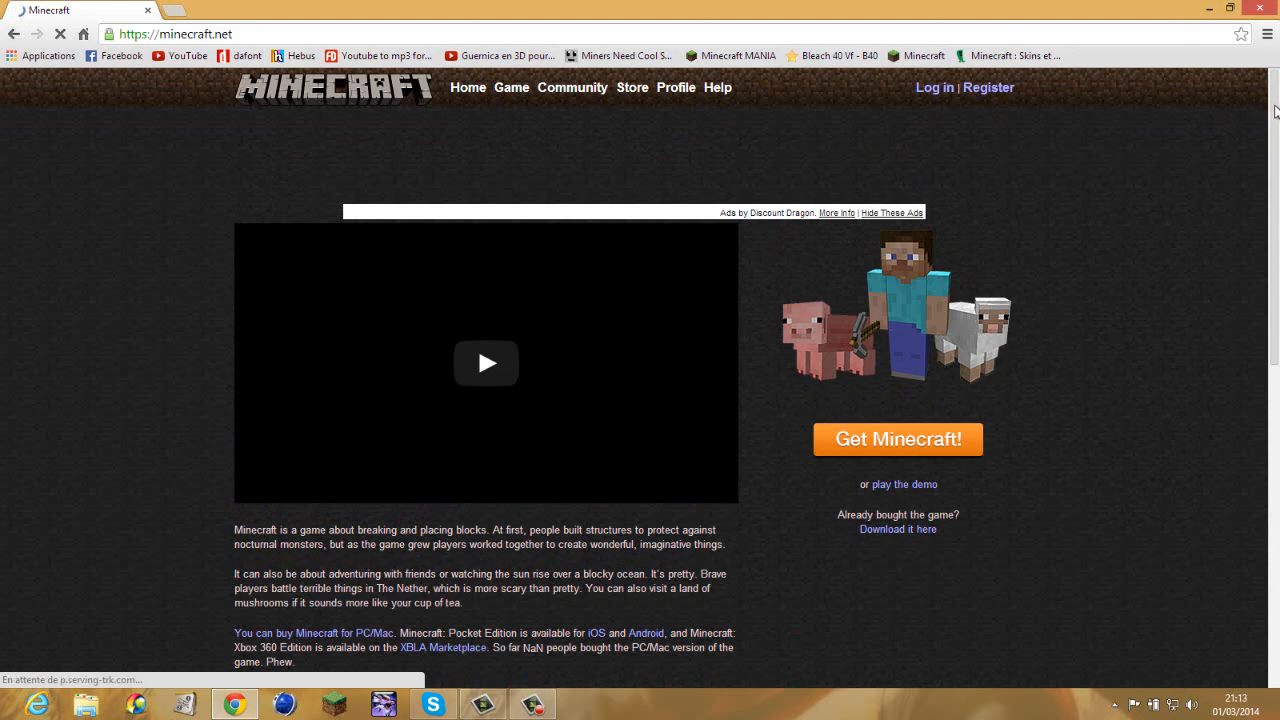
Step: Open the site's download page for existing owners and download minecraft_server.1.7.5.exe, agreeing to keep the file
left_click_drag(1275, 106, 1275, 119)
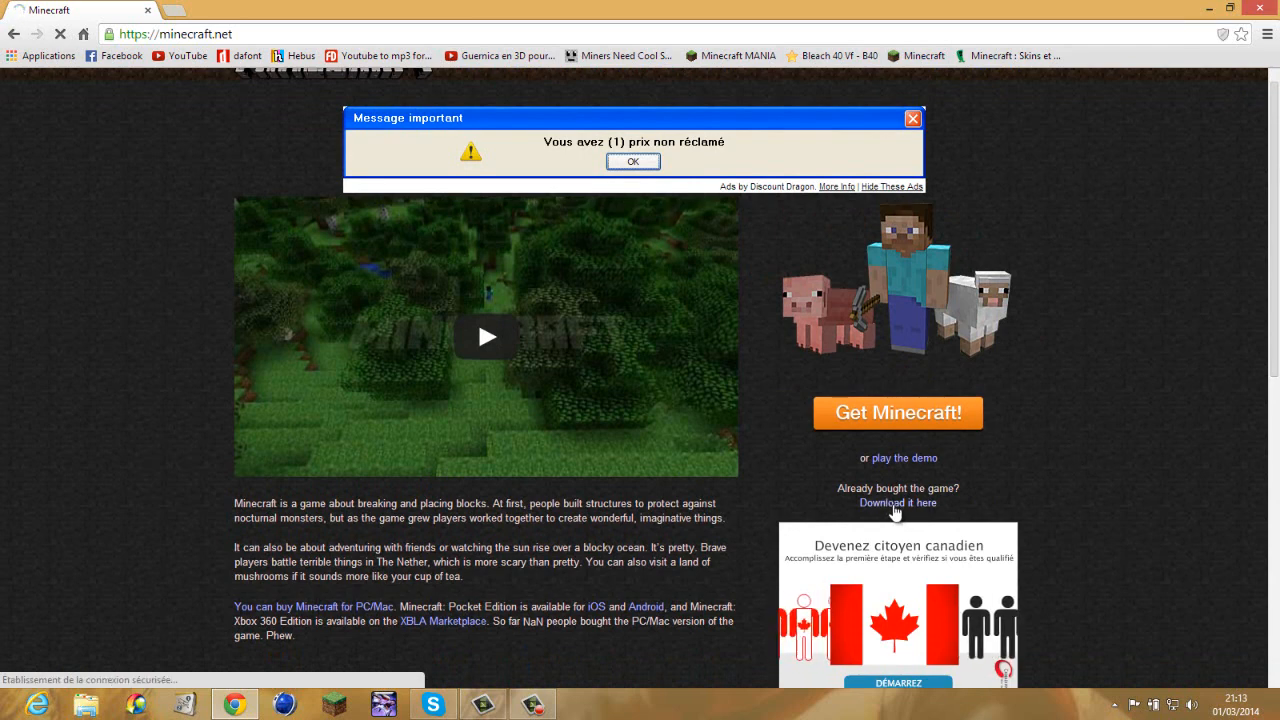
left_click(914, 504)
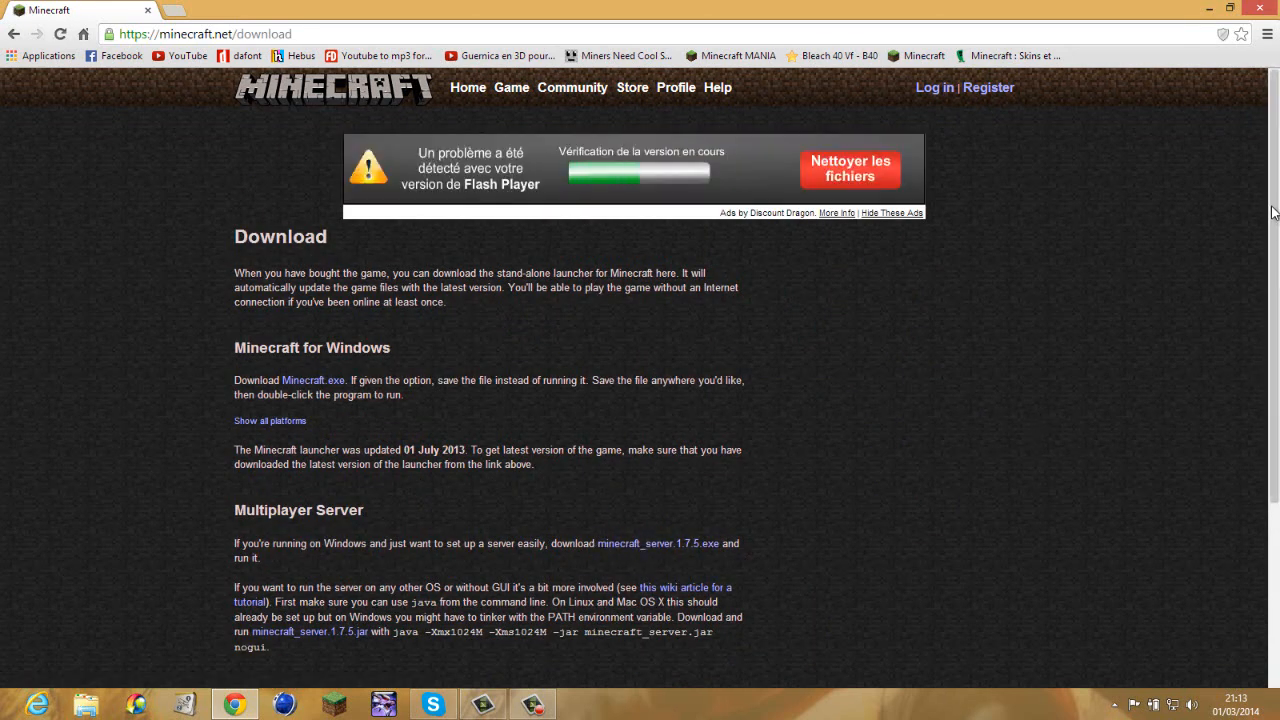
left_click_drag(1273, 212, 1273, 270)
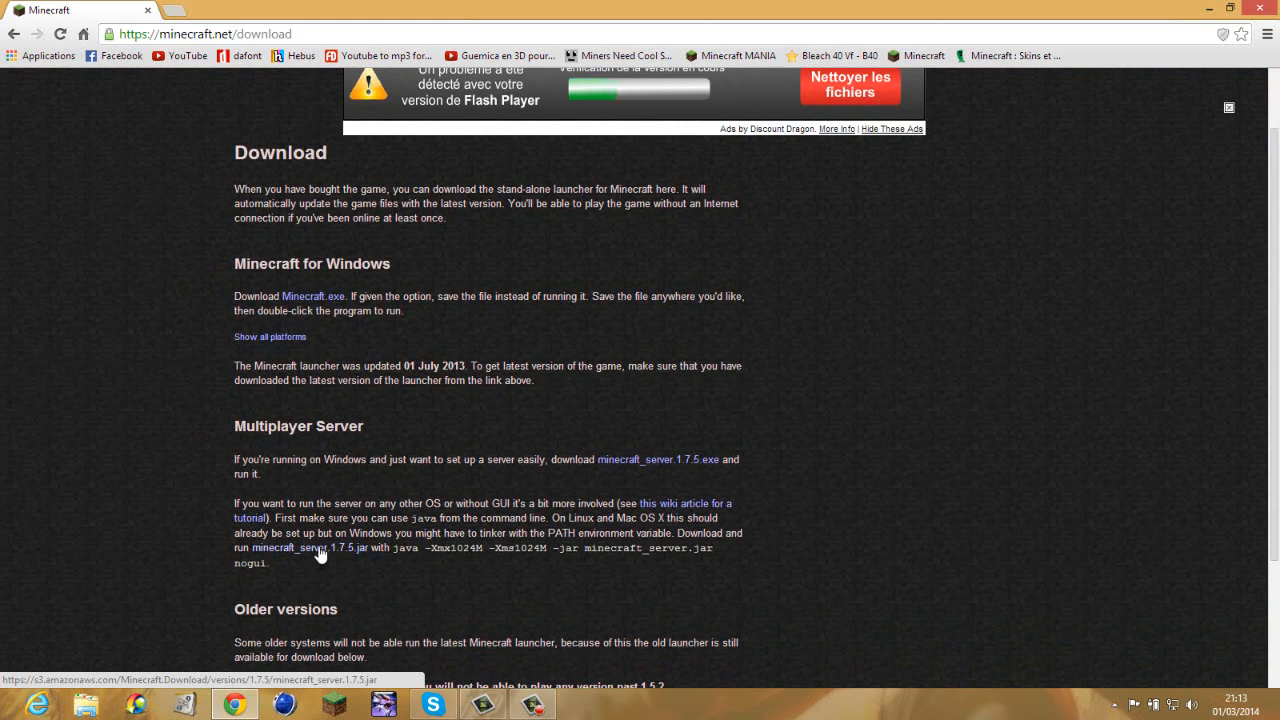
left_click(656, 459)
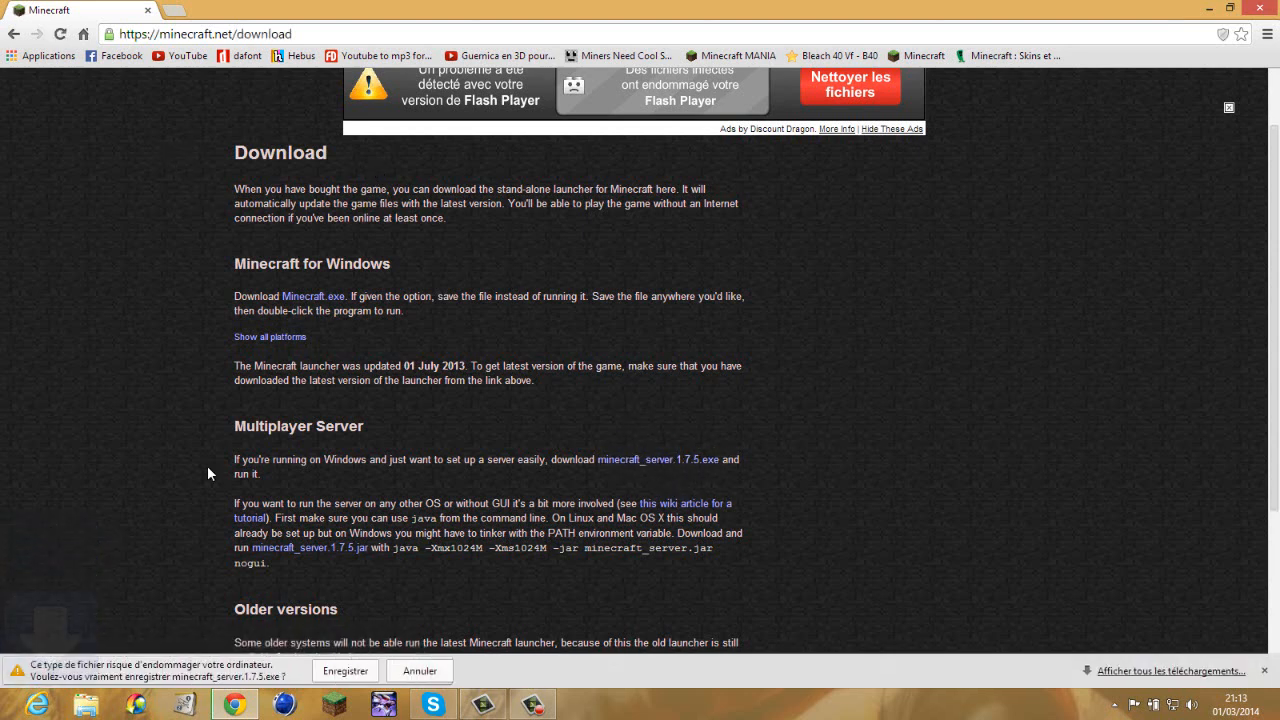
left_click(340, 671)
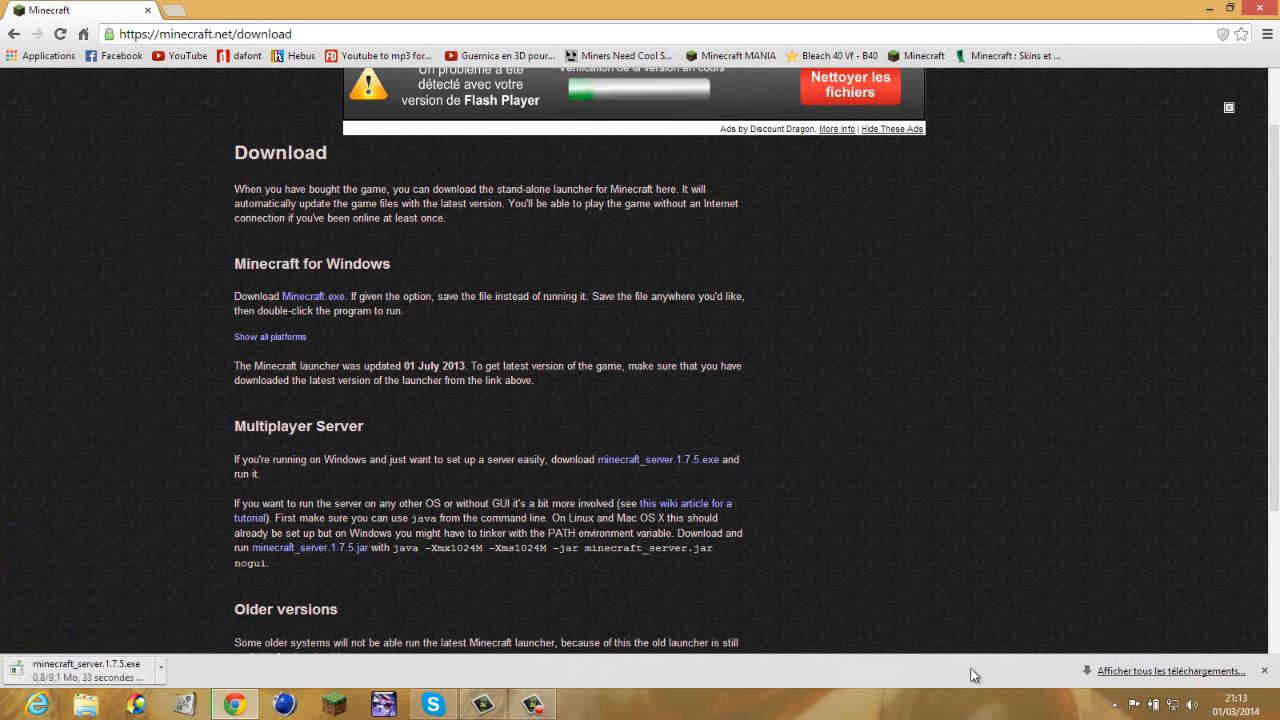
Step: Copy the downloaded minecraft_server.1.7.5.exe from the browser's downloads list to the desktop and close the browser
left_click(1150, 671)
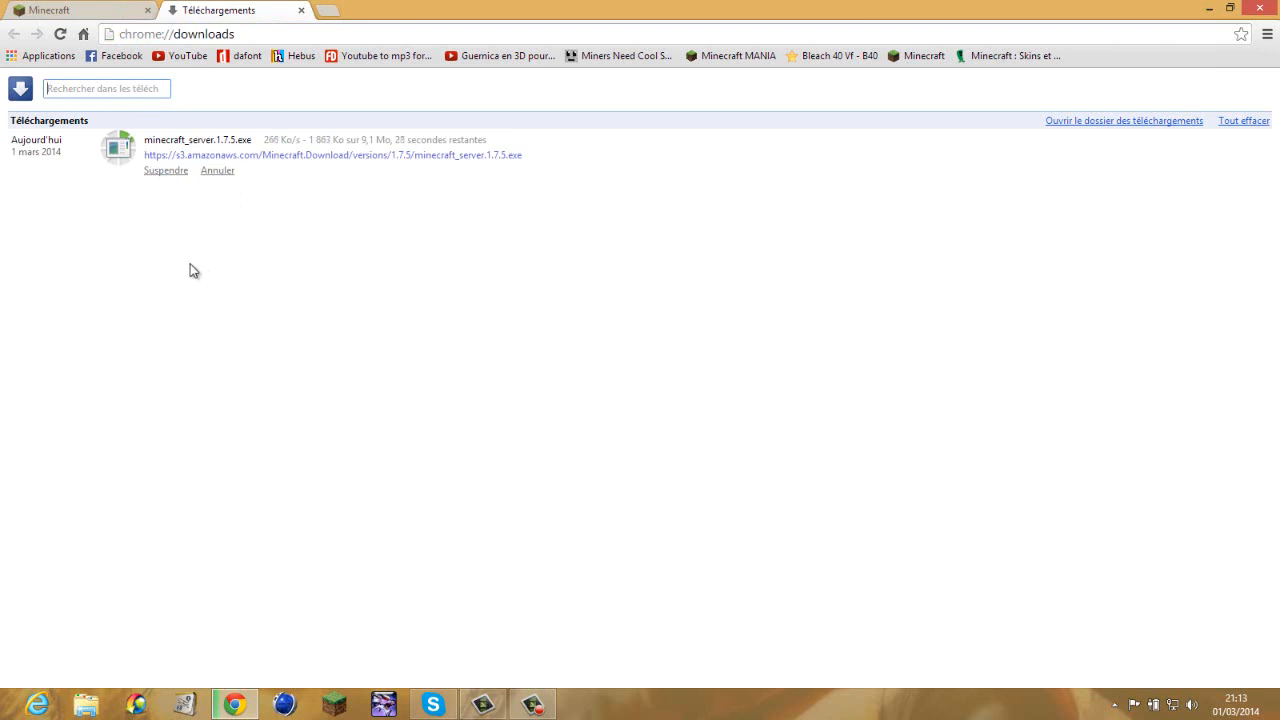
left_click(535, 706)
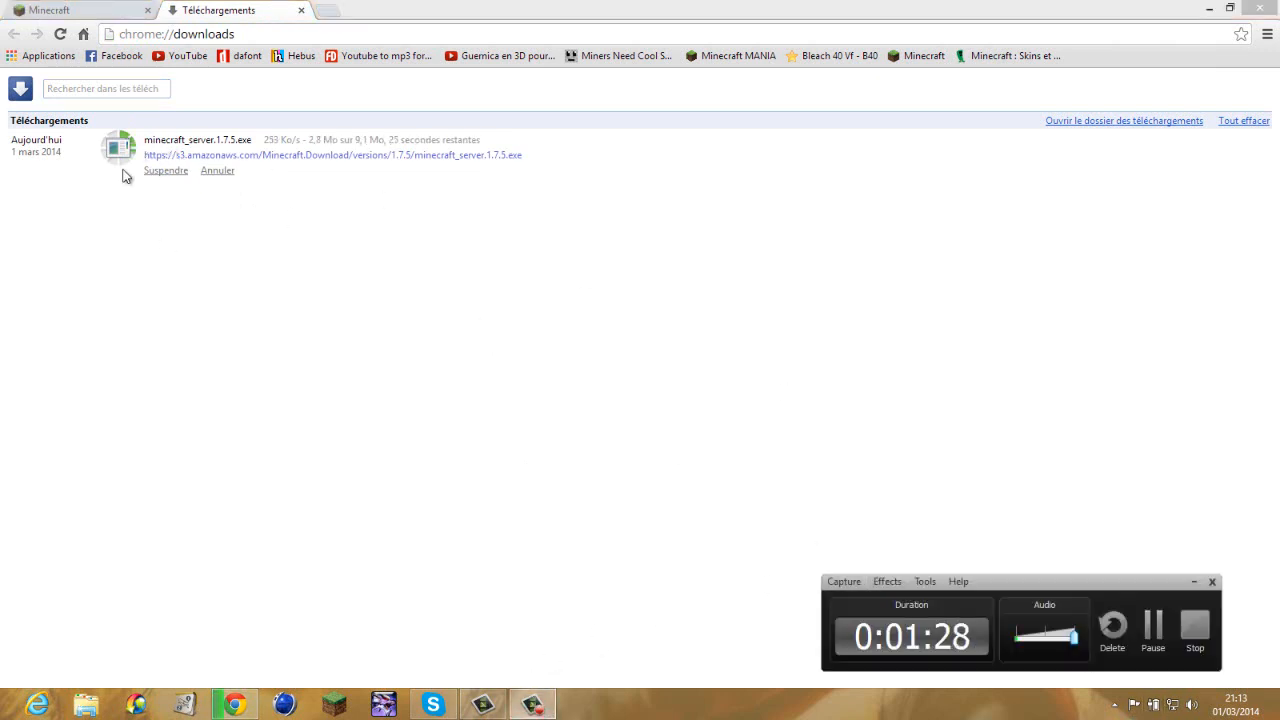
left_click(1152, 627)
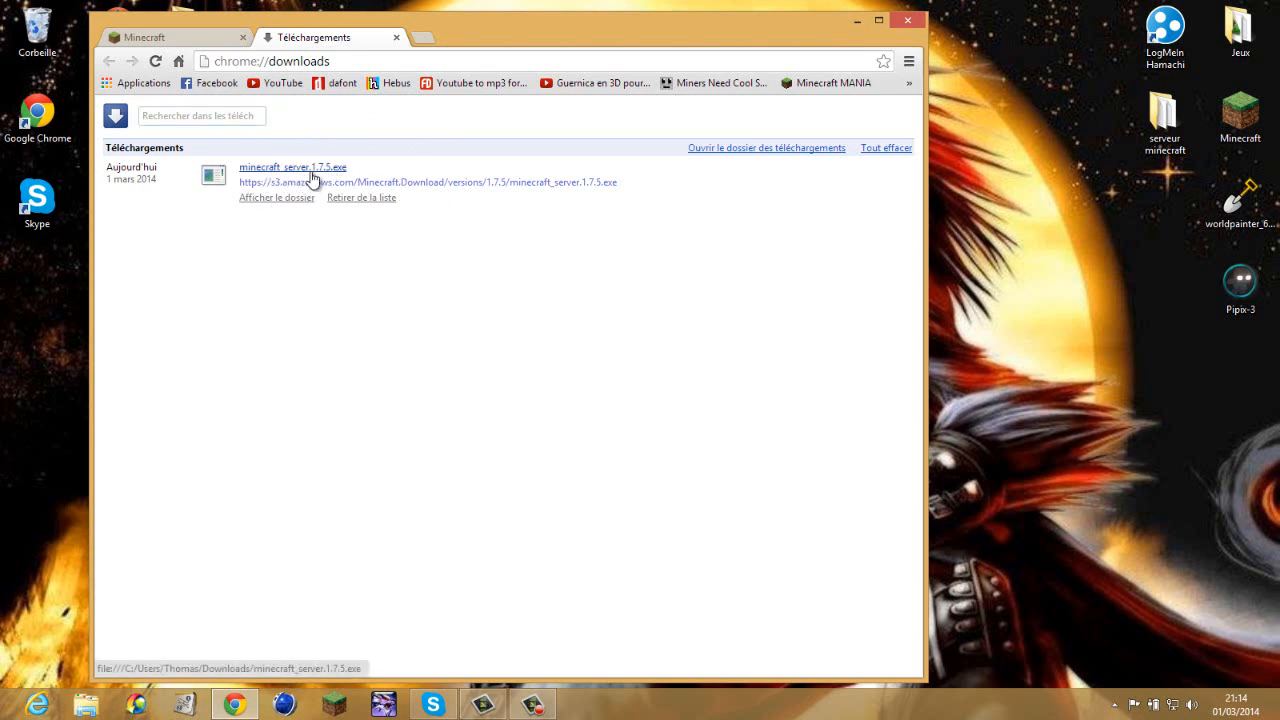
left_click_drag(311, 177, 1092, 333)
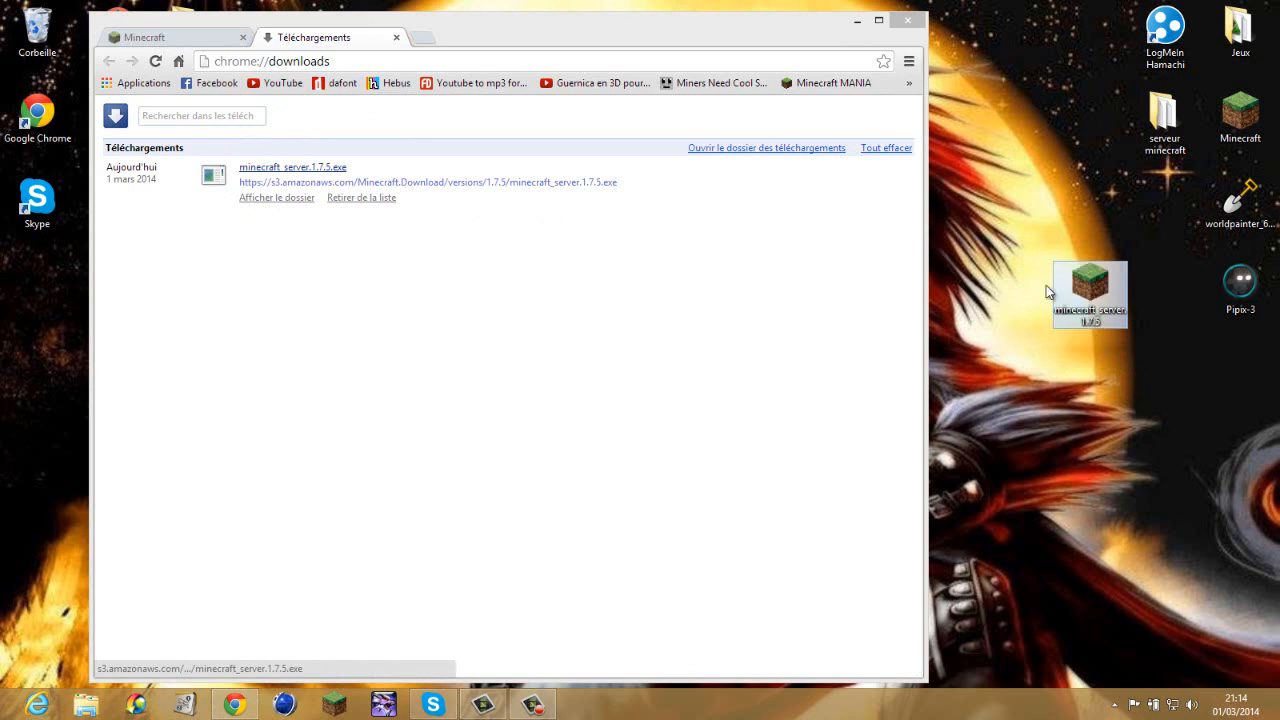
mouse_move(1195, 427)
left_mouse_down()
mouse_move(1155, 372)
mouse_move(995, 230)
mouse_move(1124, 331)
mouse_move(1183, 411)
left_mouse_up()
left_click(1160, 495)
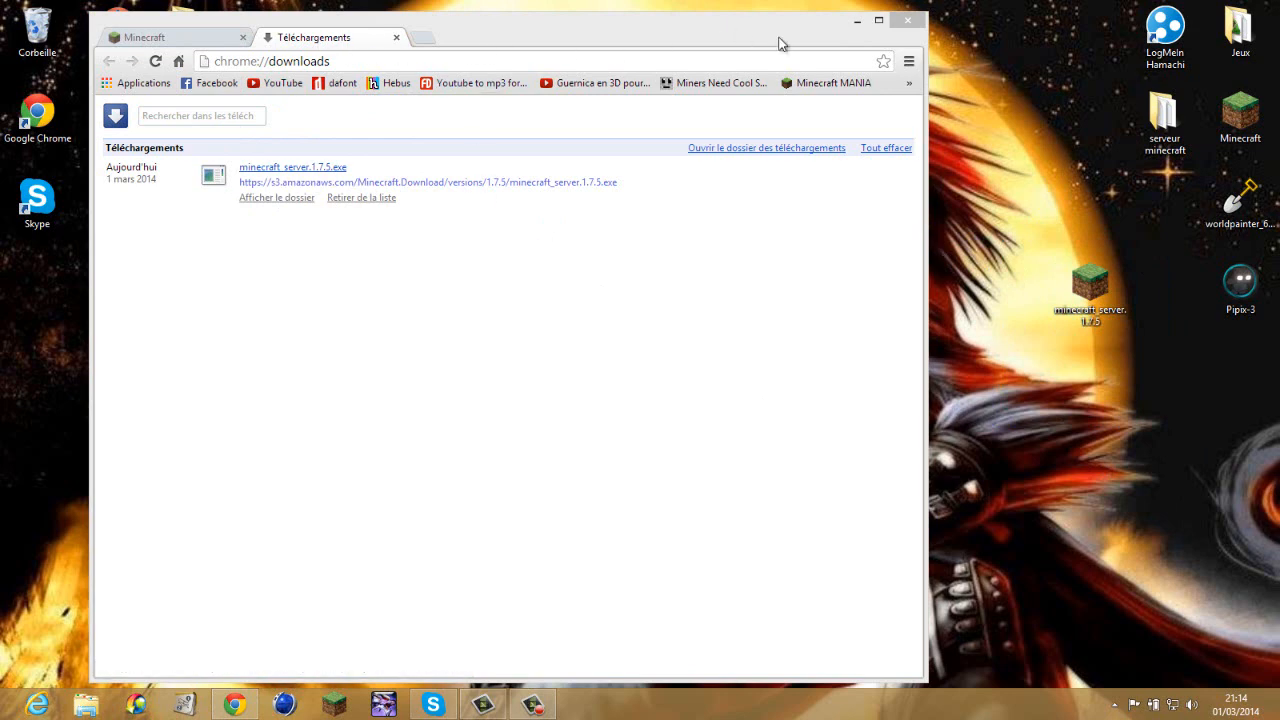
left_click(907, 20)
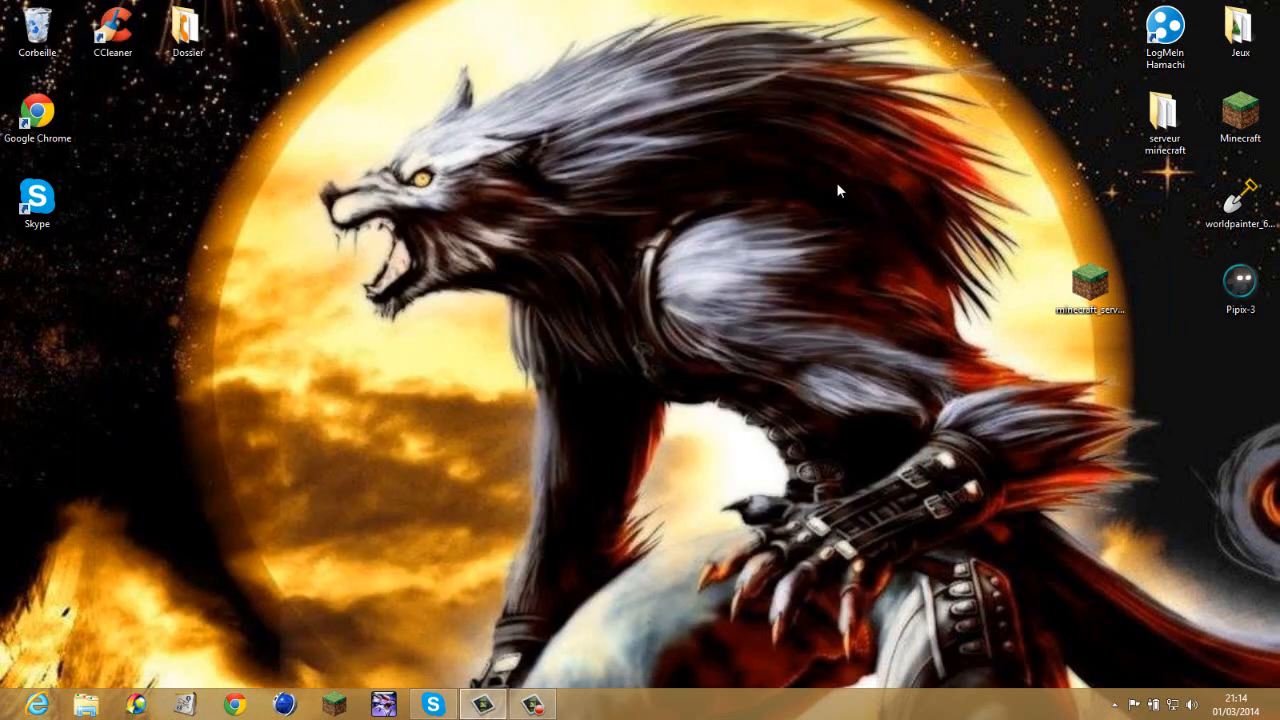
Step: Create a new folder on the desktop named "serveur youtube minecraft"
right_click(573, 232)
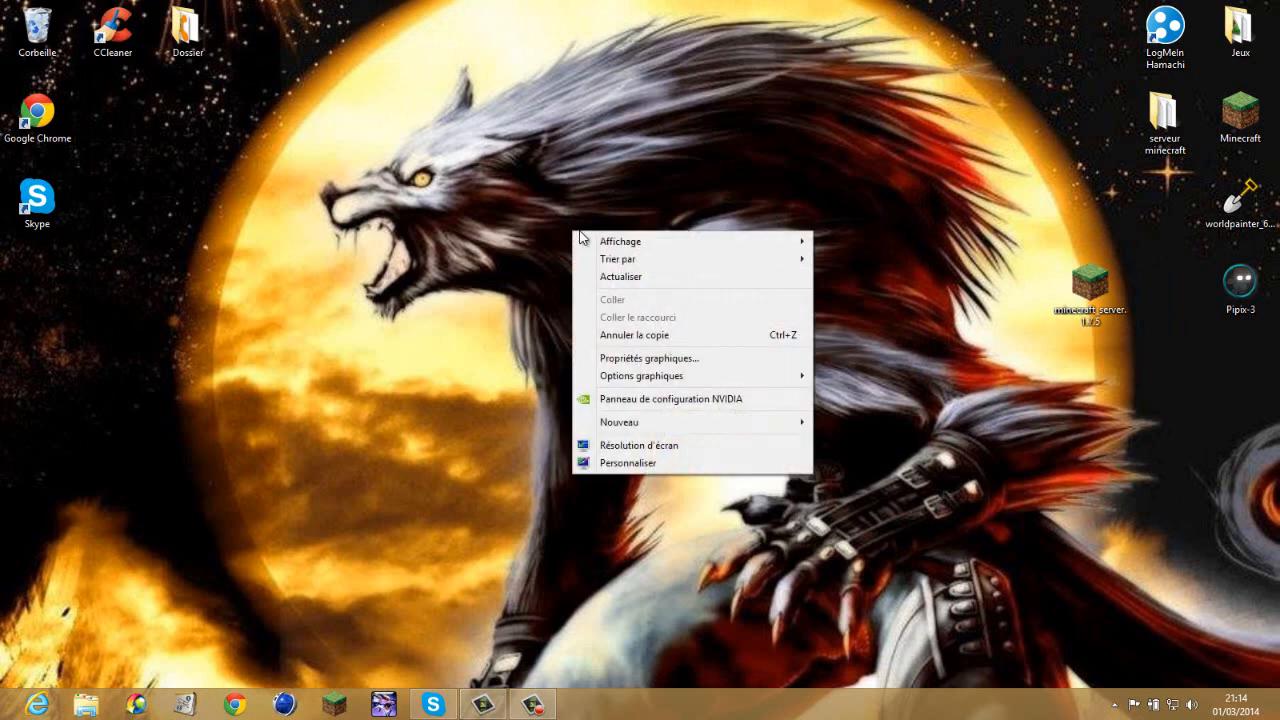
mouse_move(630, 424)
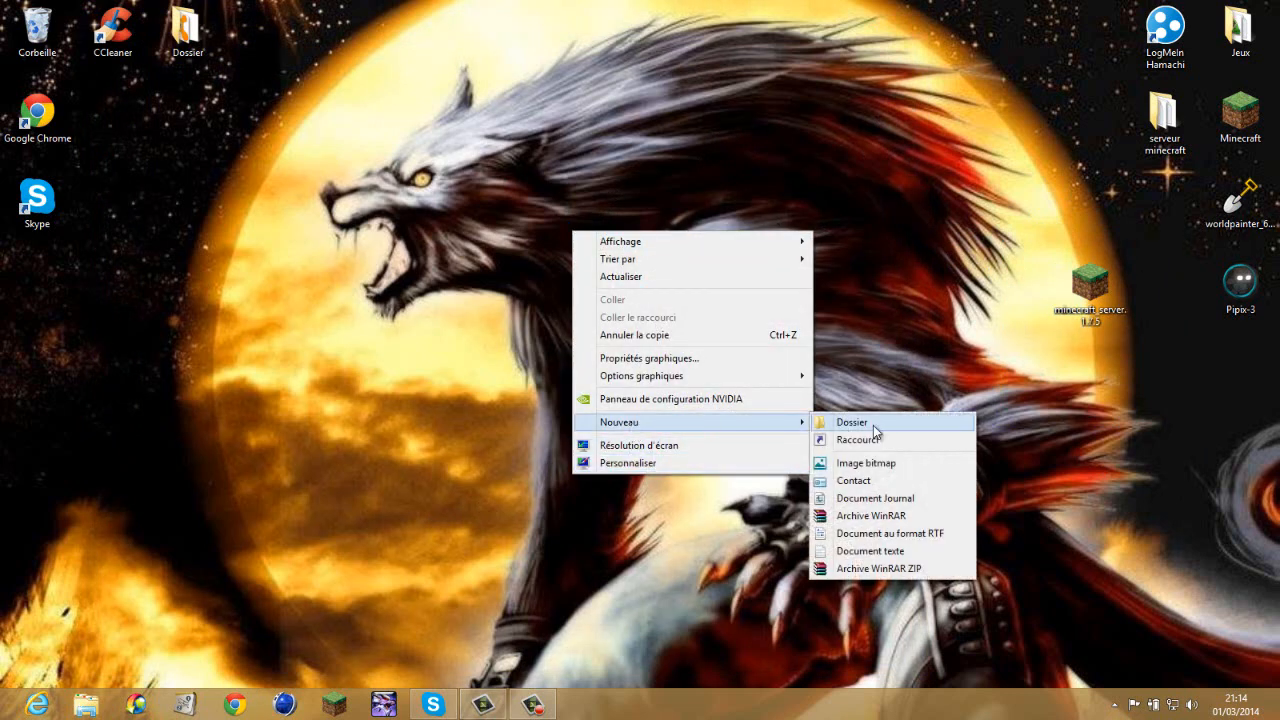
left_click(858, 424)
key("BackSpace")
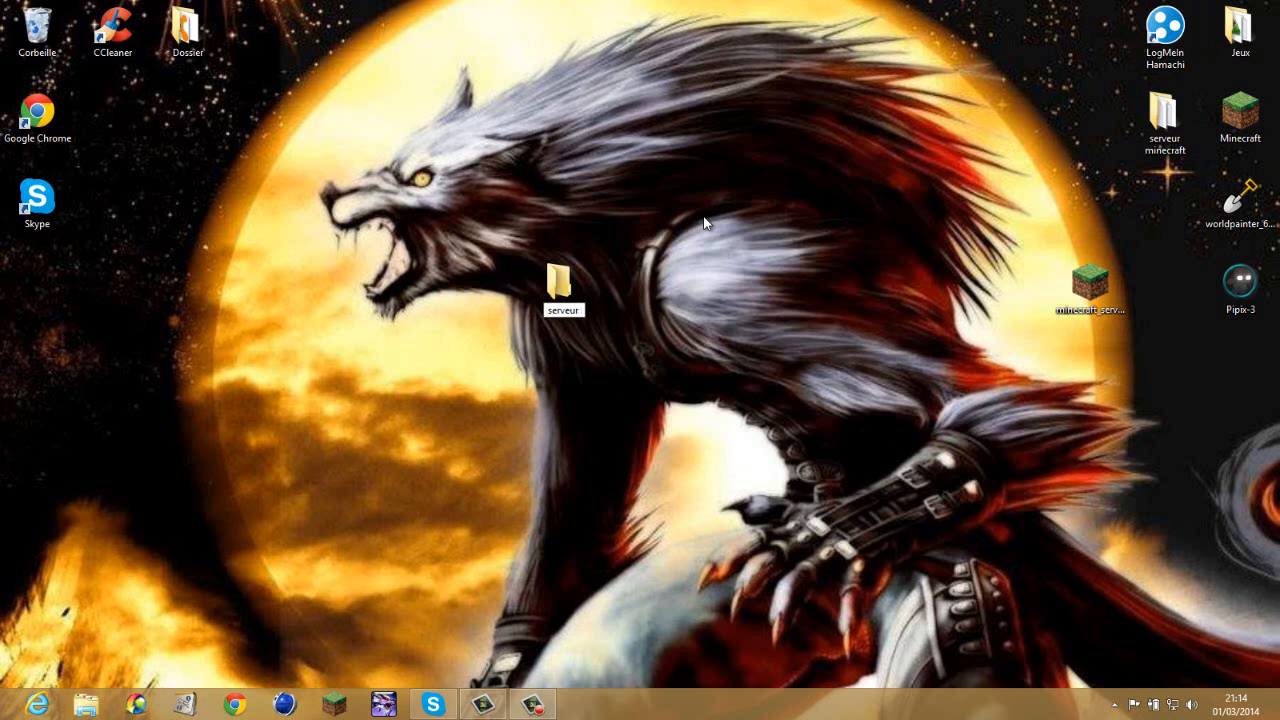
type("youtube minecraft")
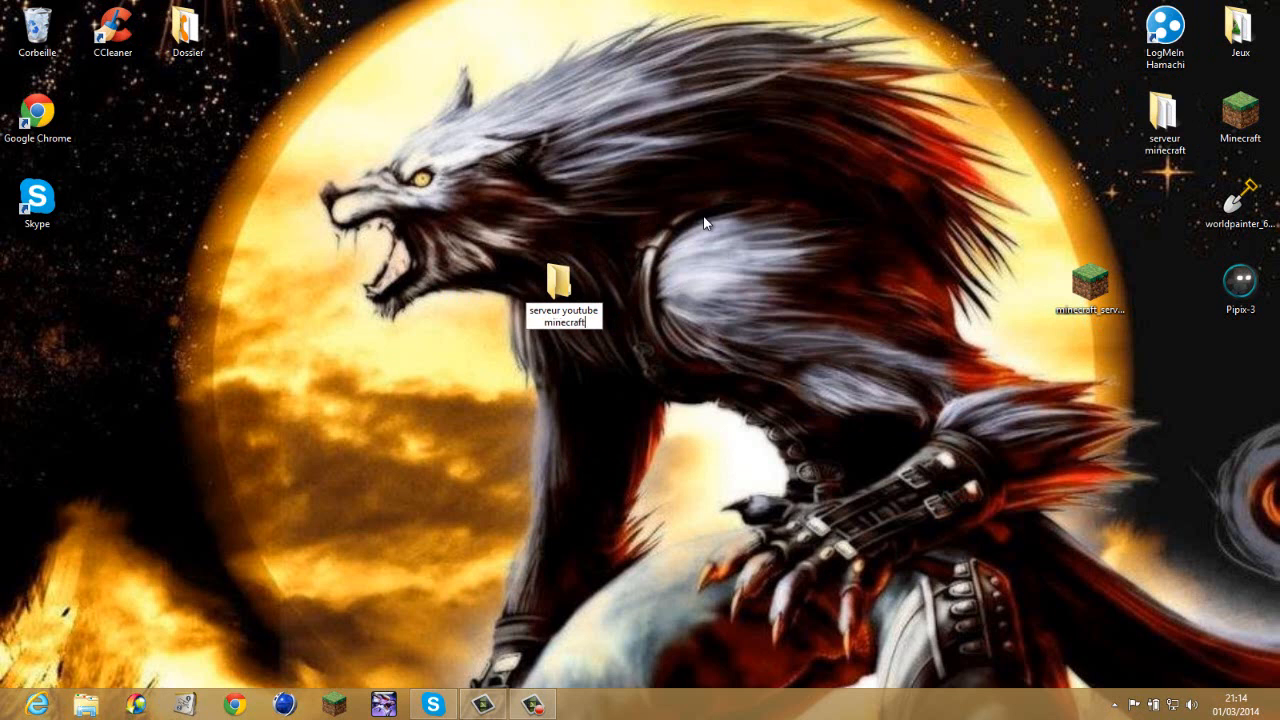
key("Return")
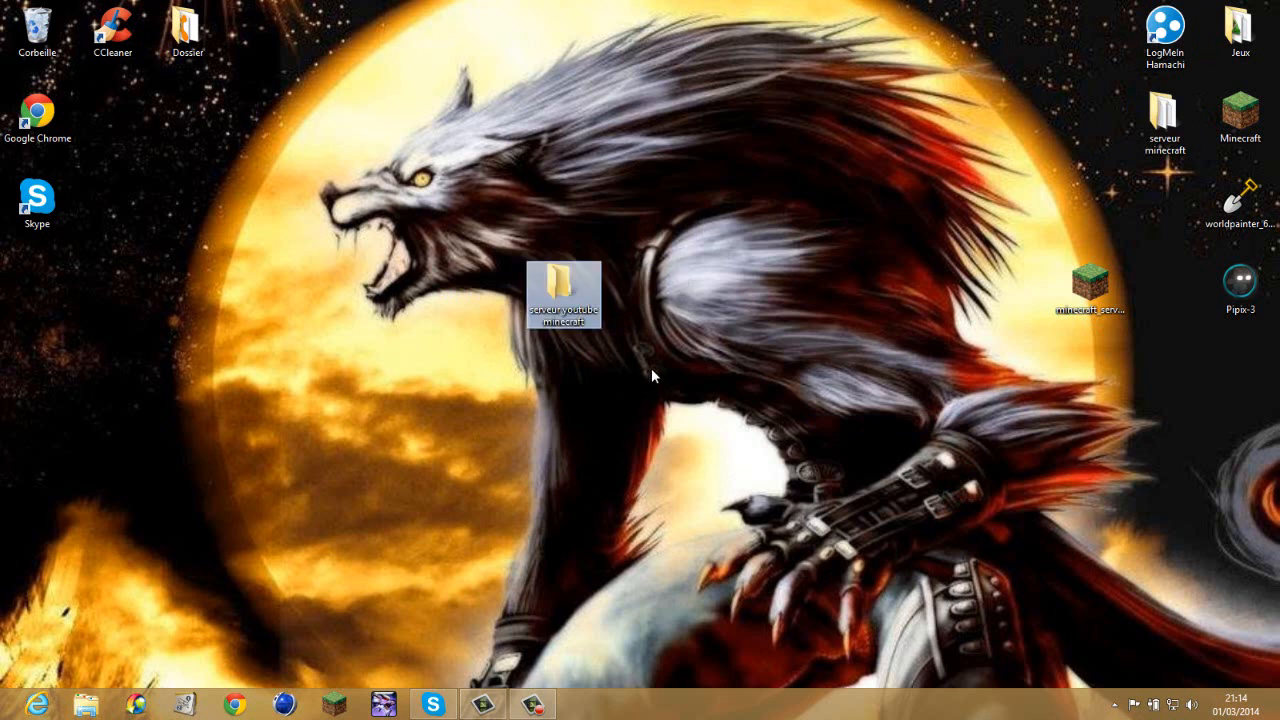
Step: Move the minecraft_server.1.7.5 file into the "serveur youtube minecraft" folder and reposition the folder on the desktop
left_click_drag(1106, 300, 805, 123)
left_click_drag(1052, 296, 660, 58)
left_click_drag(893, 49, 705, 230)
left_click_drag(798, 103, 860, 200)
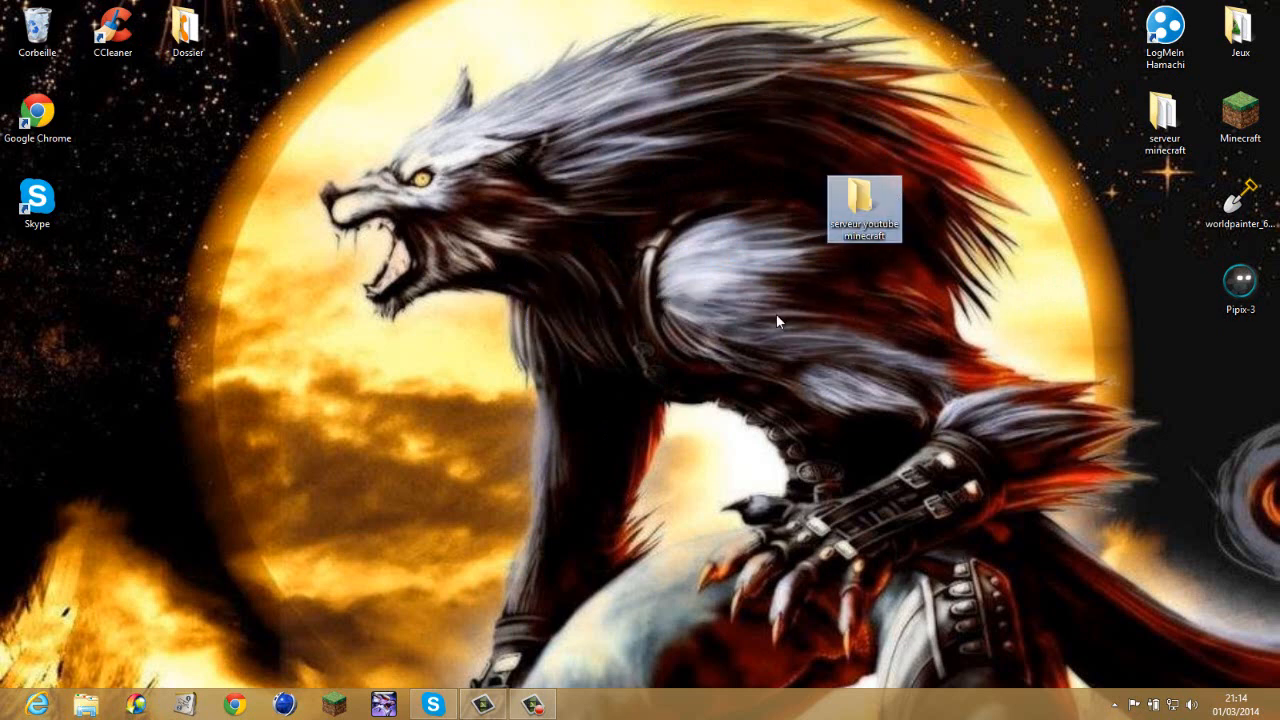
Step: Open the "serveur youtube minecraft" folder and launch minecraft_server.1.7.5, moving the server window aside
double_click(862, 200)
left_click(485, 193)
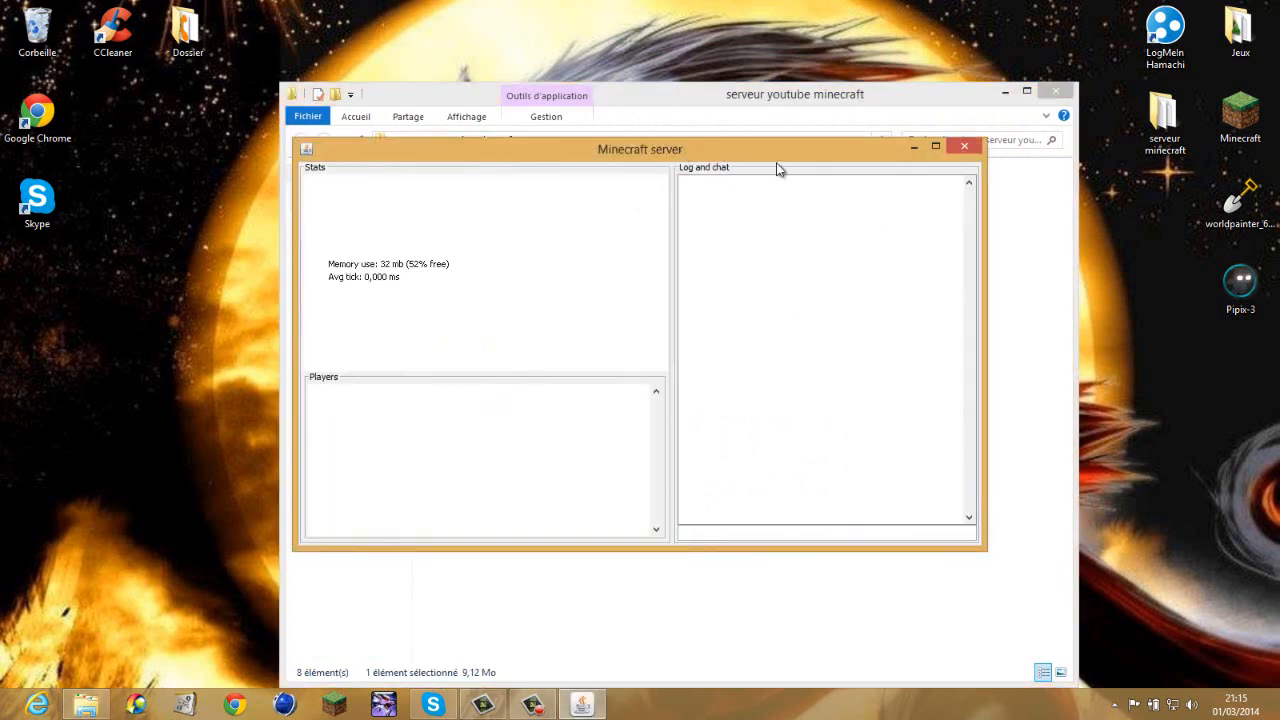
left_click_drag(766, 151, 826, 125)
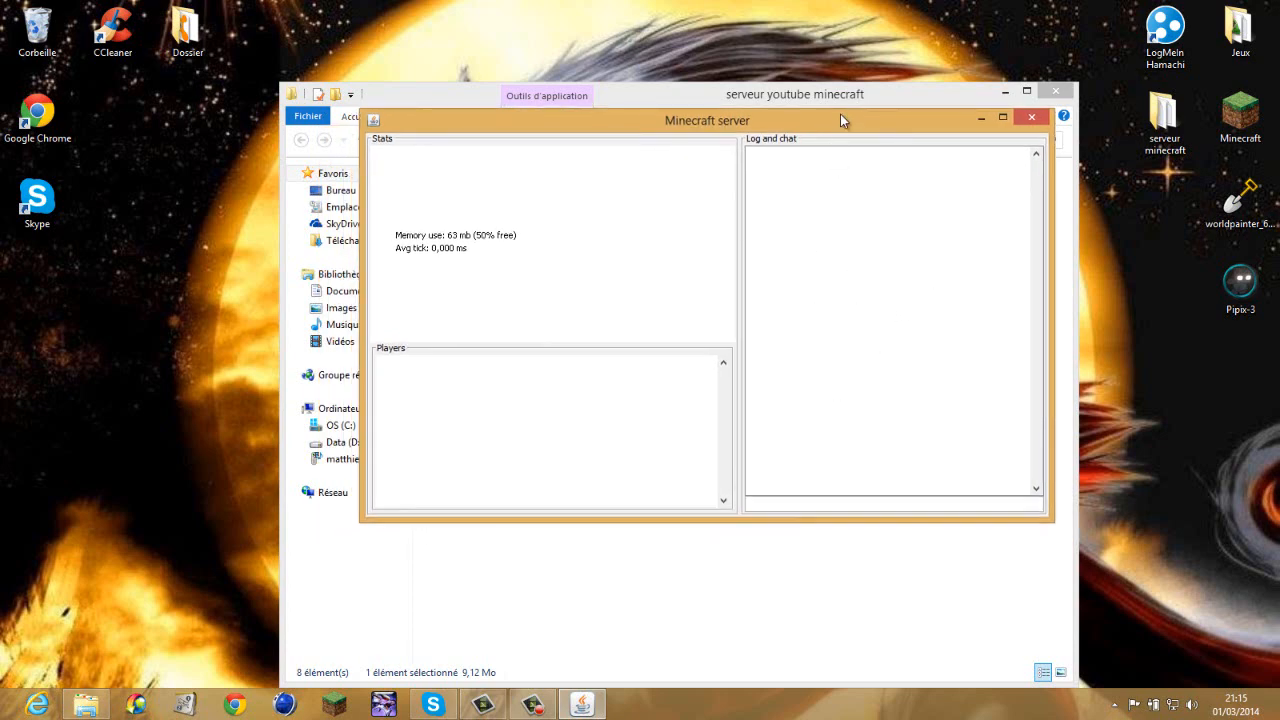
left_click_drag(840, 118, 880, 203)
Step: Check the files generated in the server folder and close the Minecraft server window
left_click(815, 97)
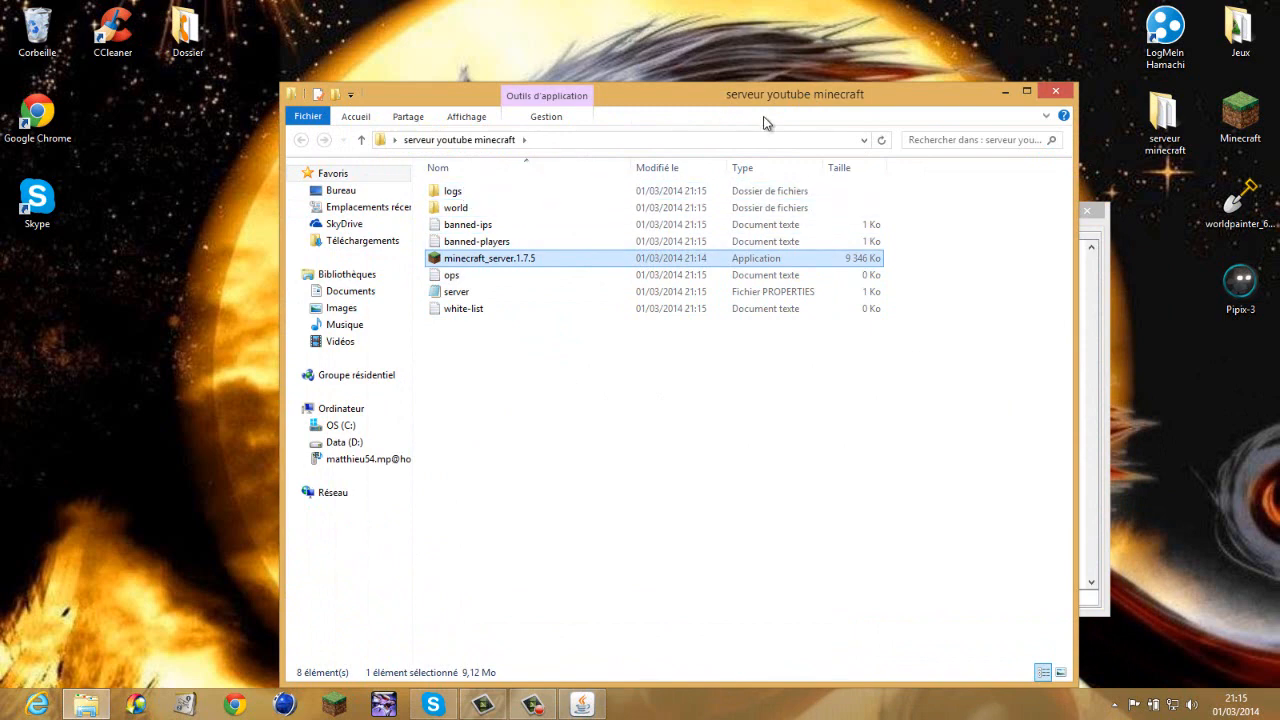
left_click(1004, 92)
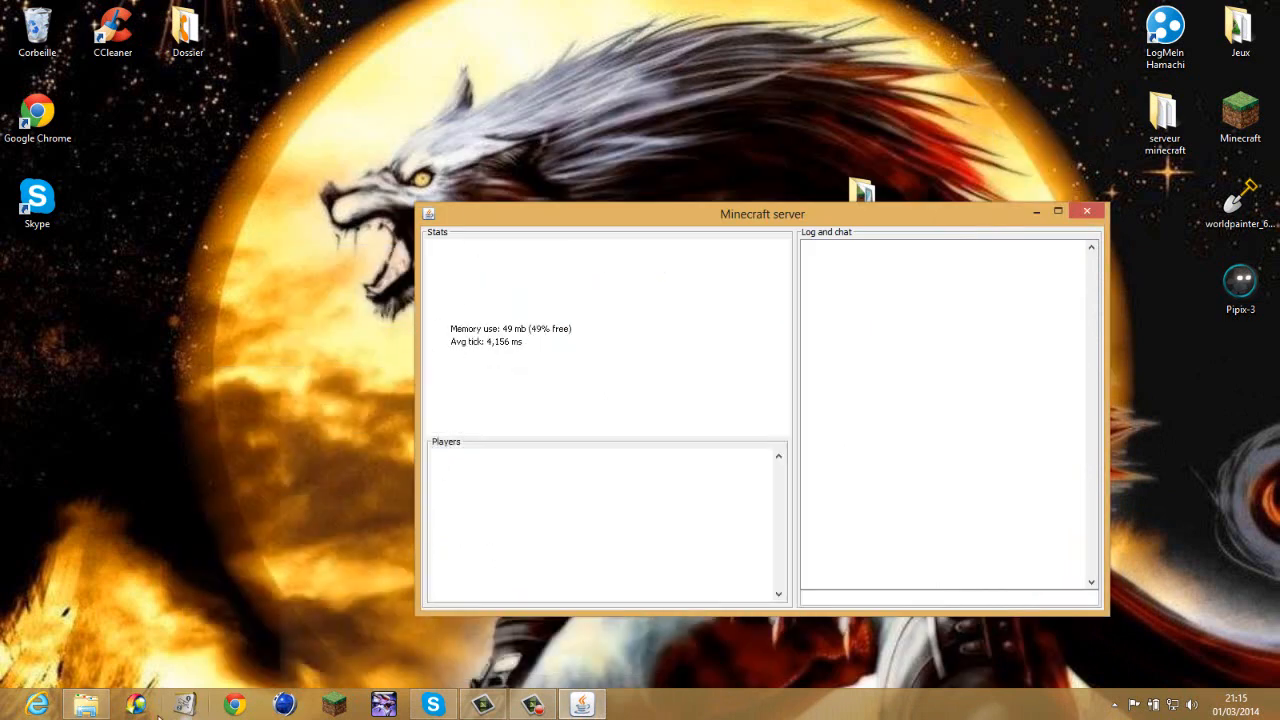
left_click(86, 705)
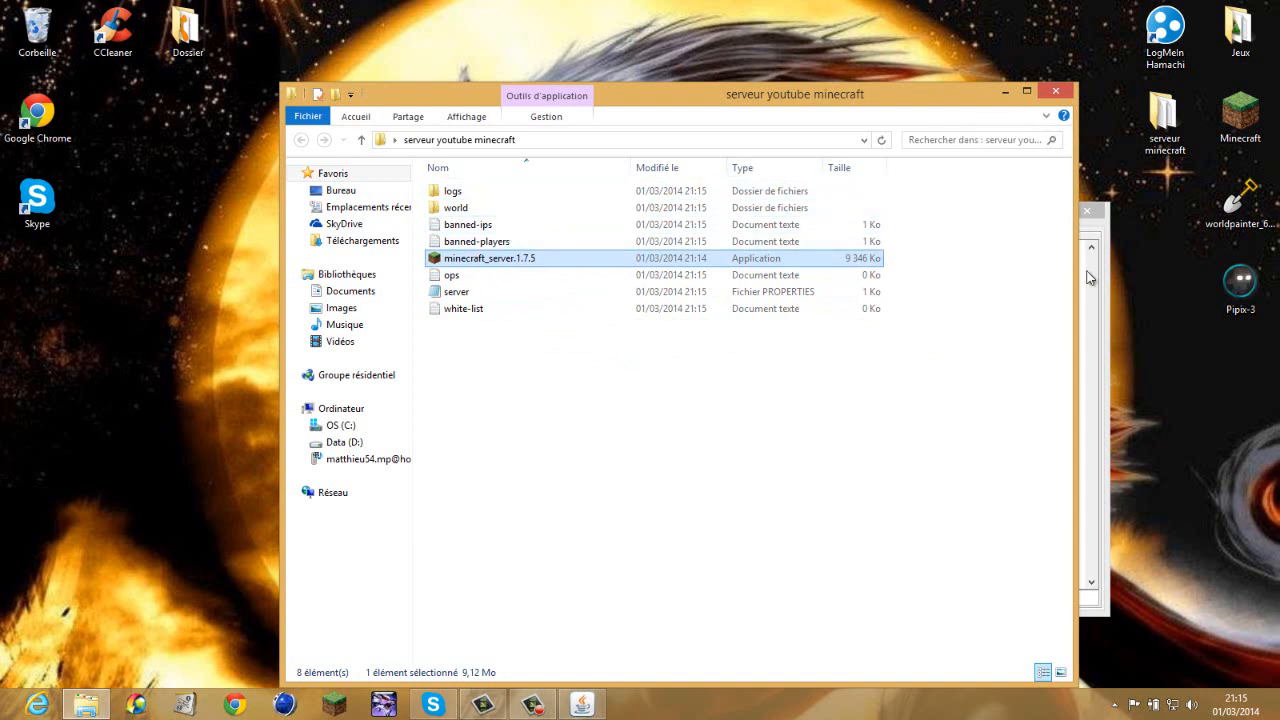
left_click(581, 706)
left_click_drag(740, 217, 692, 175)
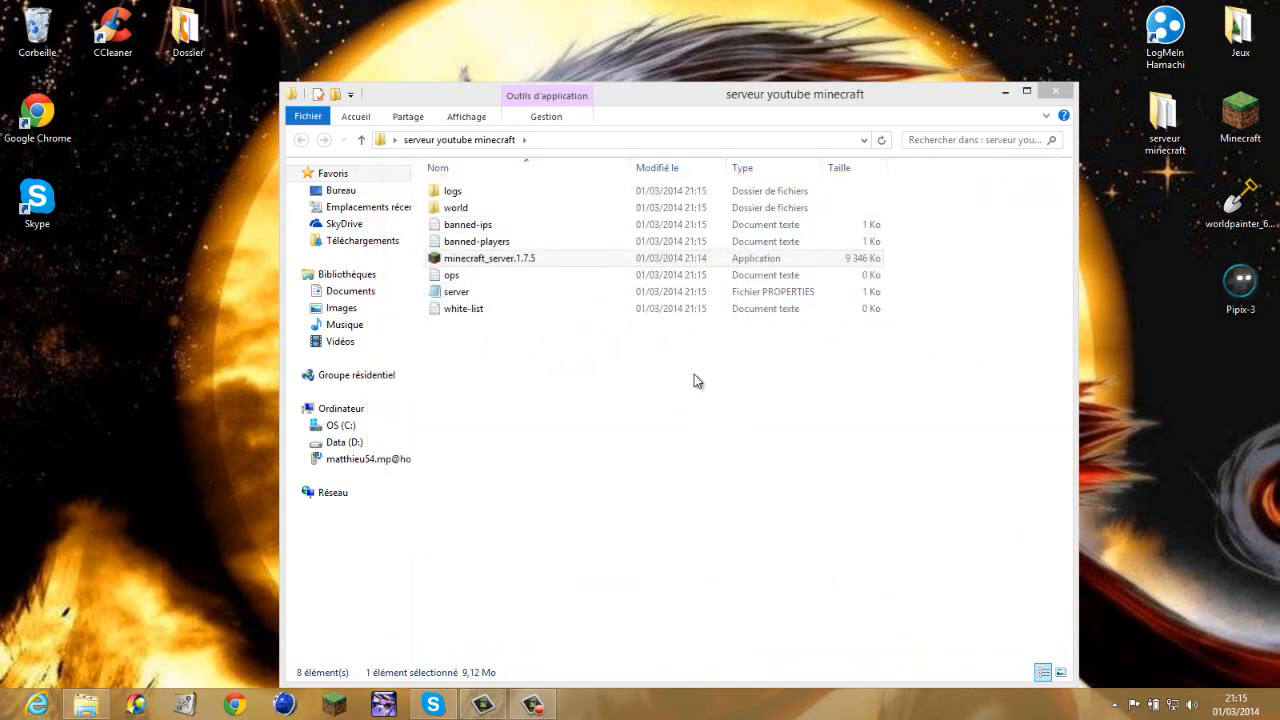
left_click(719, 424)
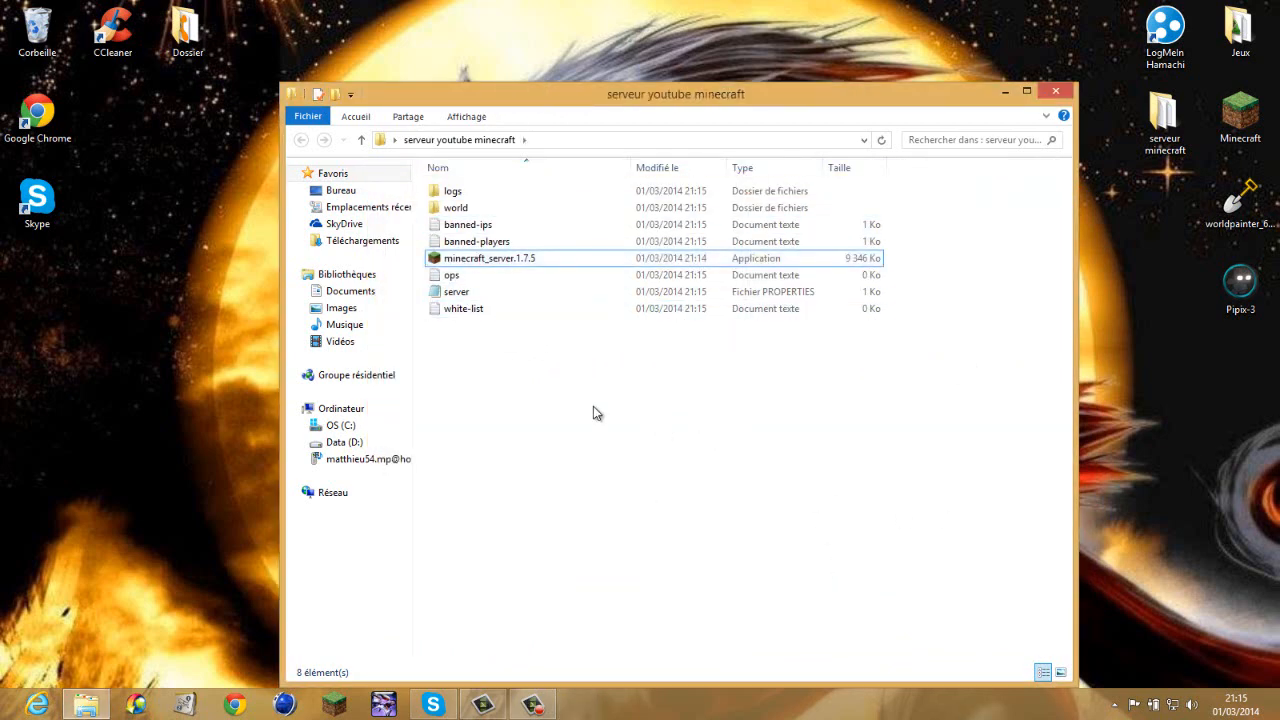
left_click_drag(783, 517, 483, 414)
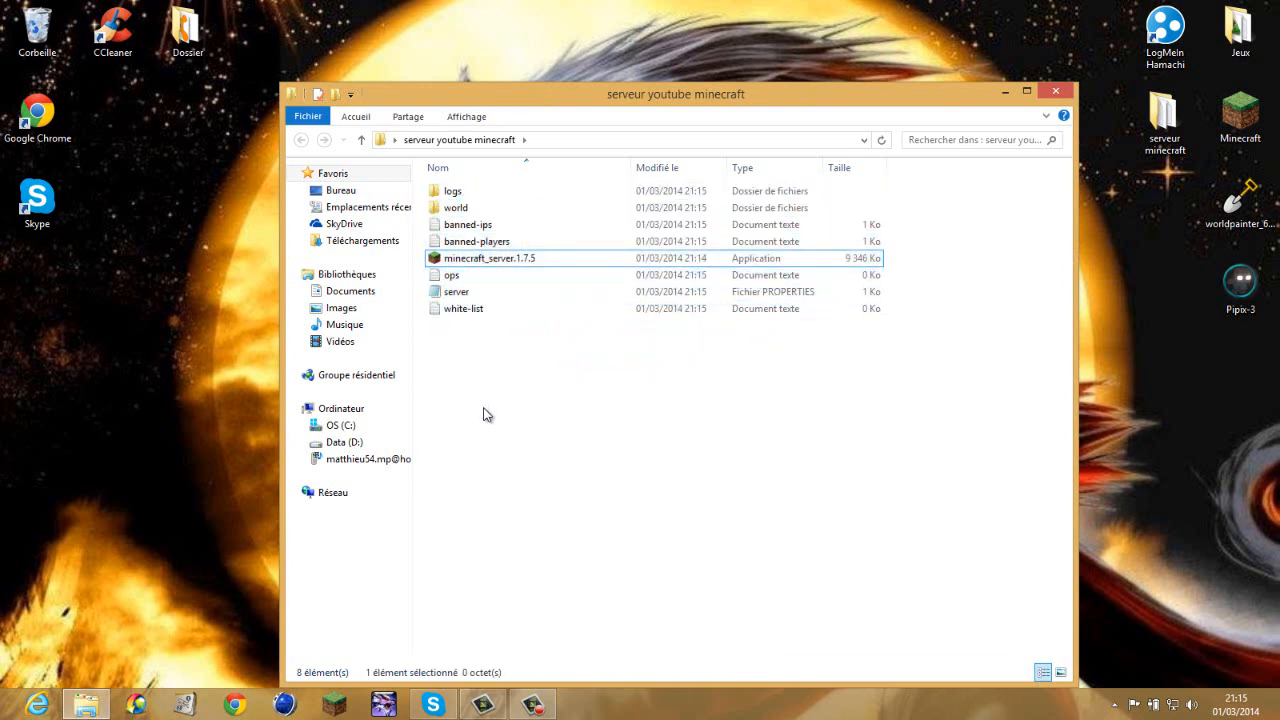
Step: Open the ops text file from the server folder to examine its contents, and close it
double_click(451, 275)
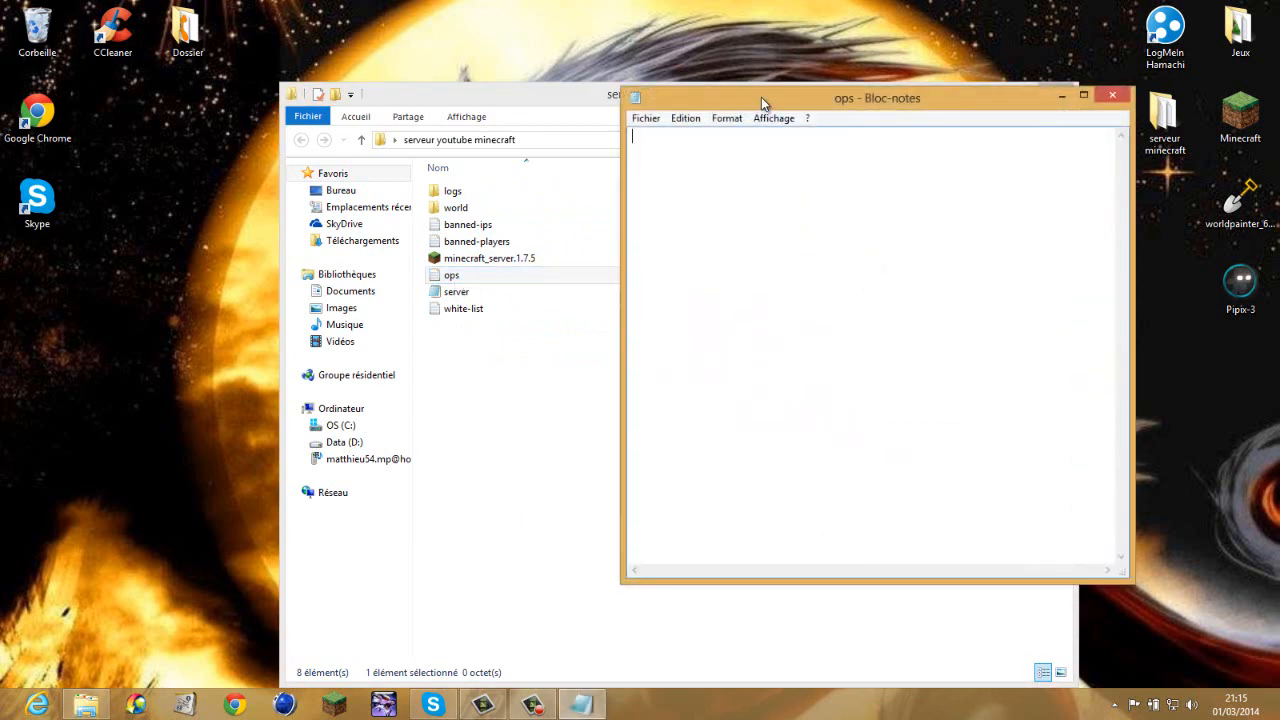
left_click_drag(761, 97, 620, 81)
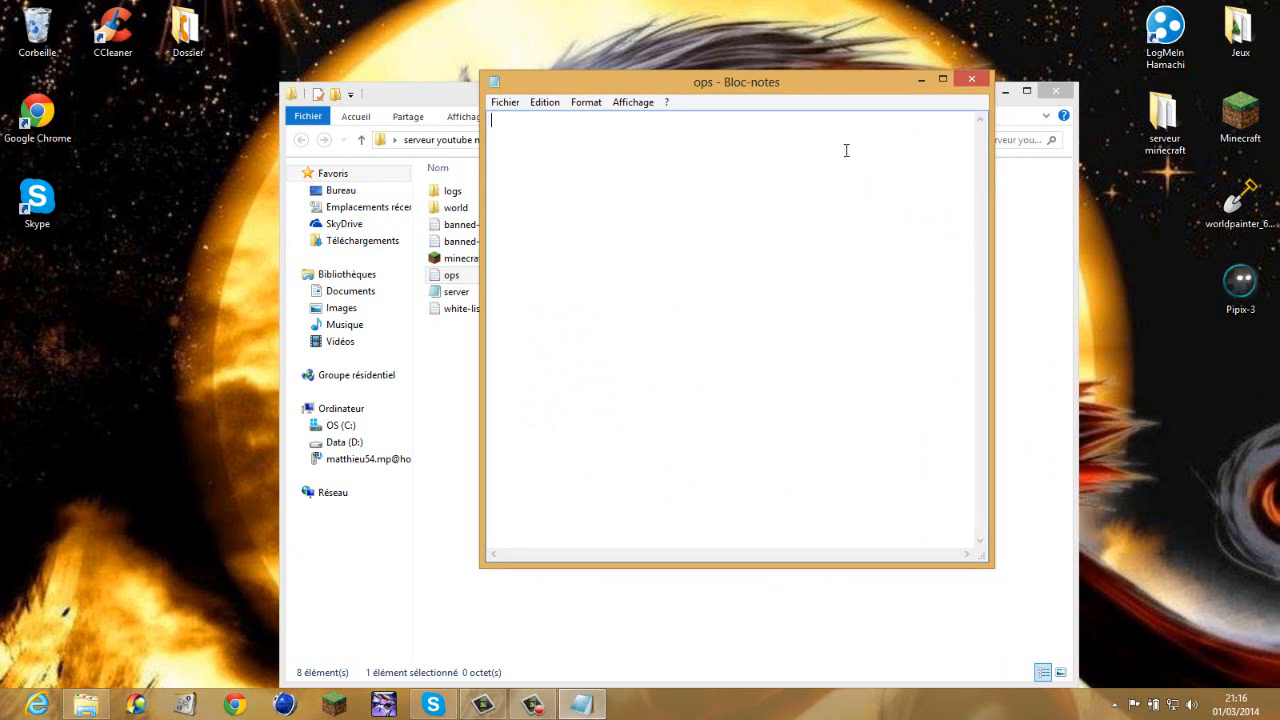
left_click(971, 79)
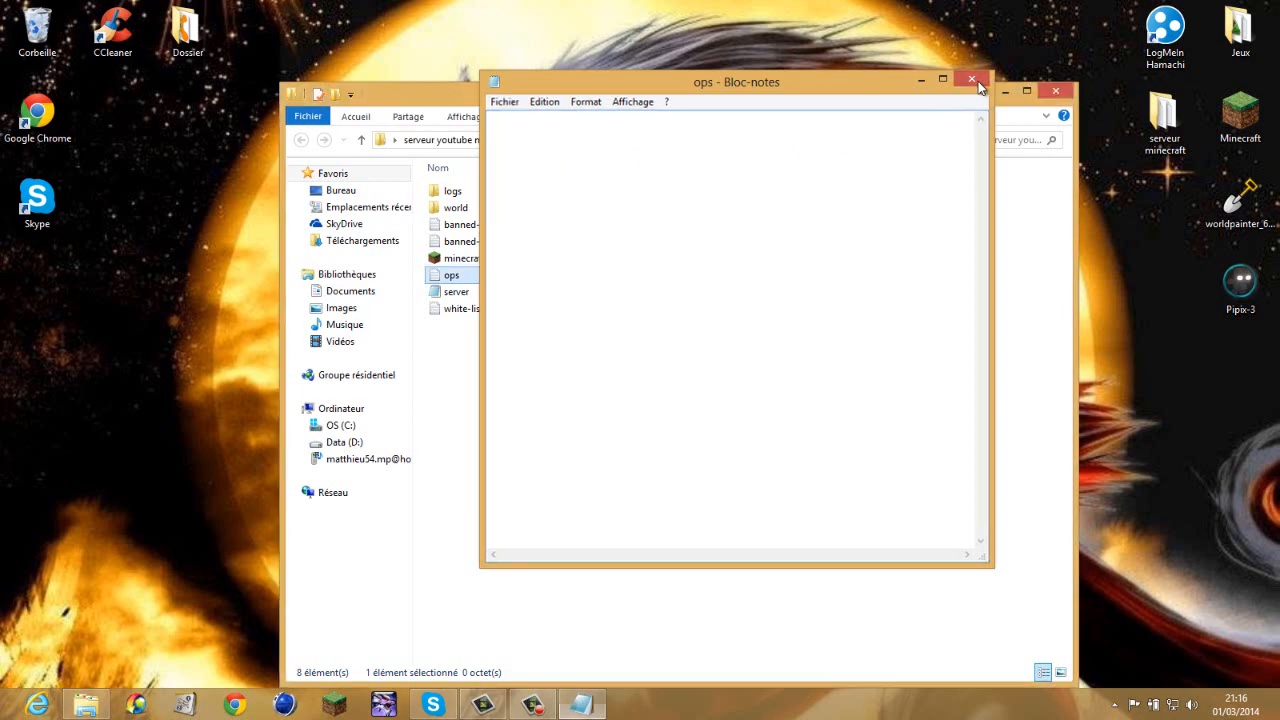
Step: Open the white-list text file to examine its contents, and close it
double_click(470, 312)
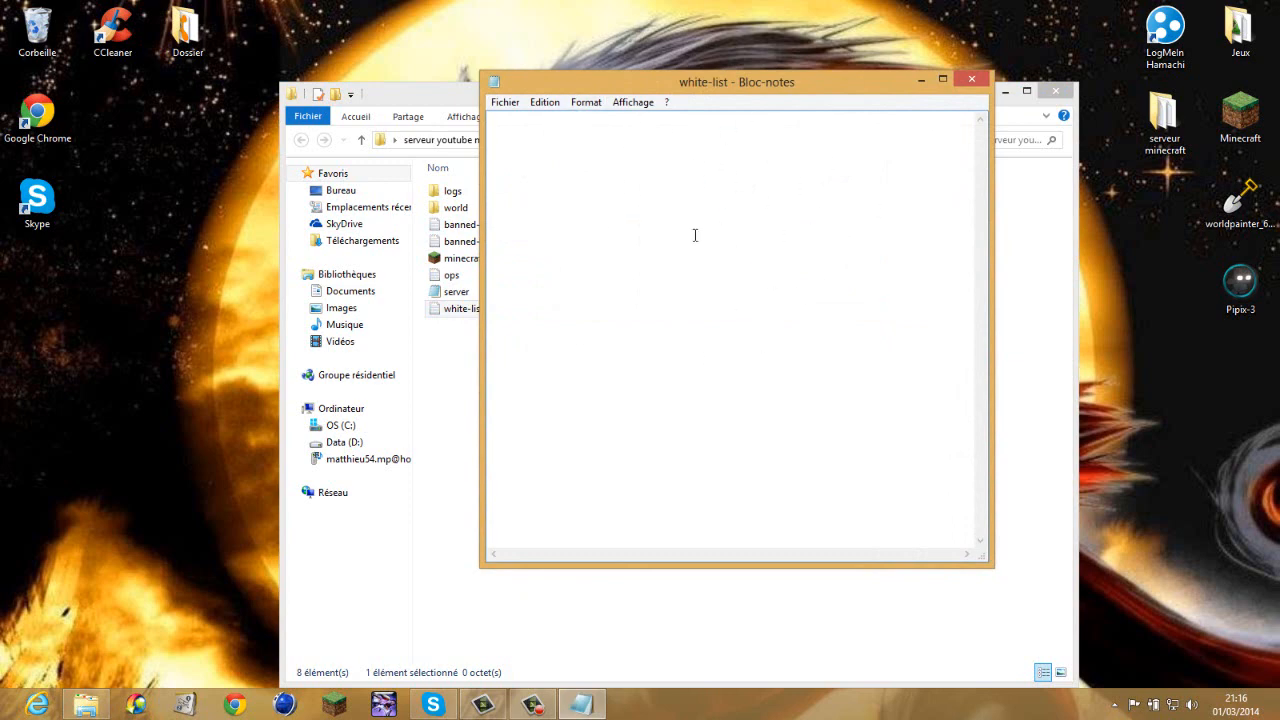
left_click(971, 79)
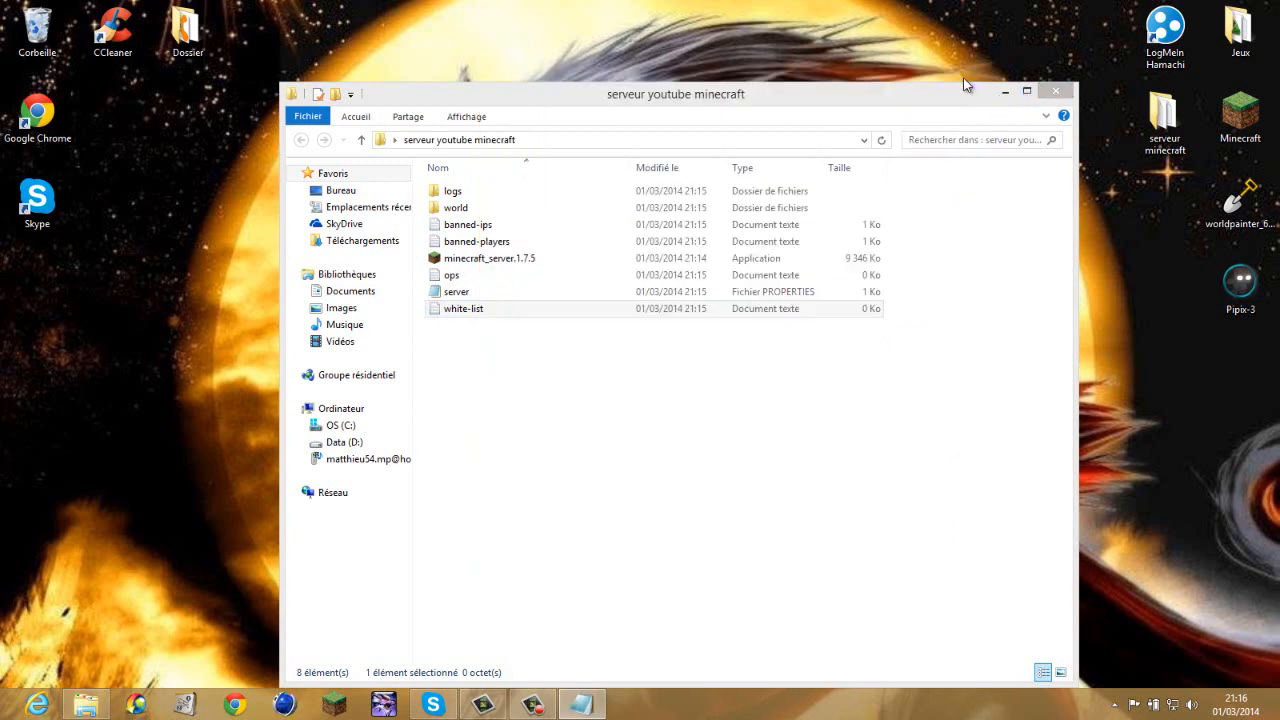
Step: Open the server properties file with Bloc-notes, keeping it as the application for all .properties files
right_click(465, 293)
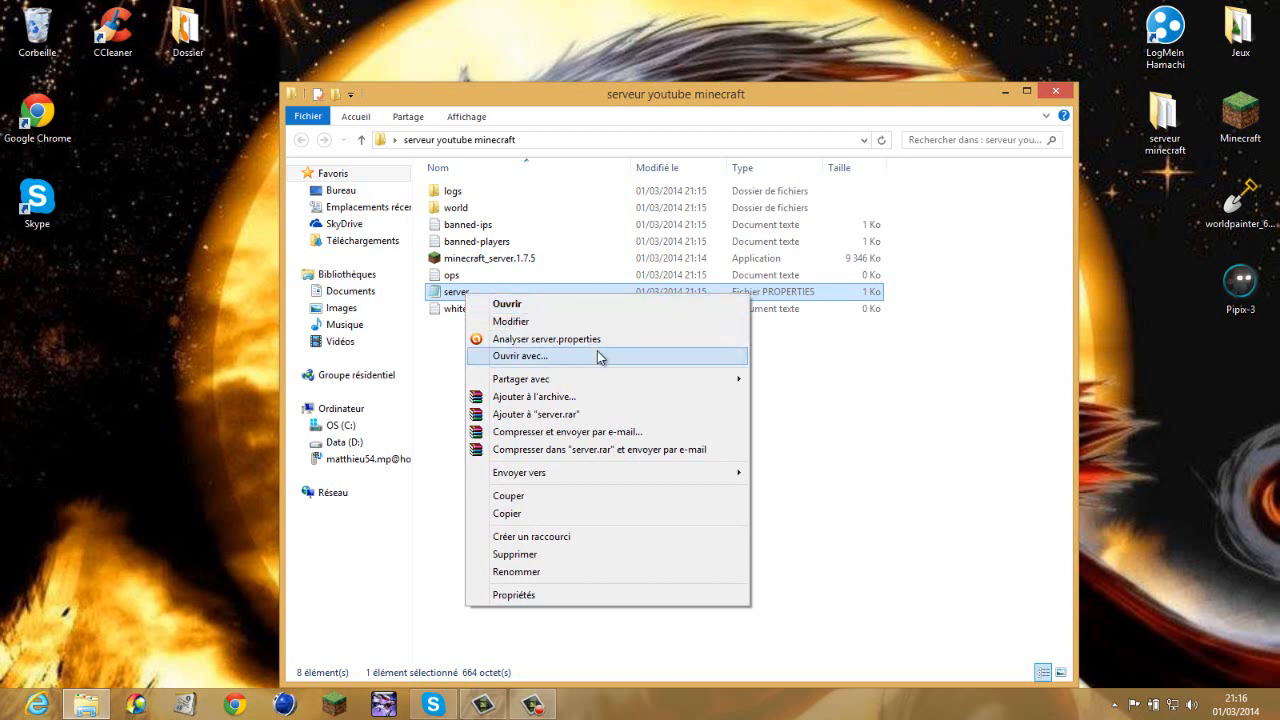
left_click(652, 355)
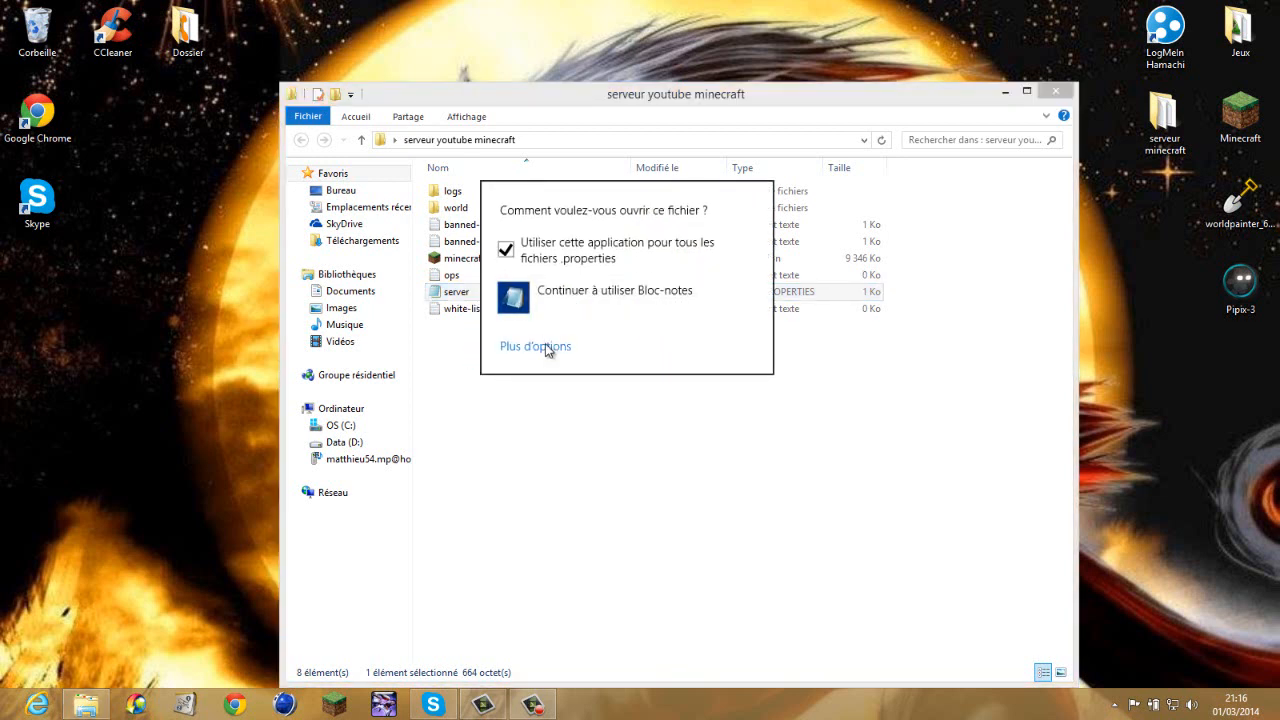
left_click(545, 345)
scroll(708, 400, "down", 5)
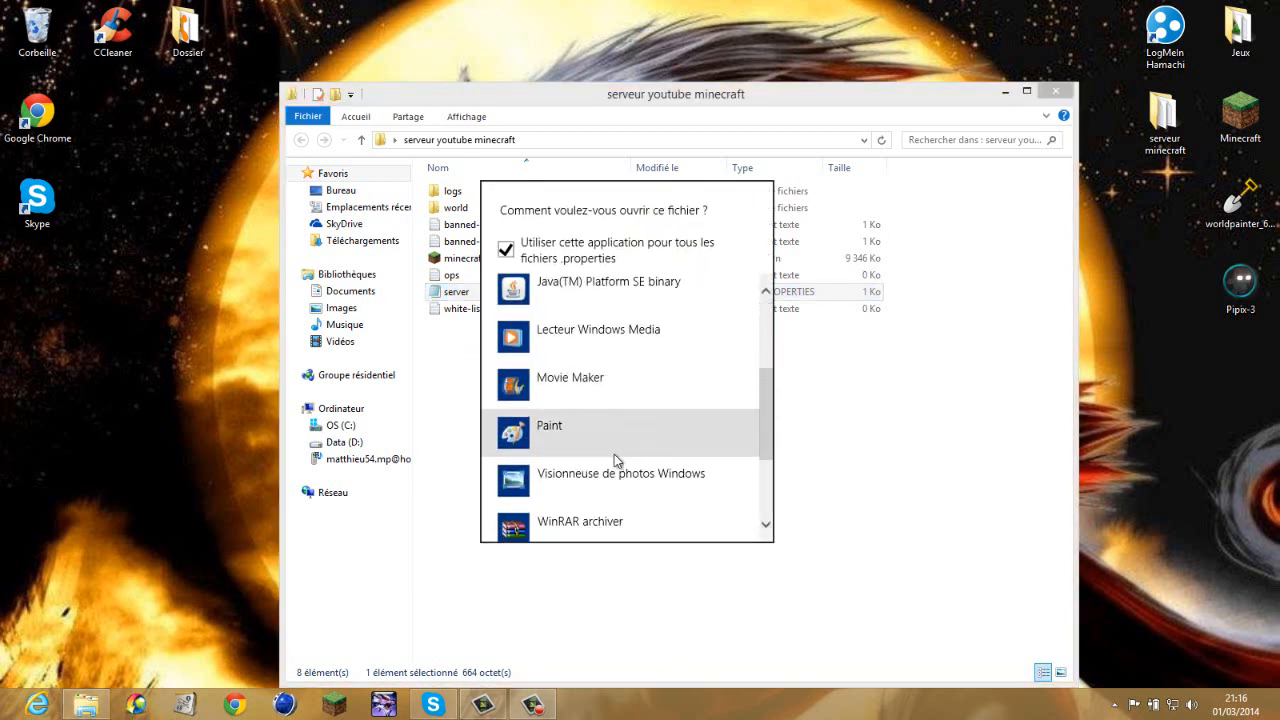
scroll(665, 412, "down", 3)
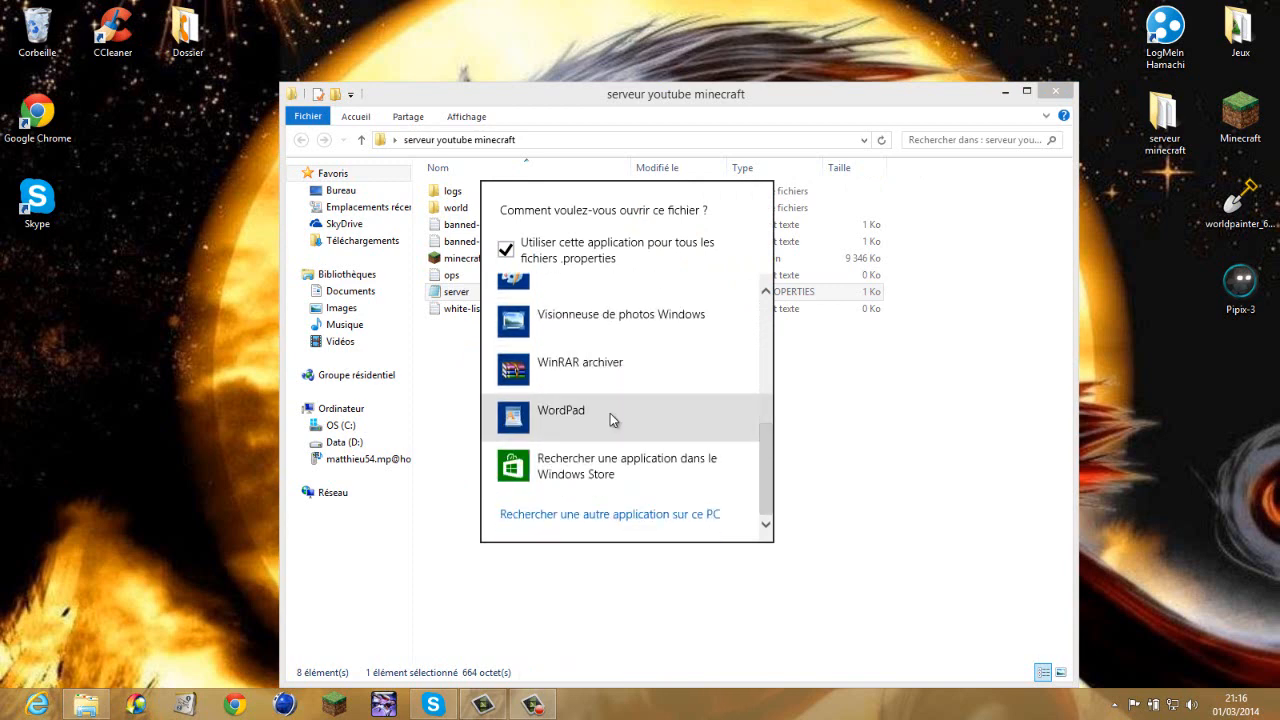
scroll(610, 413, "up", 4)
scroll(623, 403, "up", 4)
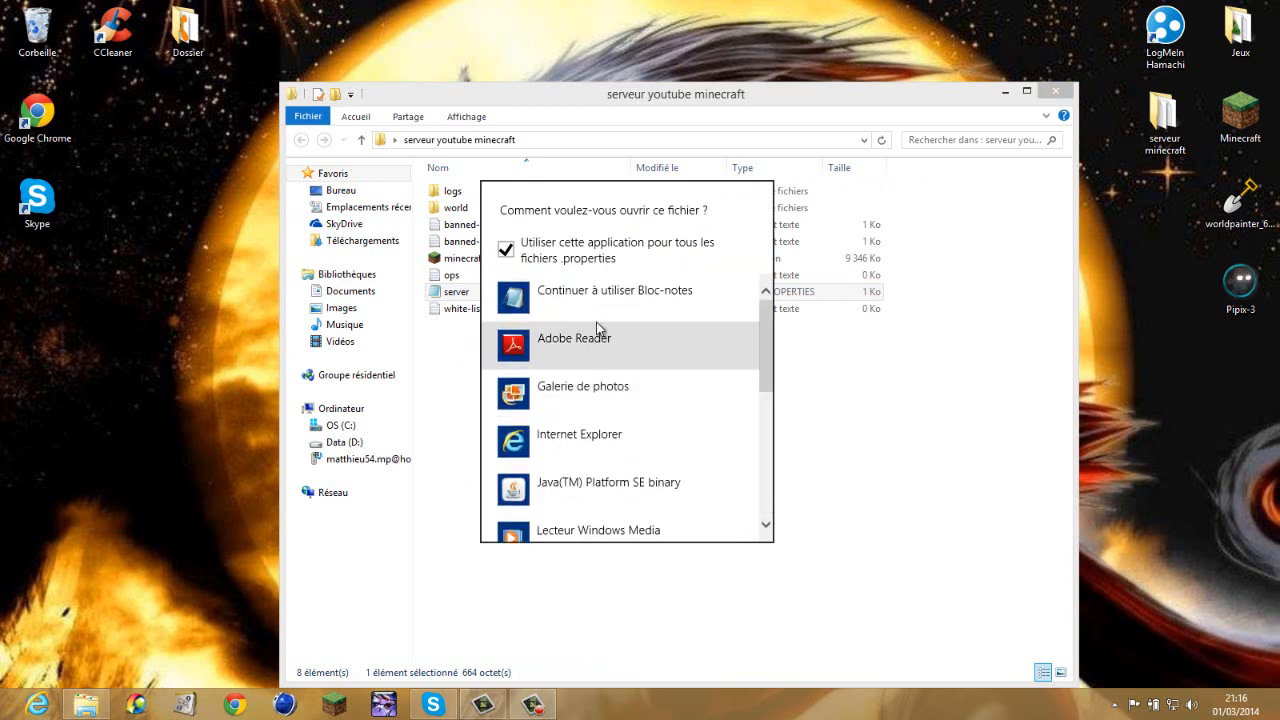
left_click(556, 300)
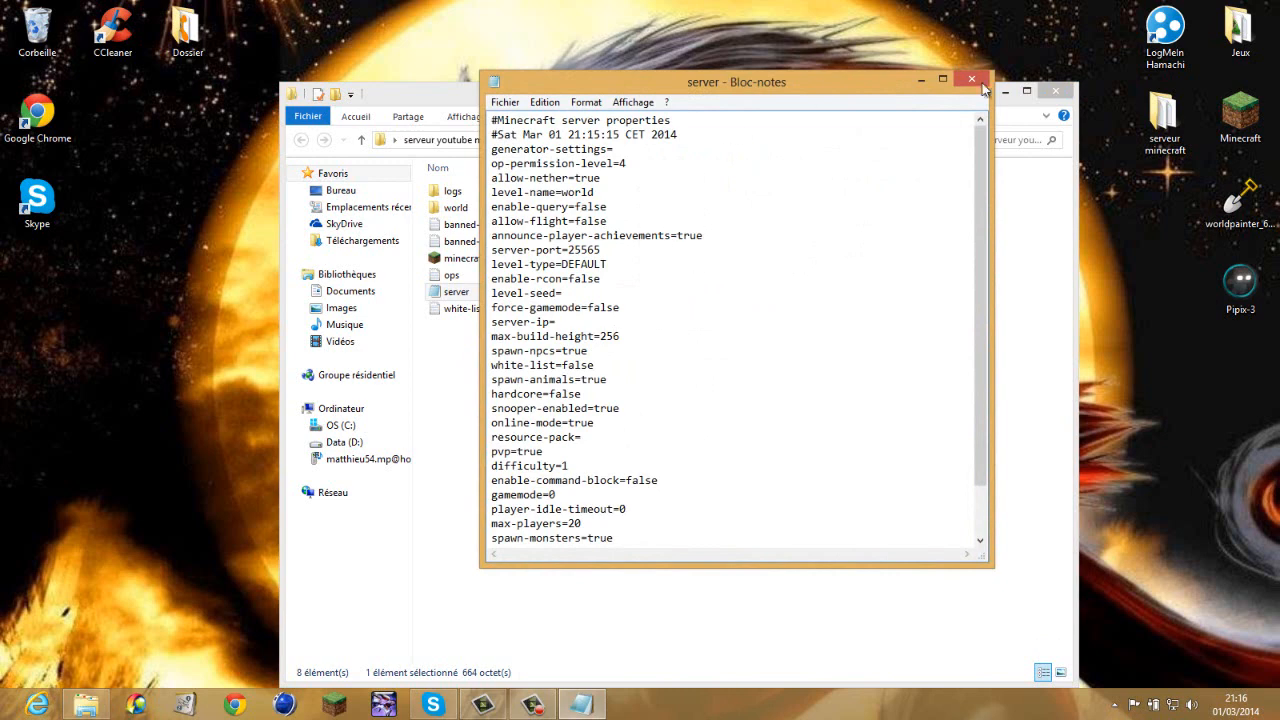
Step: Enlarge and reposition the Bloc-notes window so the whole server properties list fits on screen
left_click(941, 80)
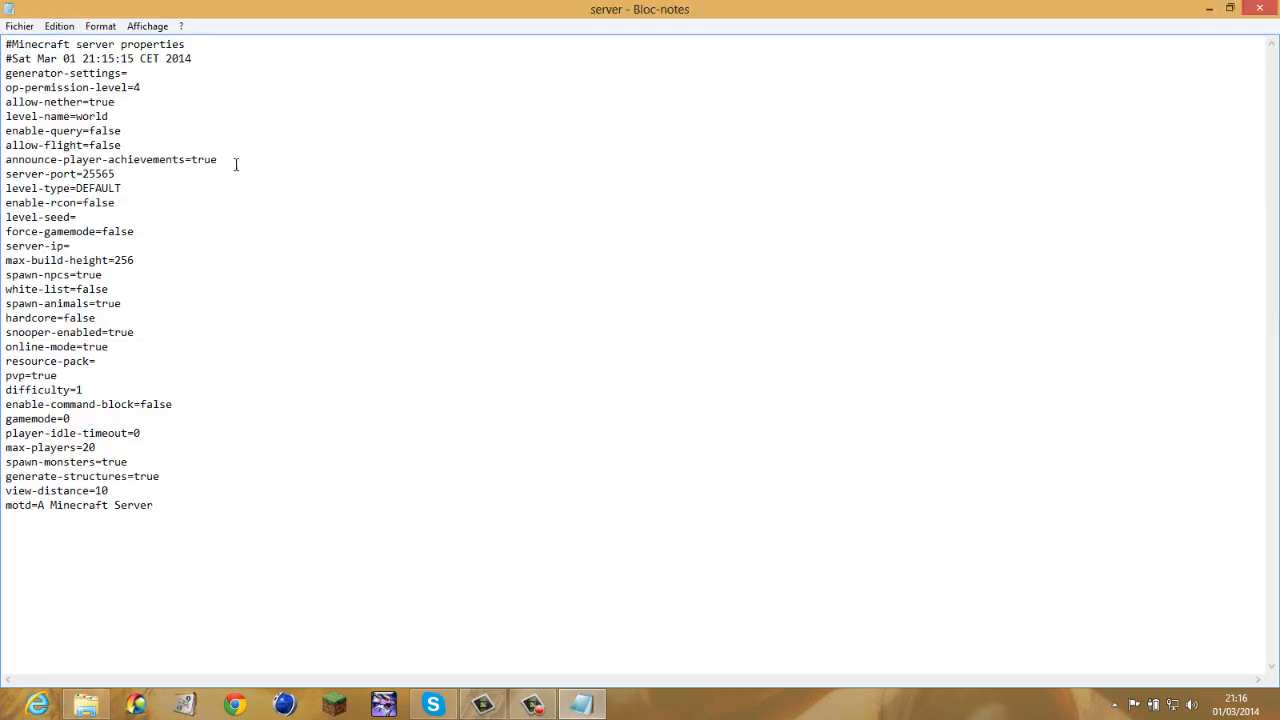
left_click(1229, 8)
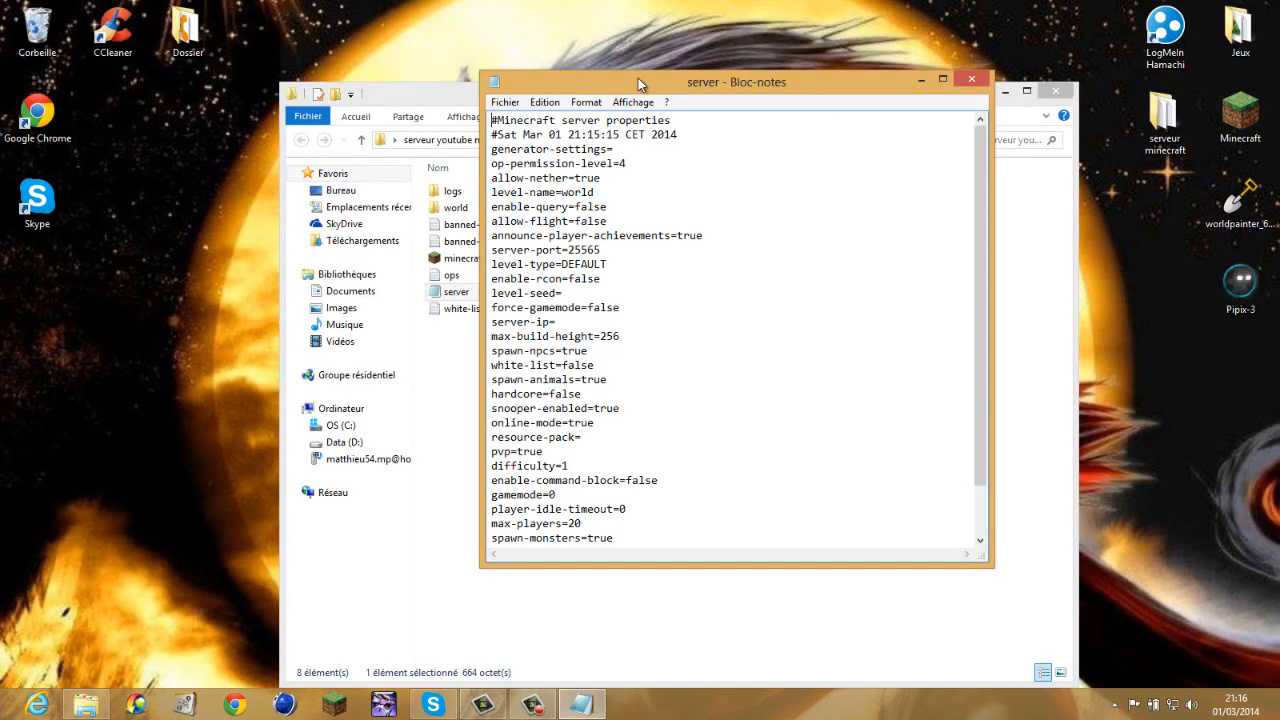
left_click_drag(638, 78, 655, 41)
left_click_drag(750, 530, 742, 603)
left_click_drag(737, 44, 691, 56)
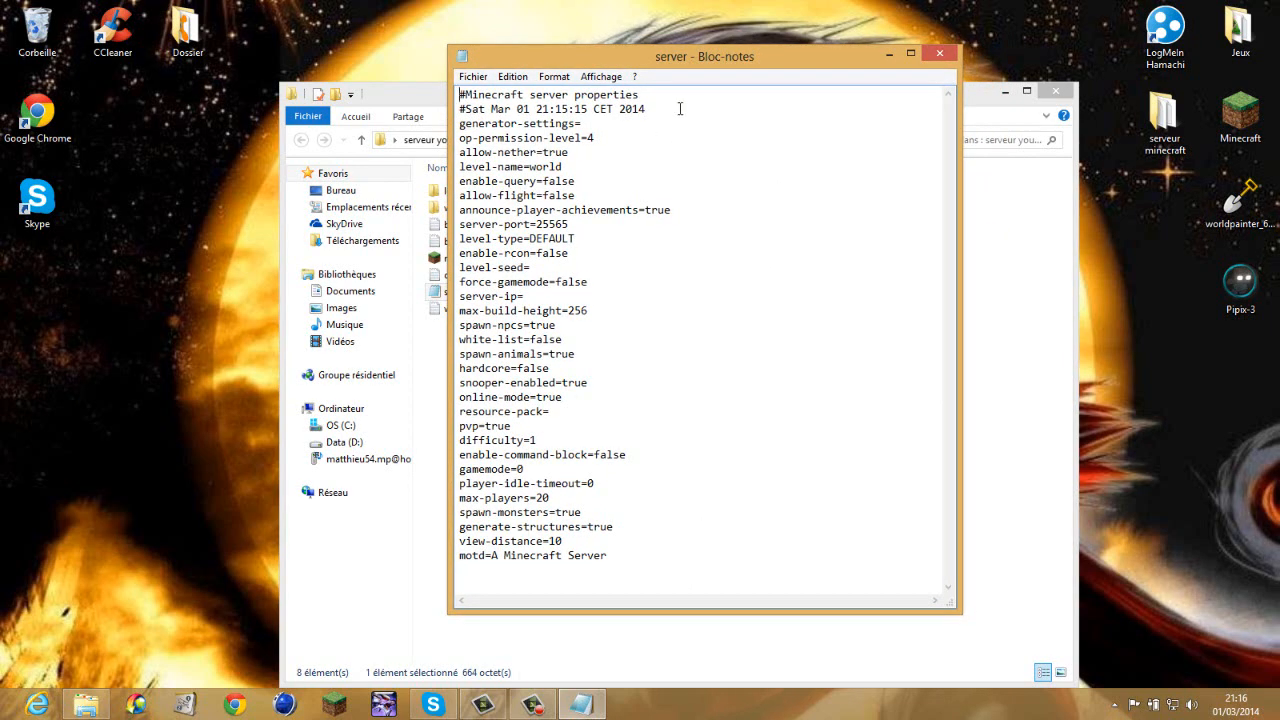
Step: Change allow-nether to false in the server properties and restore it to true
left_click_drag(680, 108, 618, 108)
left_click(595, 124)
left_click_drag(572, 152, 543, 153)
type("false")
key("BackSpace")
key("BackSpace")
type("true")
Step: Review the server properties from level-name down to spawn-npcs, including level-seed, server-ip and max-build-height
left_click(585, 168)
left_click(586, 183)
mouse_move(761, 55)
left_mouse_down()
mouse_move(745, 42)
mouse_move(757, 75)
mouse_move(744, 96)
mouse_move(745, 44)
left_mouse_up()
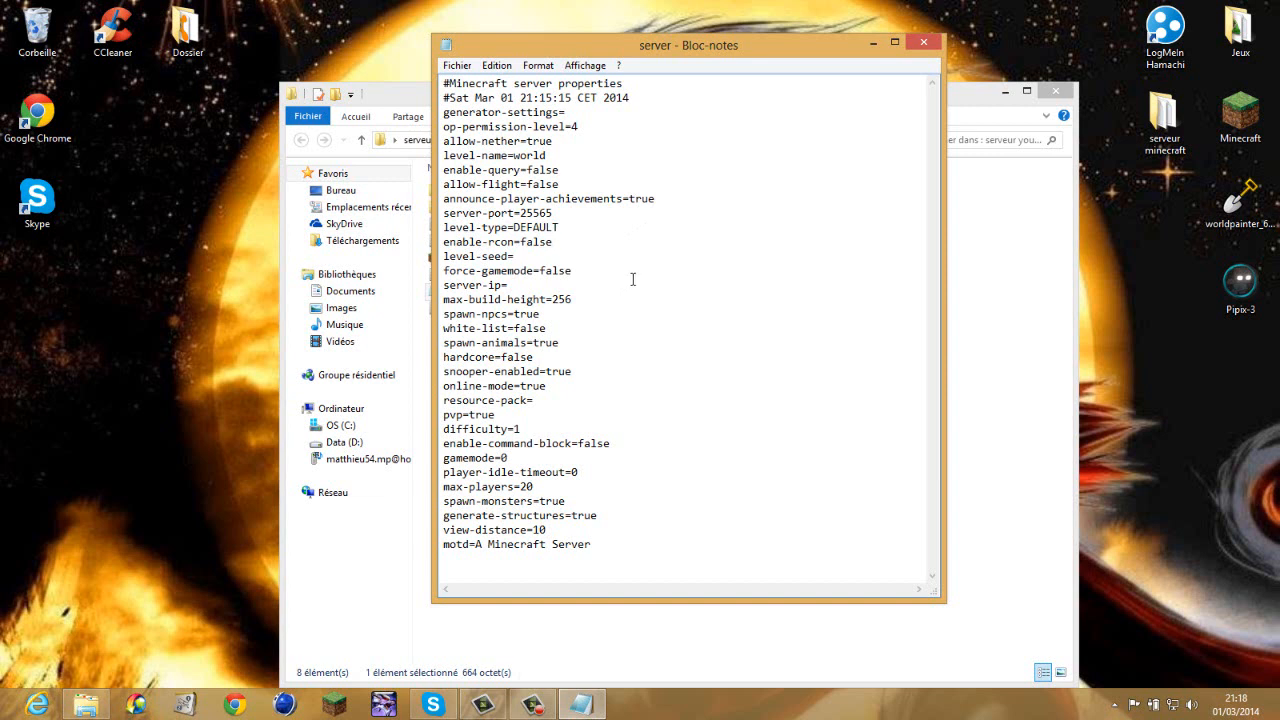
left_click(529, 258)
left_click(652, 268)
left_click(504, 285)
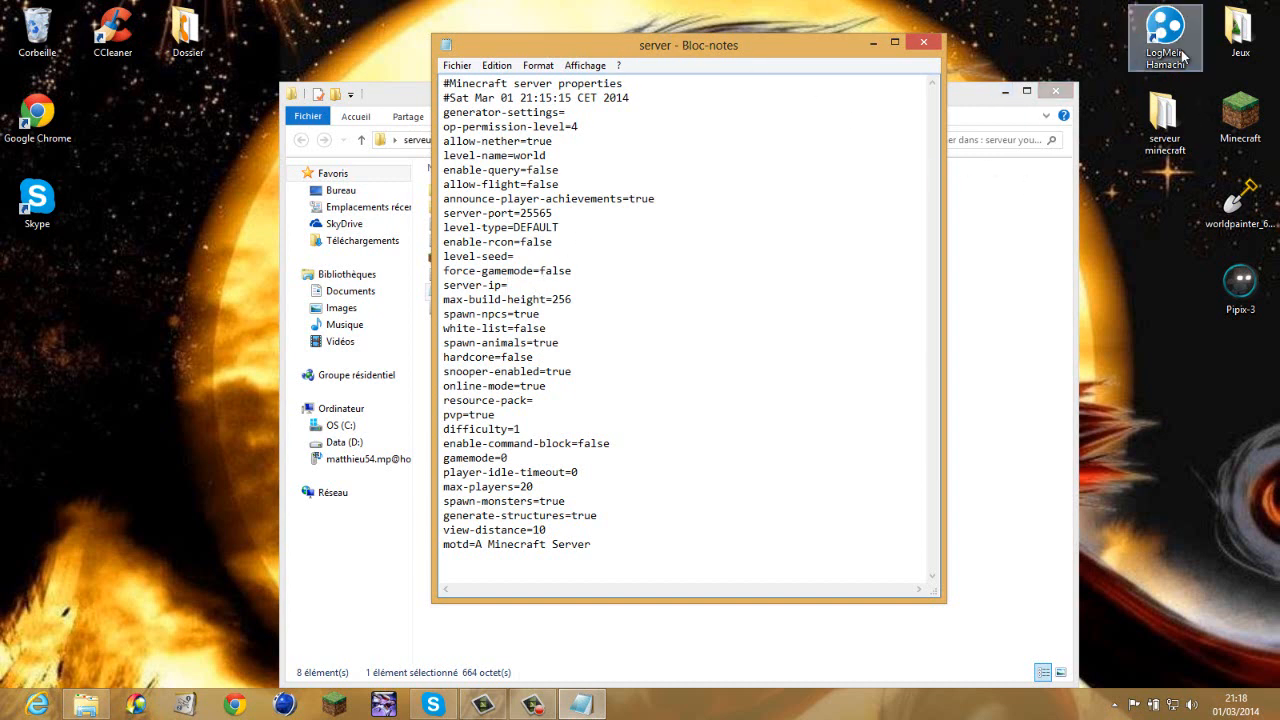
left_click(589, 301)
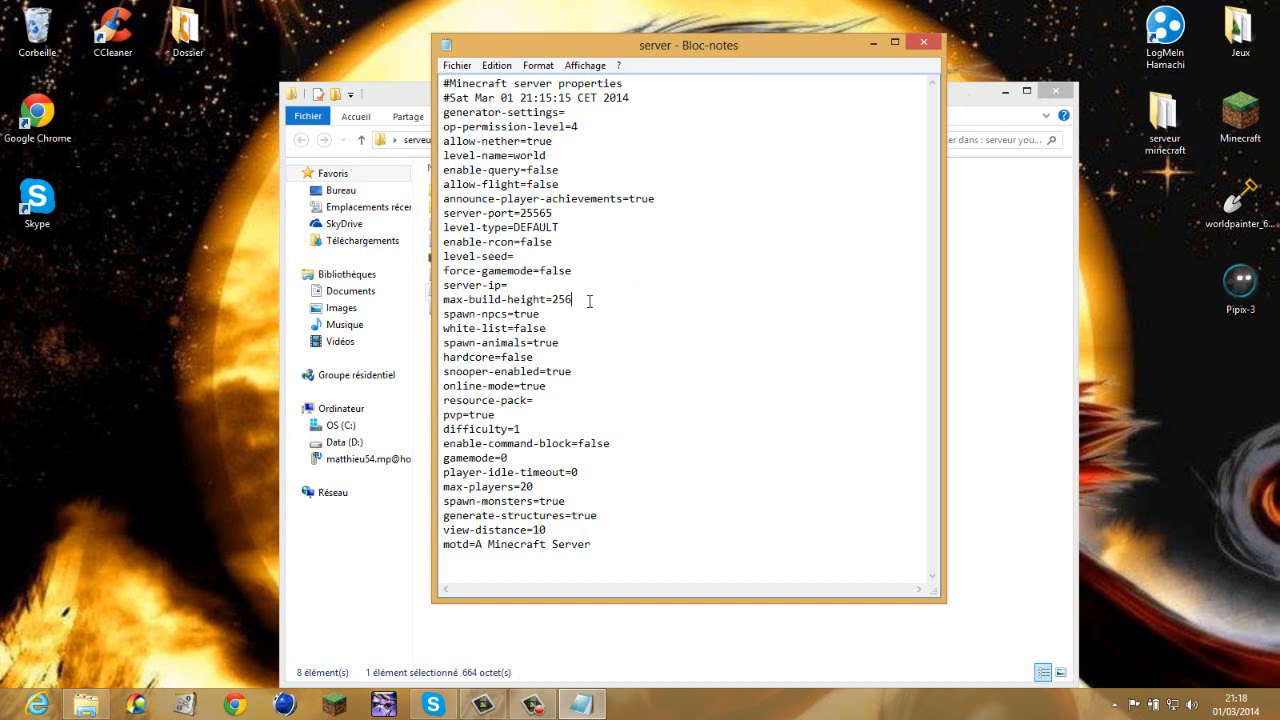
left_click(544, 317)
Step: Move the properties window aside to expose the folder's files and set white-list to true
left_click(553, 328)
left_click_drag(676, 42, 799, 48)
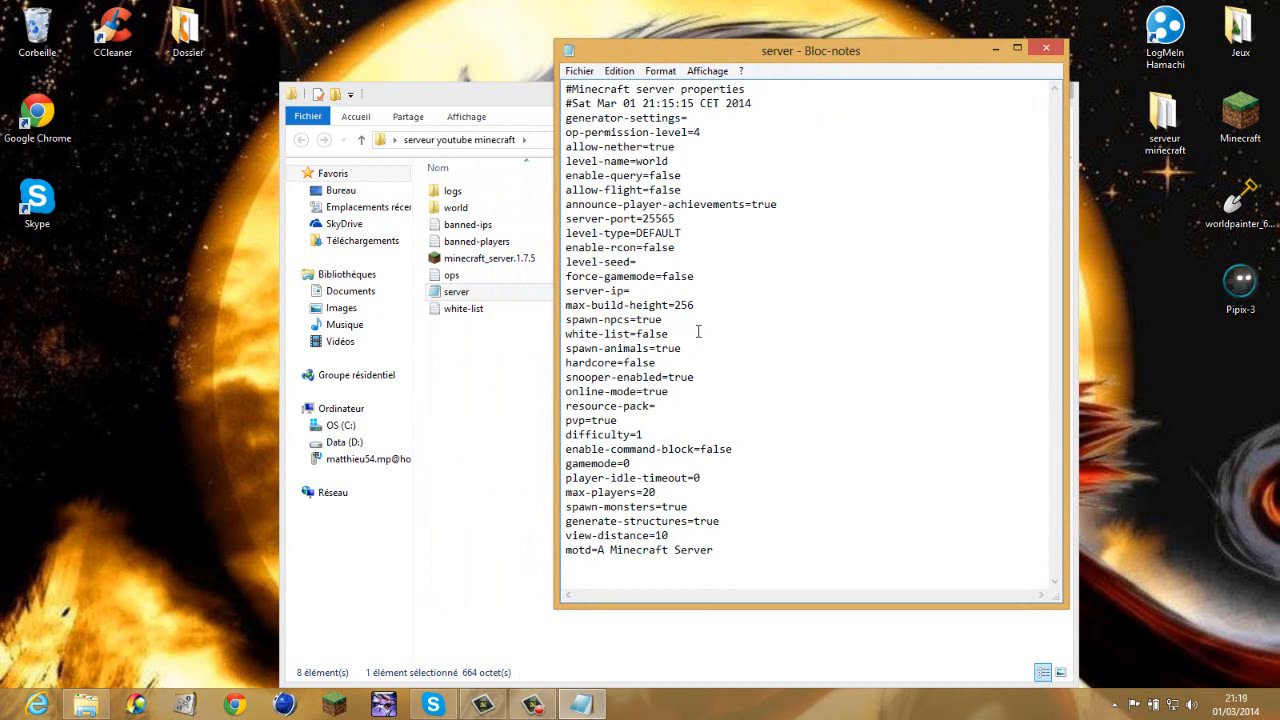
key("BackSpace")
key("BackSpace")
key("BackSpace")
key("BackSpace")
key("BackSpace")
type("true")
left_click(579, 71)
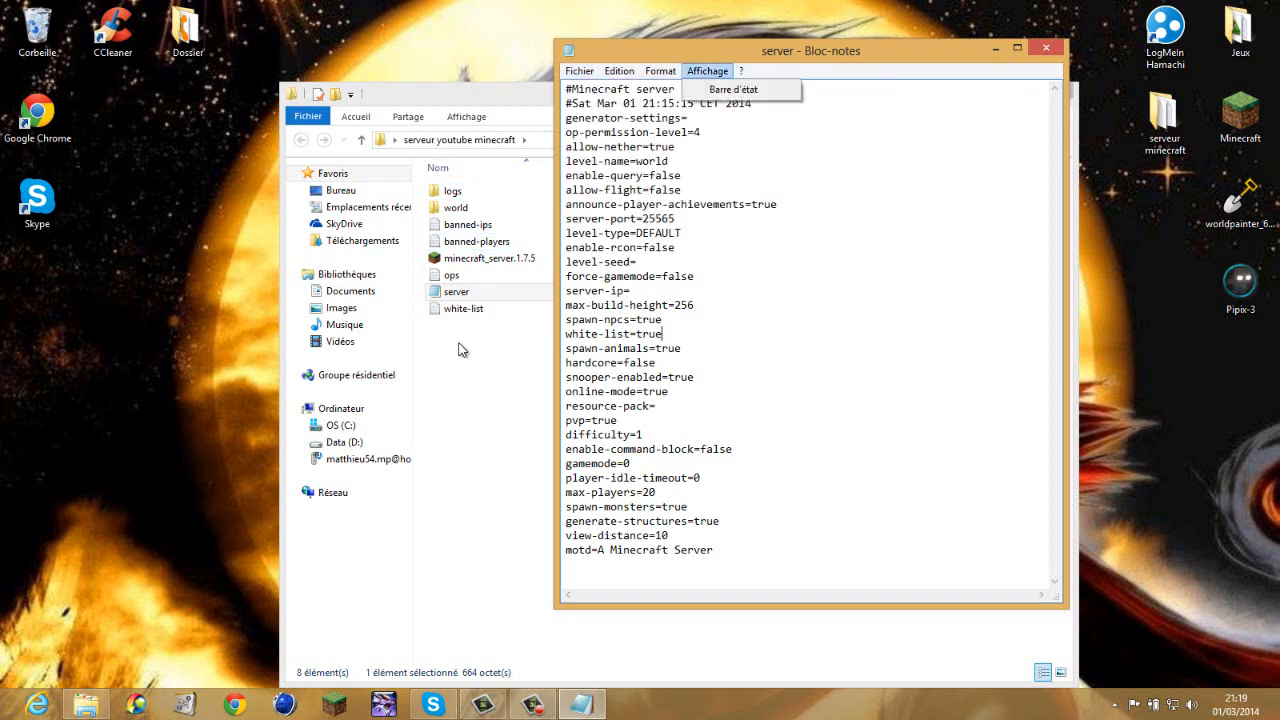
Step: Open the white-list text file, enter a sample player name, erase it and close the file
double_click(462, 310)
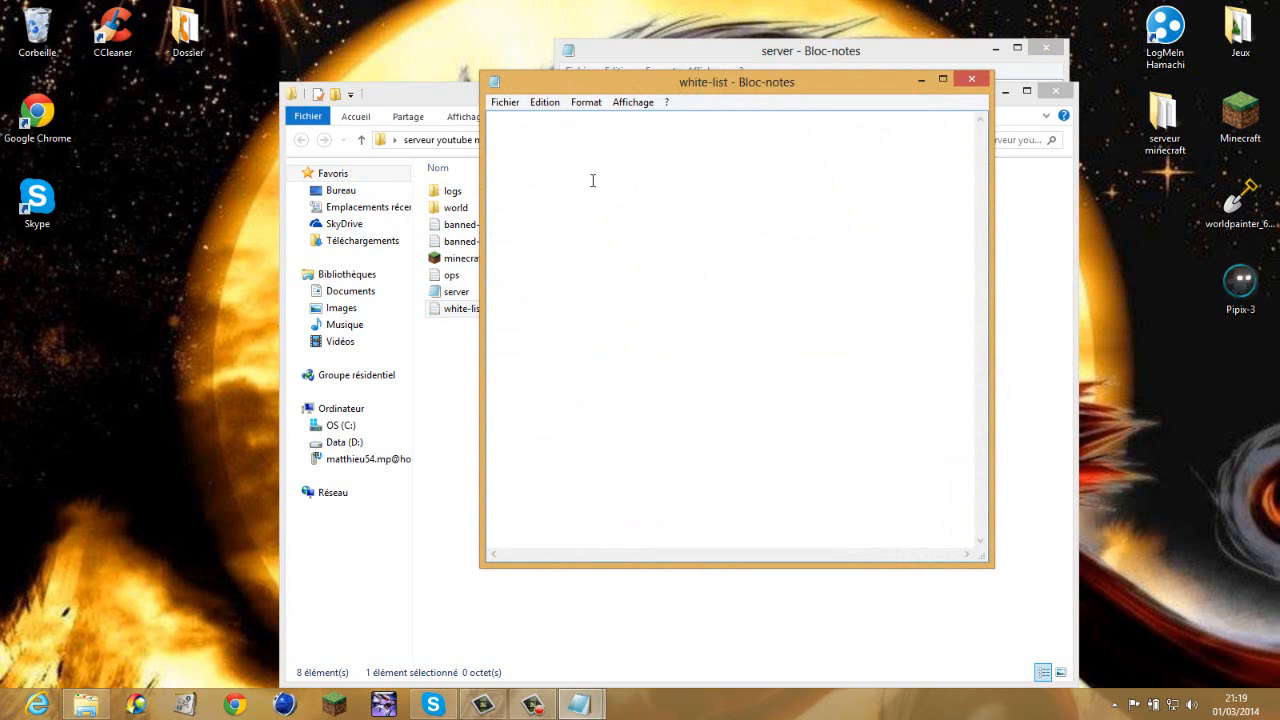
type("sdvhuhgi")
key("BackSpace")
key("BackSpace")
key("BackSpace")
key("BackSpace")
key("BackSpace")
key("BackSpace")
key("BackSpace")
key("BackSpace")
left_click(970, 80)
left_click(642, 370)
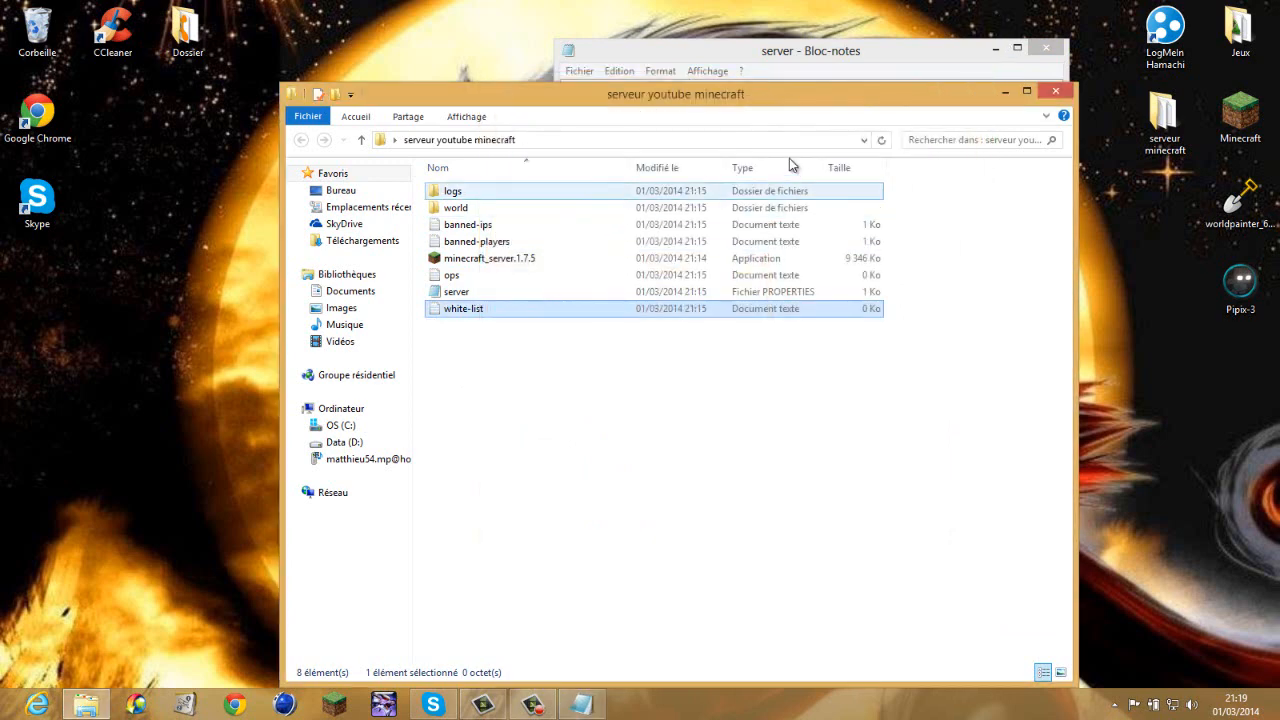
Step: Return to the server properties file and set white-list back to false
left_click(722, 50)
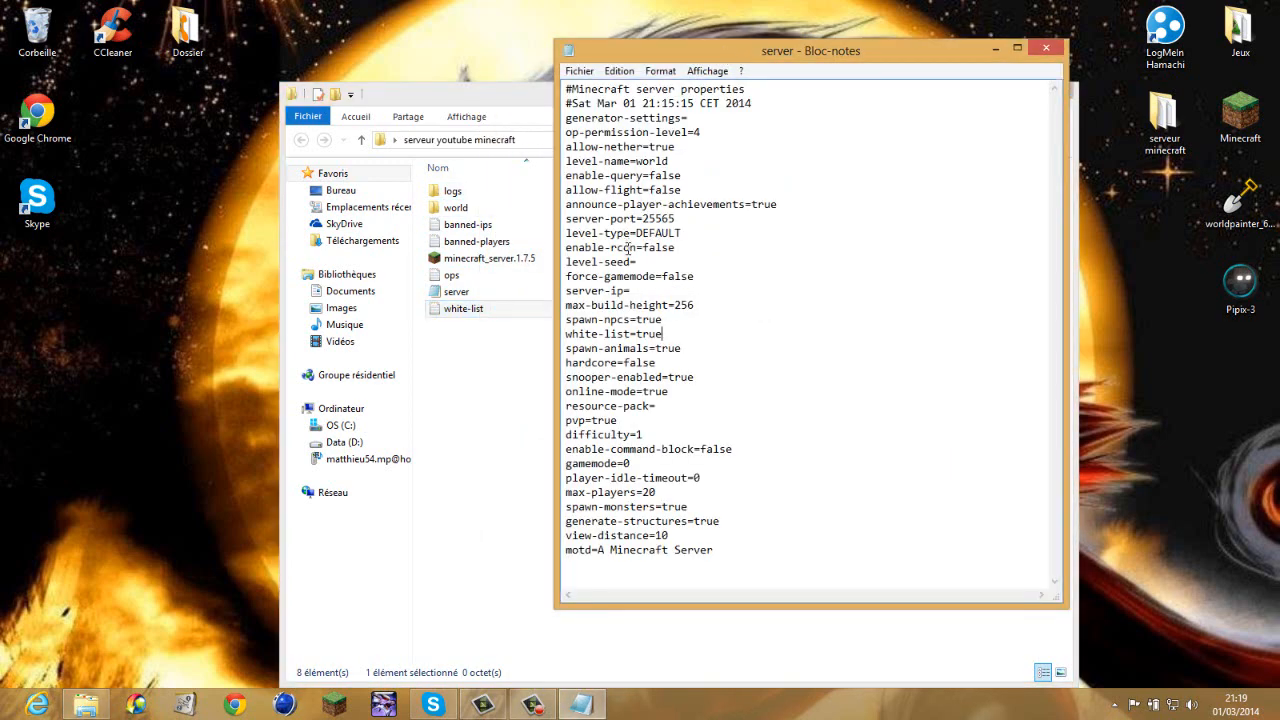
left_click(677, 336)
key("BackSpace")
key("BackSpace")
key("BackSpace")
key("BackSpace")
key("BackSpace")
type("=false")
Step: Set online-mode to false in the server properties
left_click(670, 367)
left_click_drag(566, 392, 652, 391)
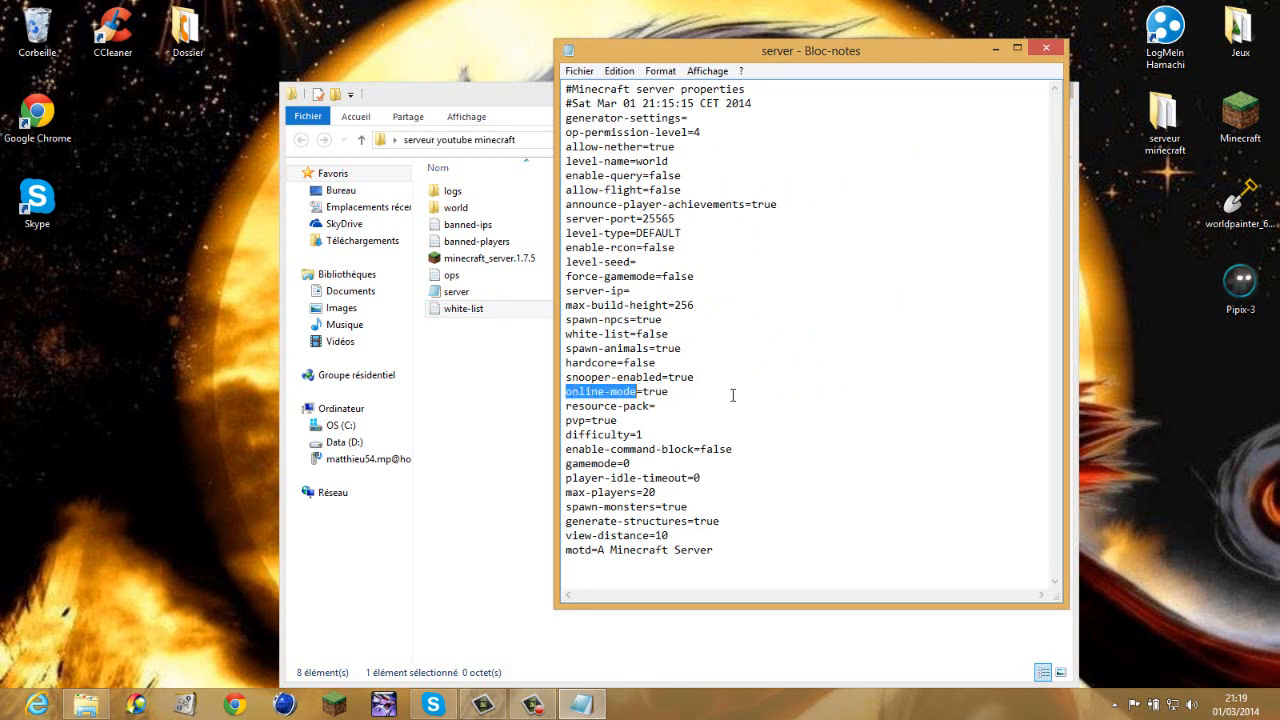
left_click(688, 394)
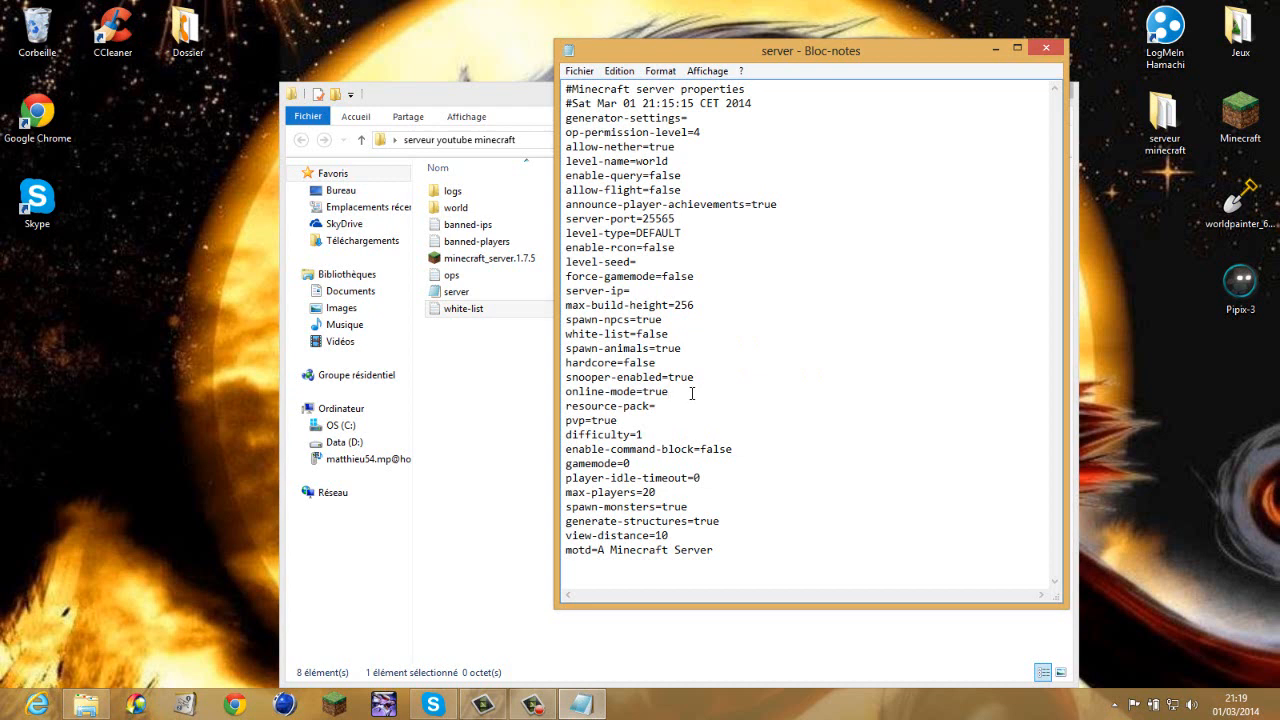
key("BackSpace")
key("BackSpace")
key("BackSpace")
key("BackSpace")
type("false")
Step: Set max-players to 10 in the server properties
left_click(658, 432)
left_click(640, 463)
key("BackSpace")
key("BackSpace")
type("10")
Step: Review the spawn-monsters, generate-structures and view-distance properties
left_click(706, 507)
left_click(705, 511)
left_click(748, 527)
left_click_drag(564, 535, 650, 536)
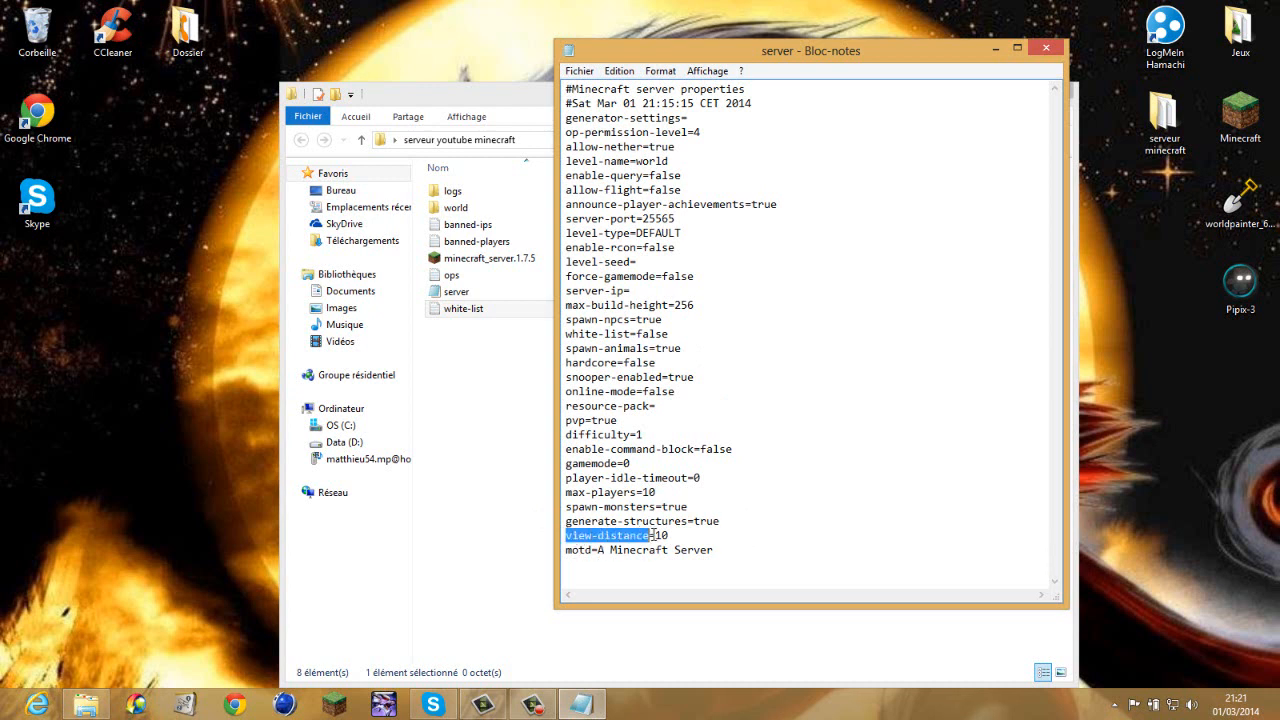
Step: Replace the motd text with "Bienvenue dans mon serveur"
left_click(737, 553)
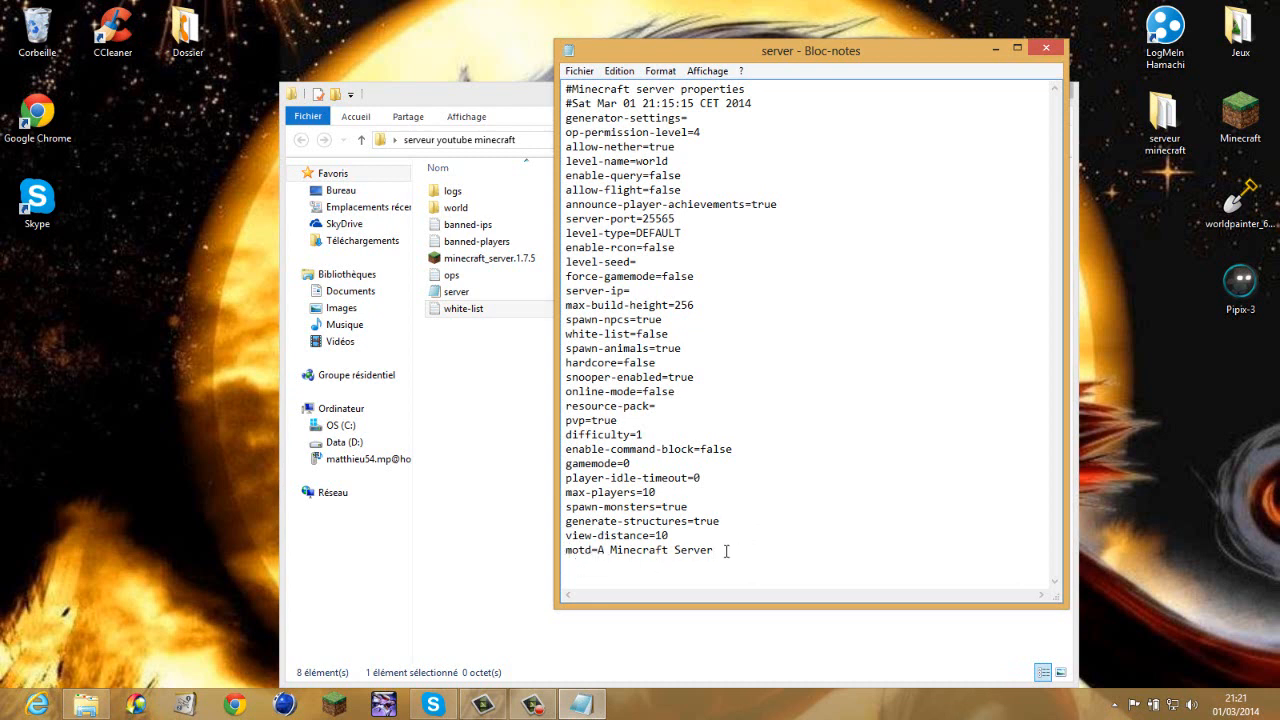
left_click_drag(726, 551, 600, 553)
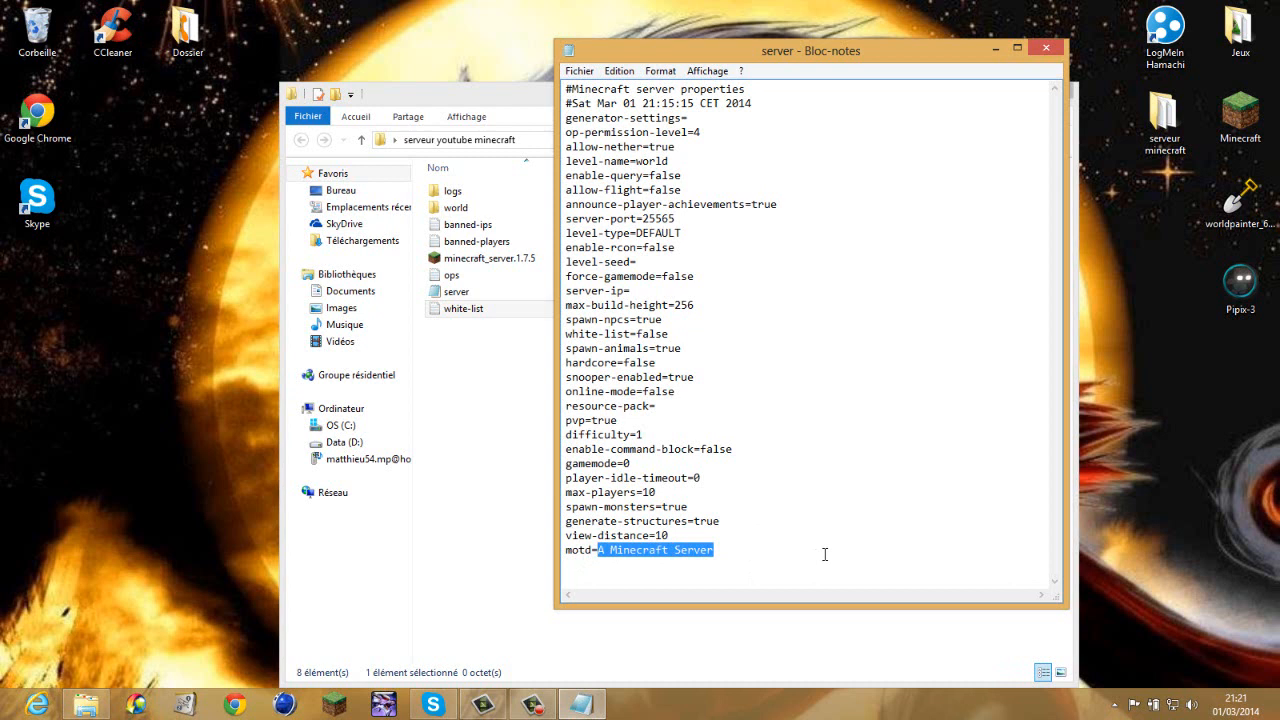
key("BackSpace")
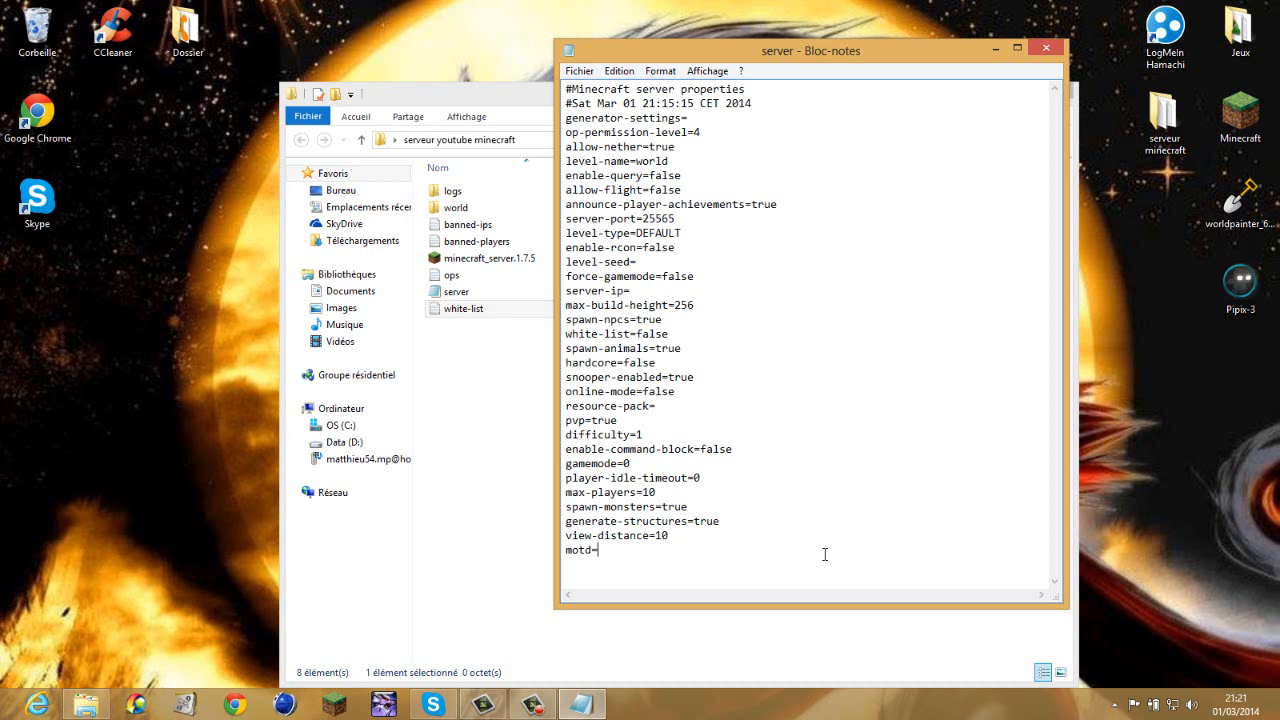
type("Bienvenue dans mon sevr")
key("BackSpace")
key("BackSpace")
type("rveur")
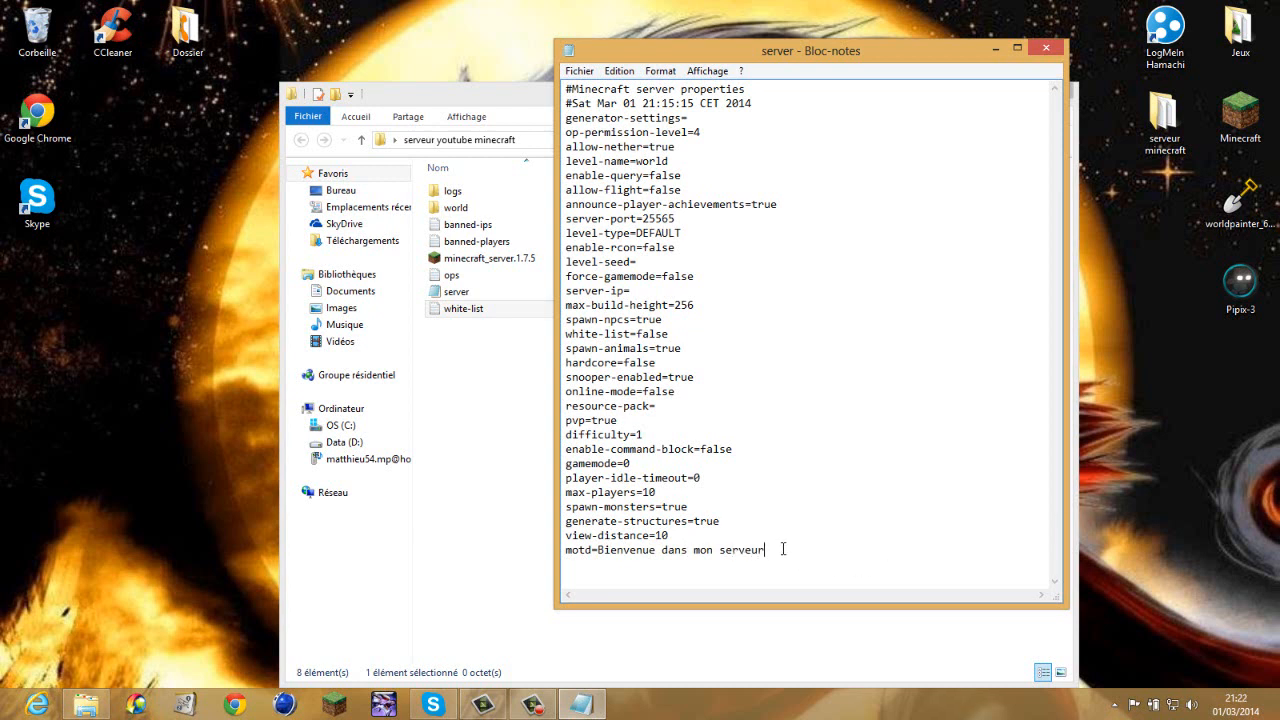
left_click_drag(780, 550, 814, 547)
Step: Save and close the server properties file, and relaunch minecraft_server.1.7.5 from the folder
left_click(579, 71)
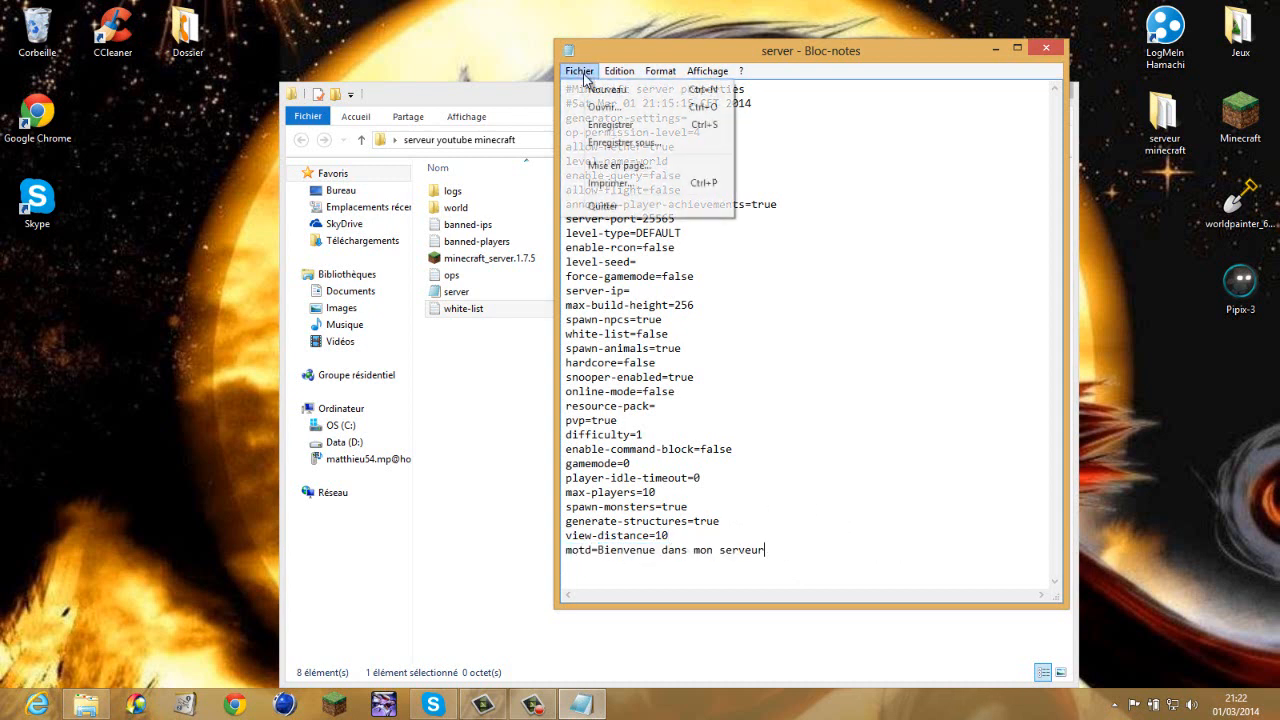
left_click(645, 125)
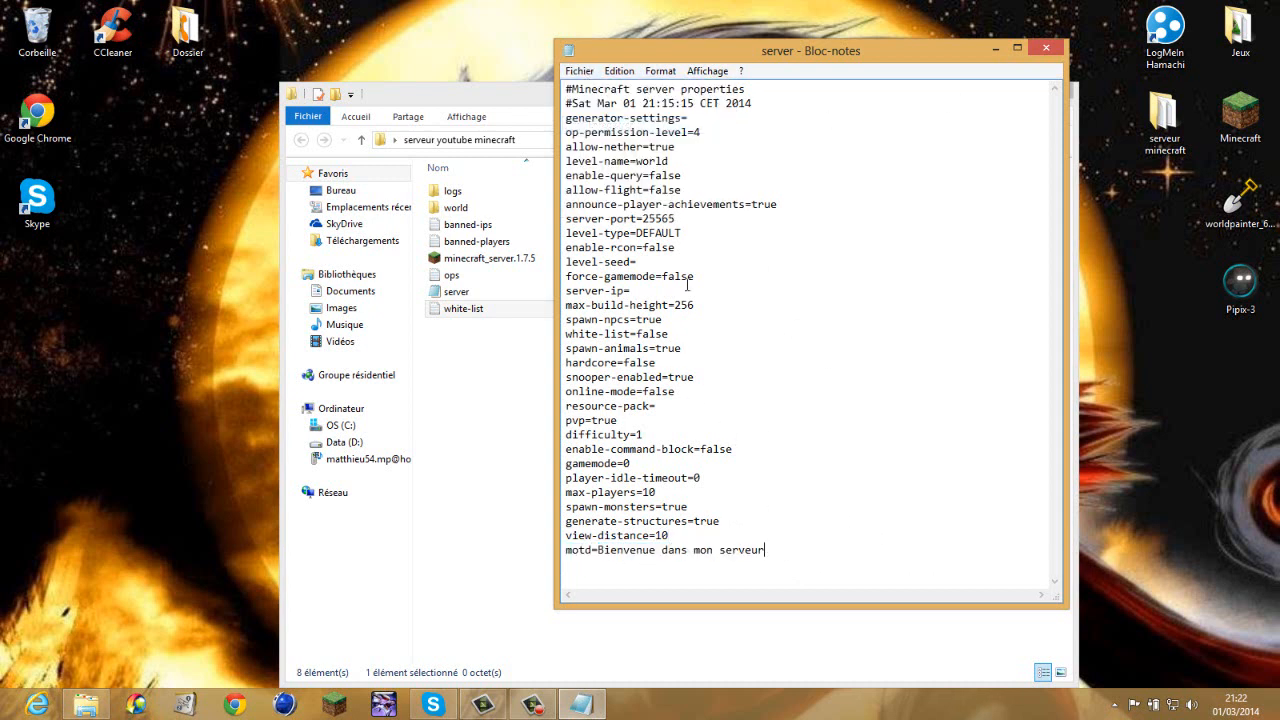
left_click(1048, 50)
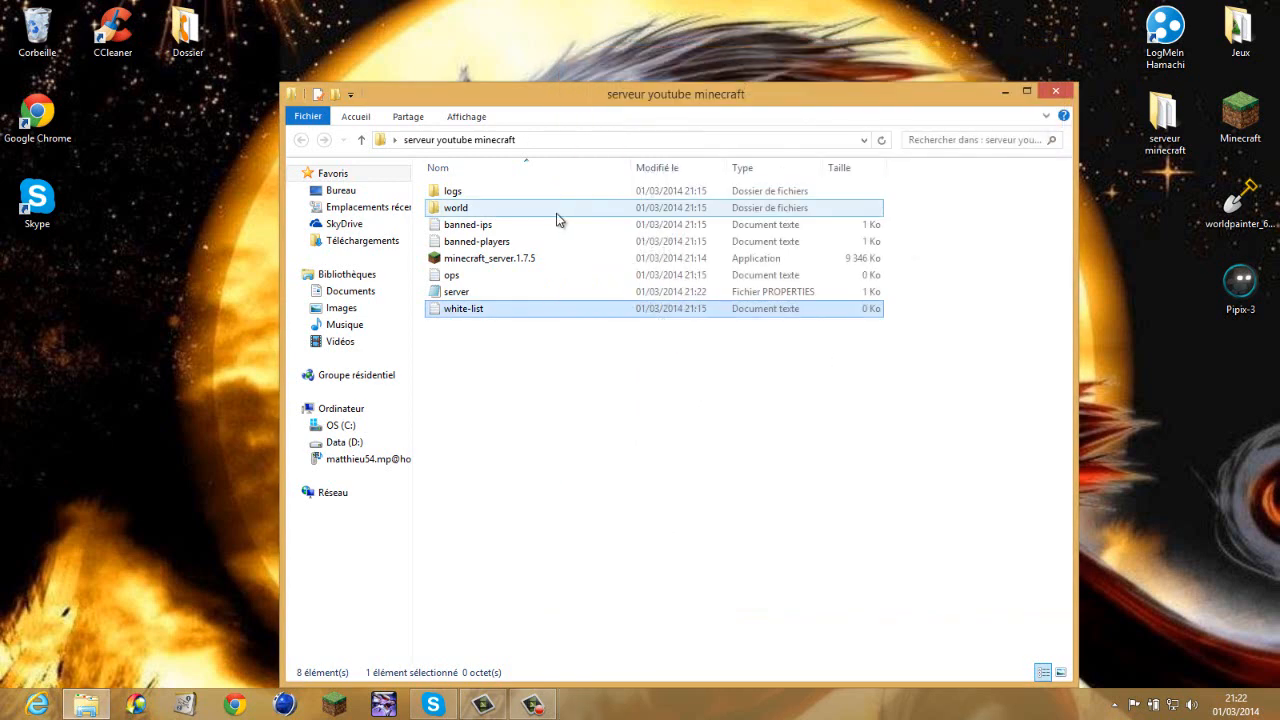
double_click(516, 258)
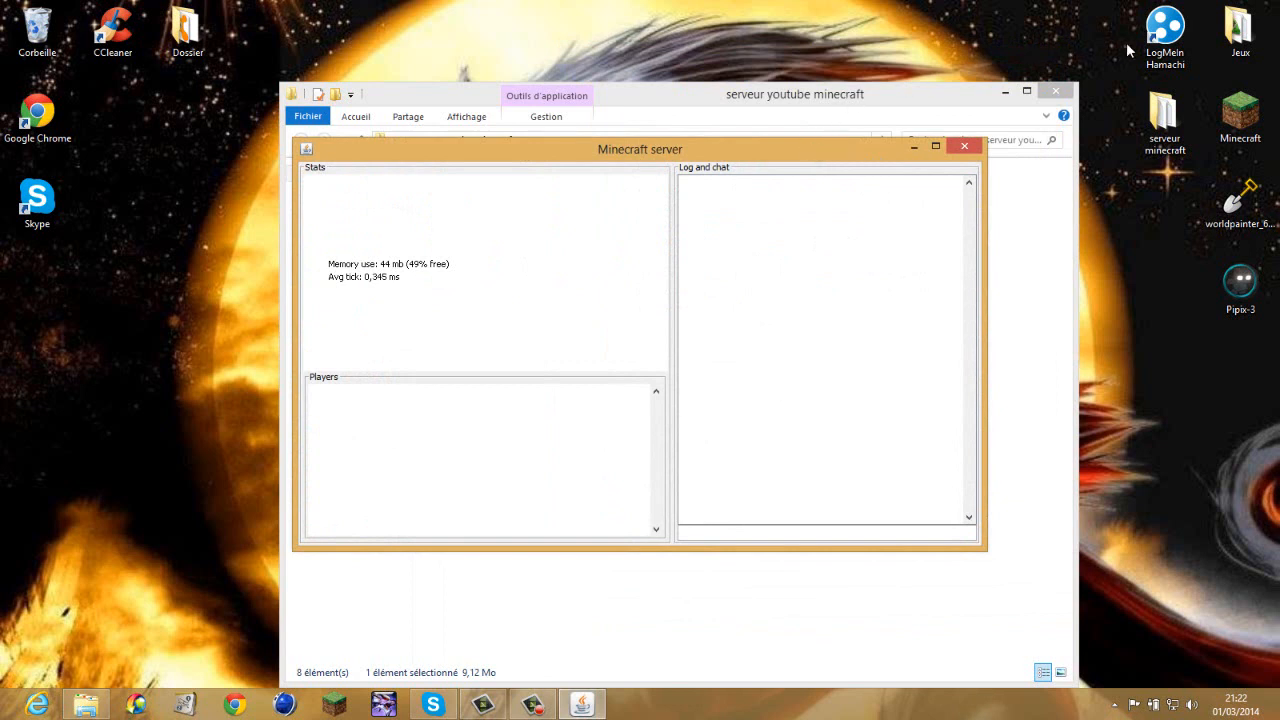
Step: Open LogMeIn Hamachi, place its window beside the server window, and check the ServeurCroco and TOI moi networks
double_click(1155, 40)
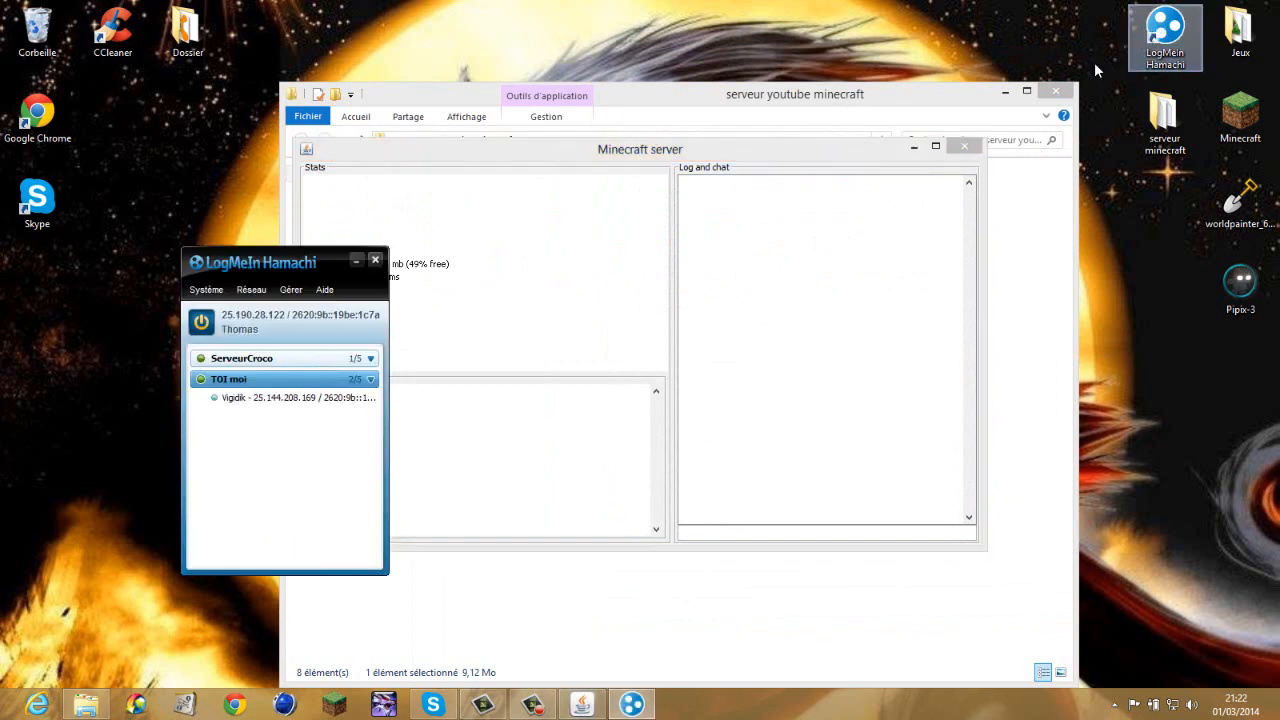
left_click_drag(246, 264, 283, 257)
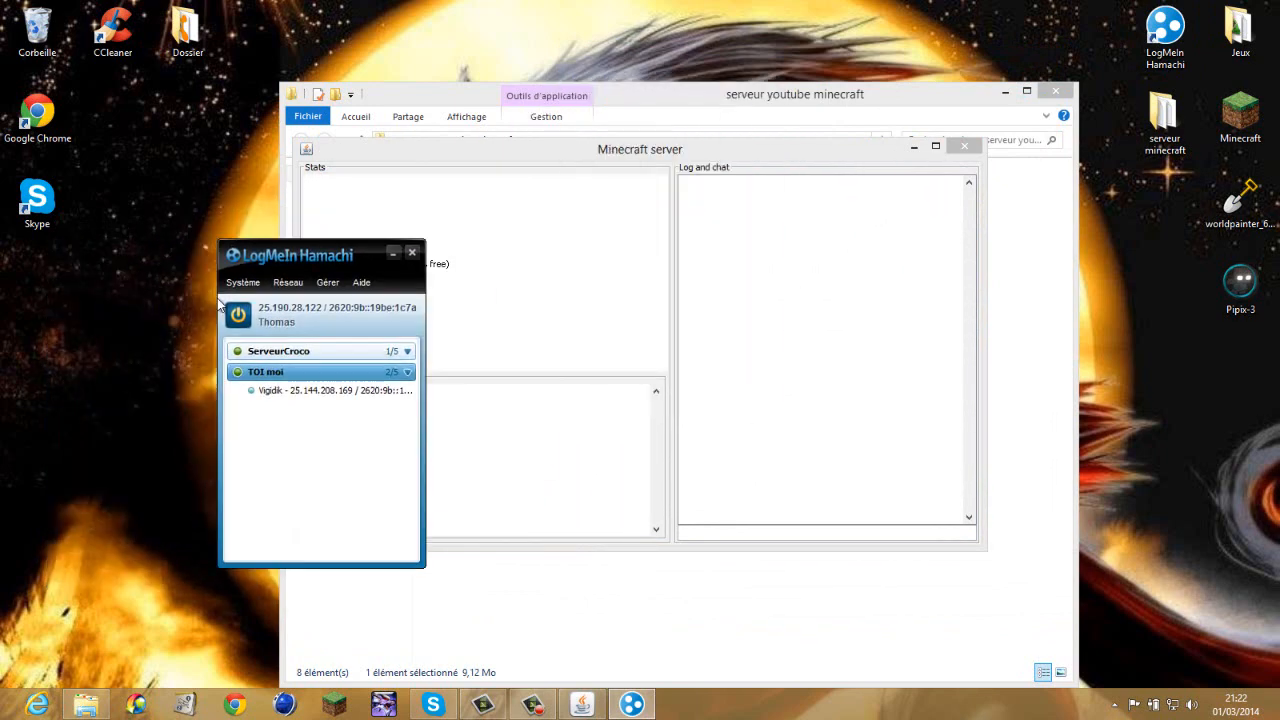
left_click_drag(219, 305, 122, 326)
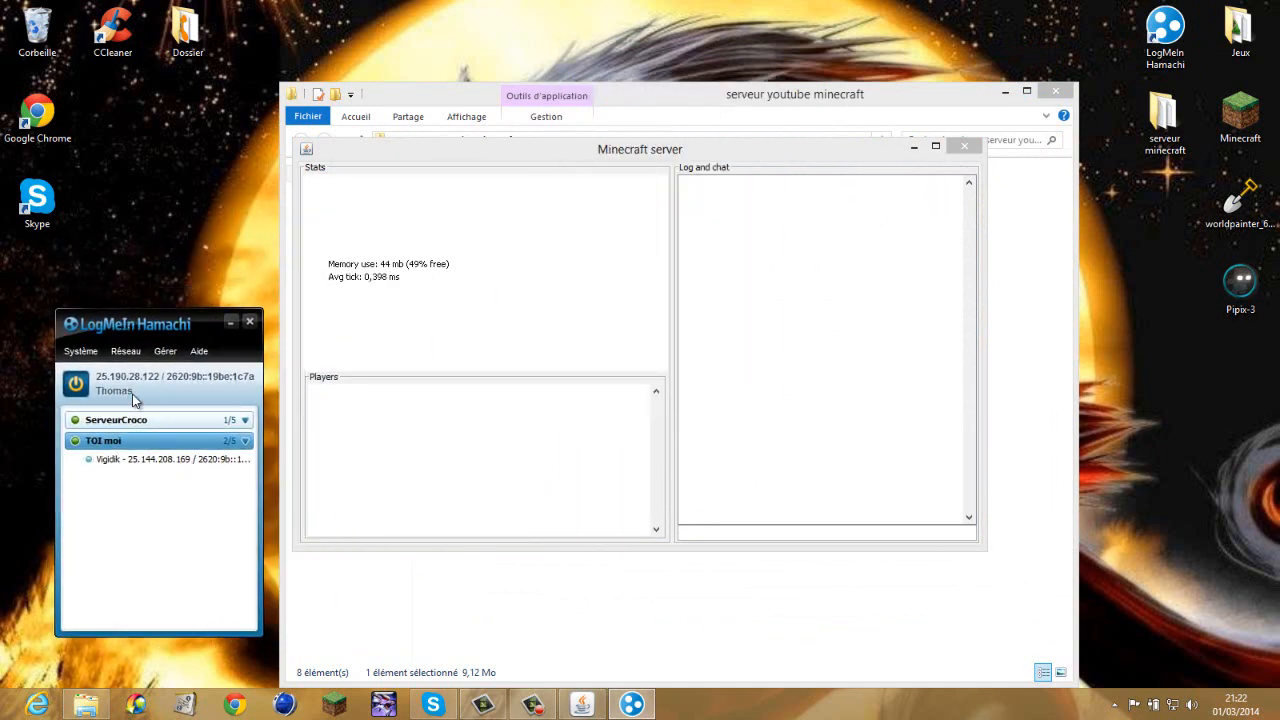
left_click(145, 421)
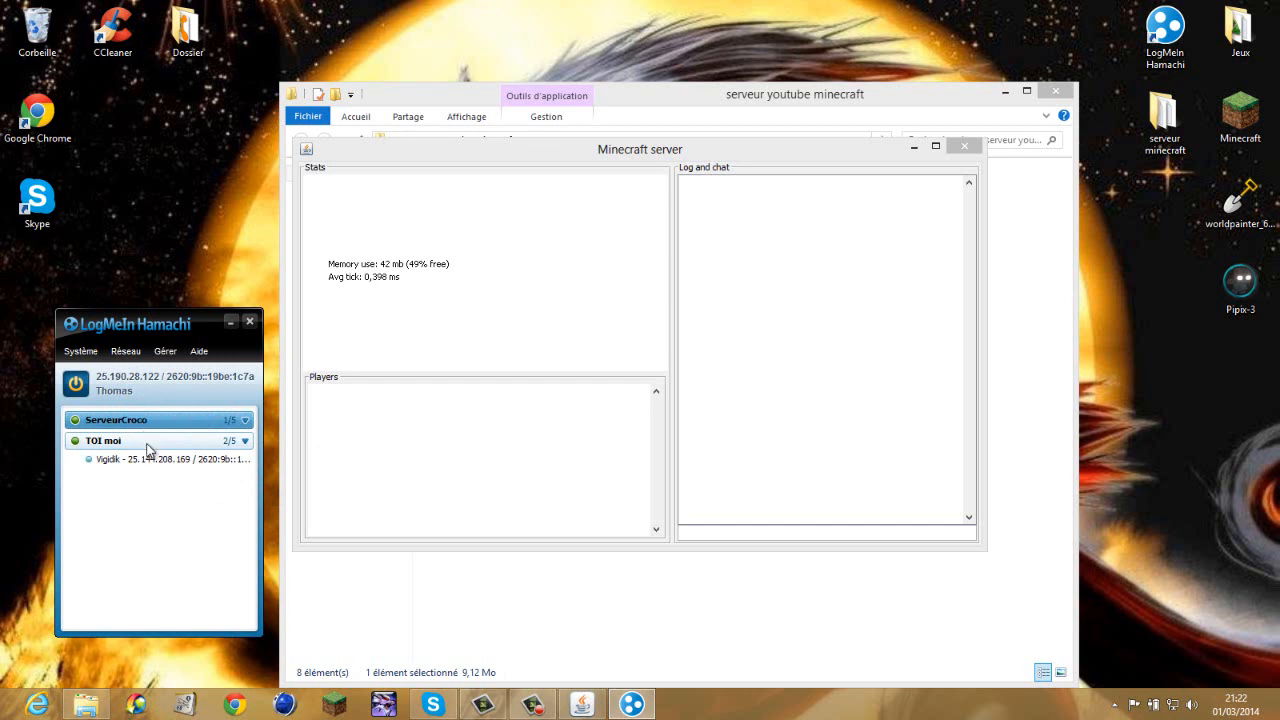
left_click(140, 443)
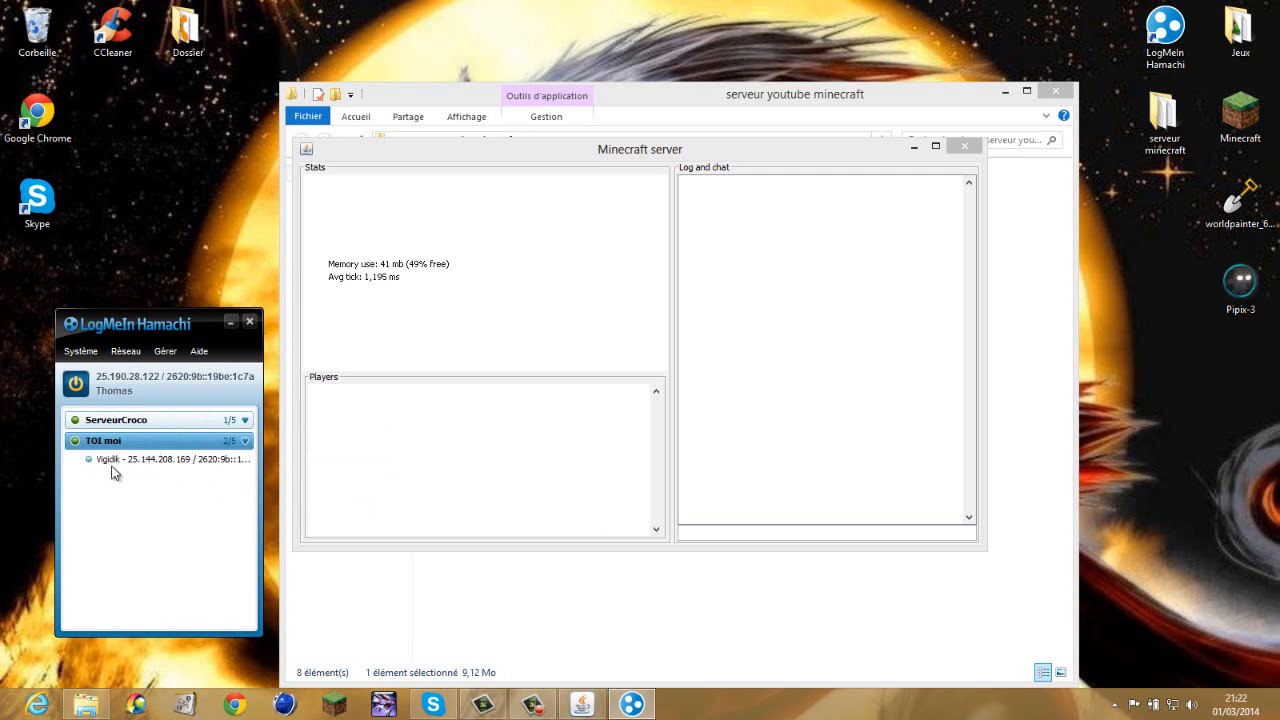
Step: Minimize Hamachi and shut down the running Minecraft server with the stop command
mouse_move(113, 464)
left_click(230, 321)
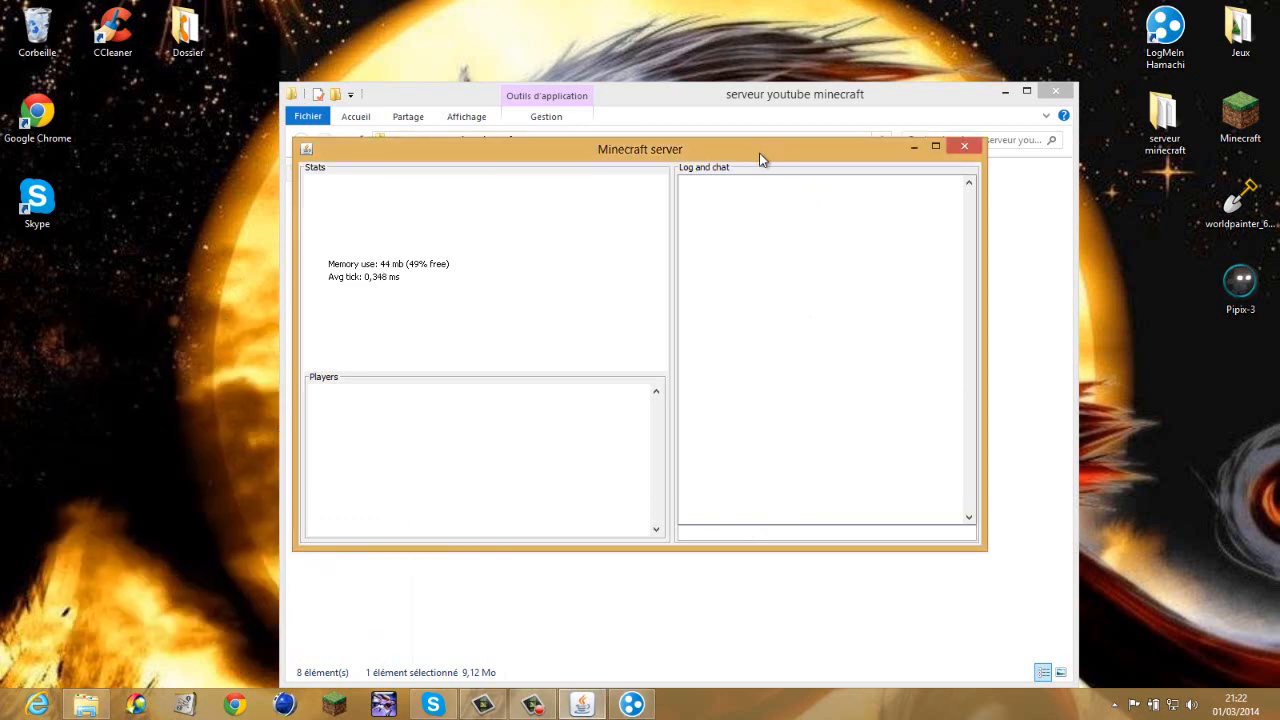
left_click_drag(759, 152, 800, 175)
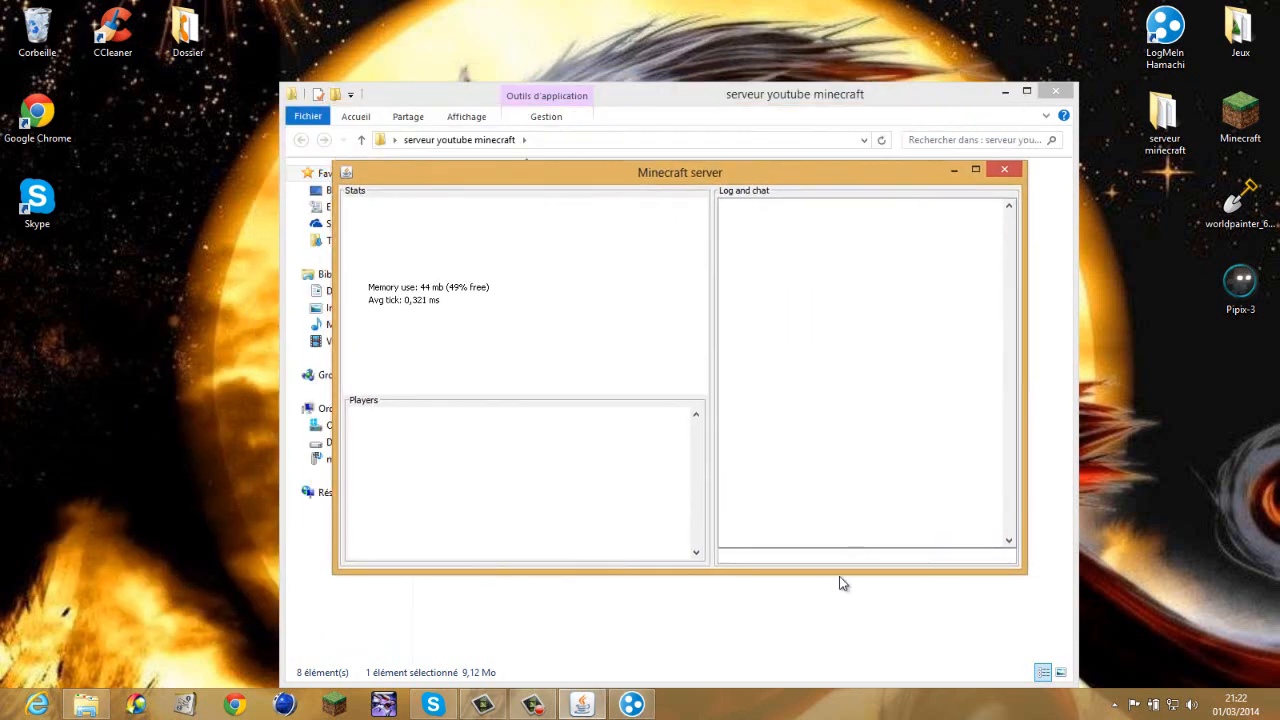
left_click(787, 555)
type("stop")
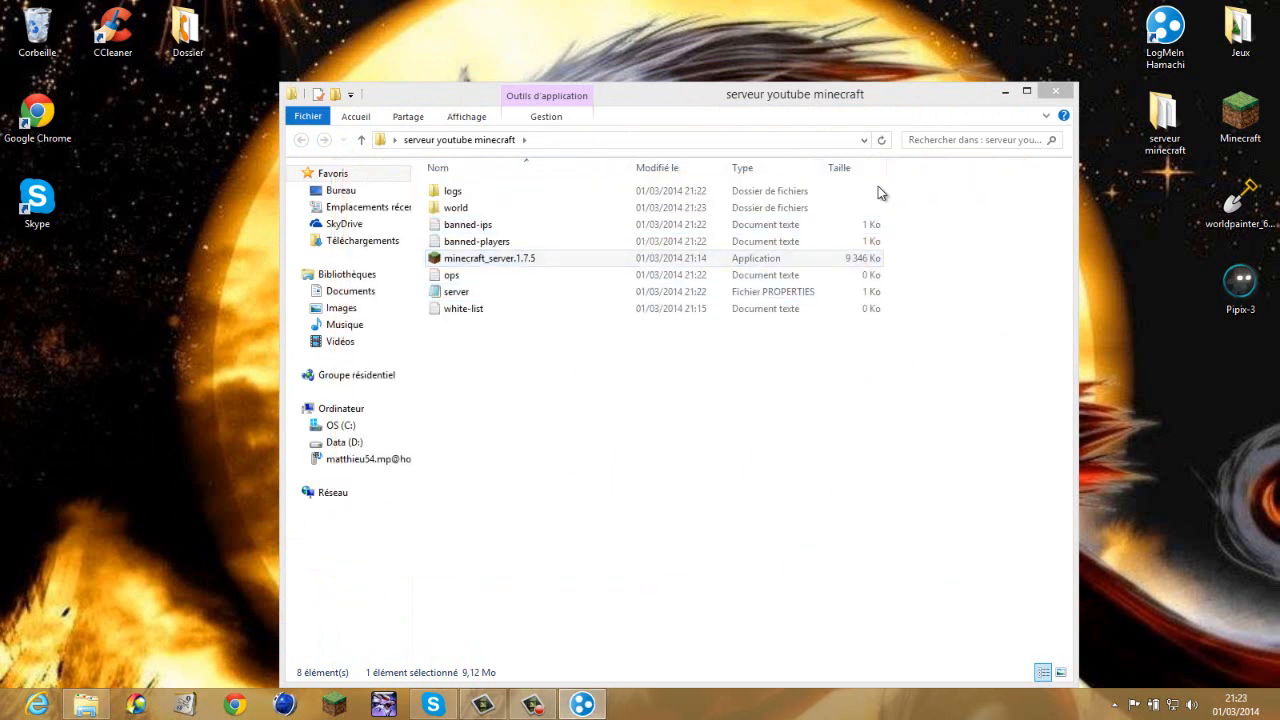
Step: Enter the Hamachi address 25.190.28.122 as server-ip in the server properties file, and close the file without saving
left_click(497, 292)
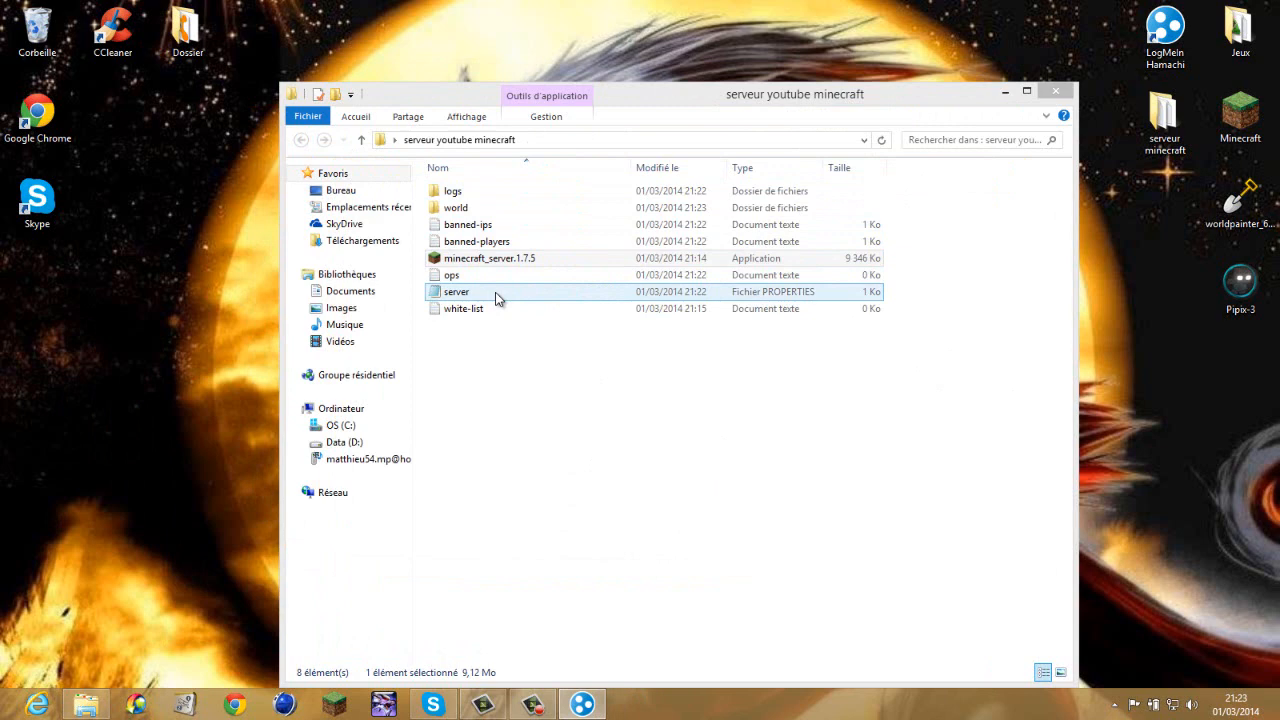
double_click(495, 292)
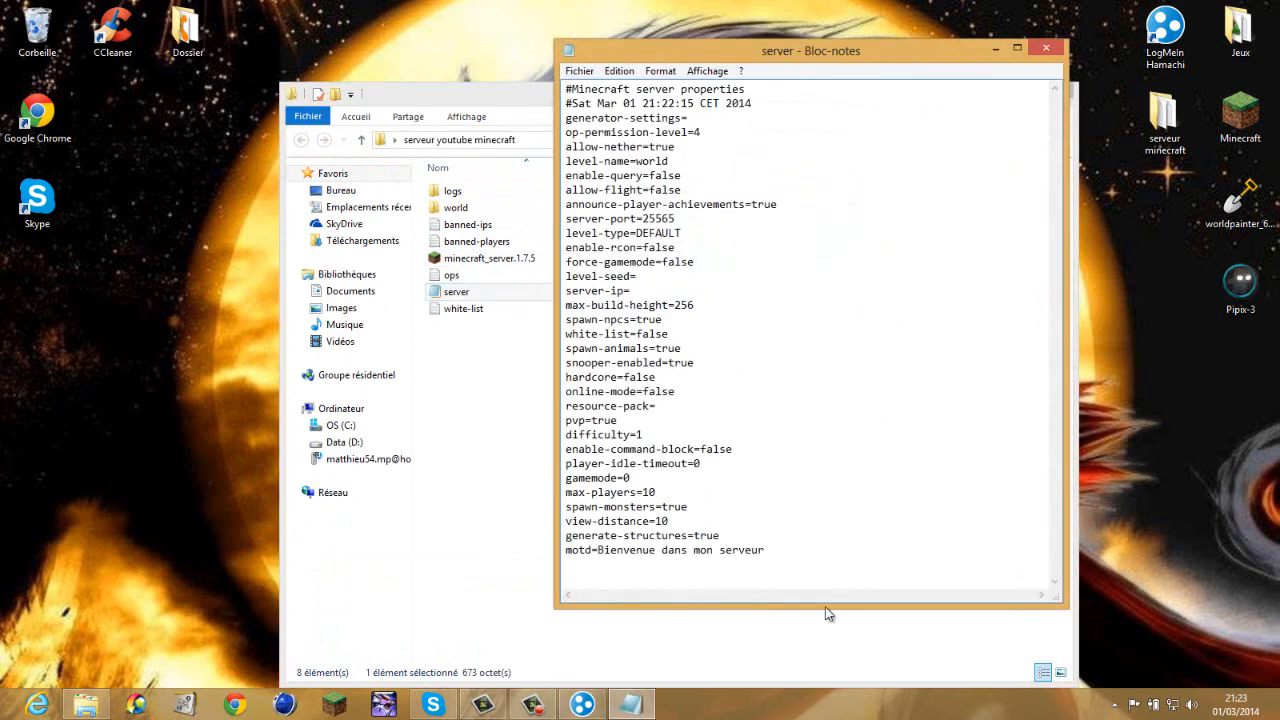
left_click(582, 704)
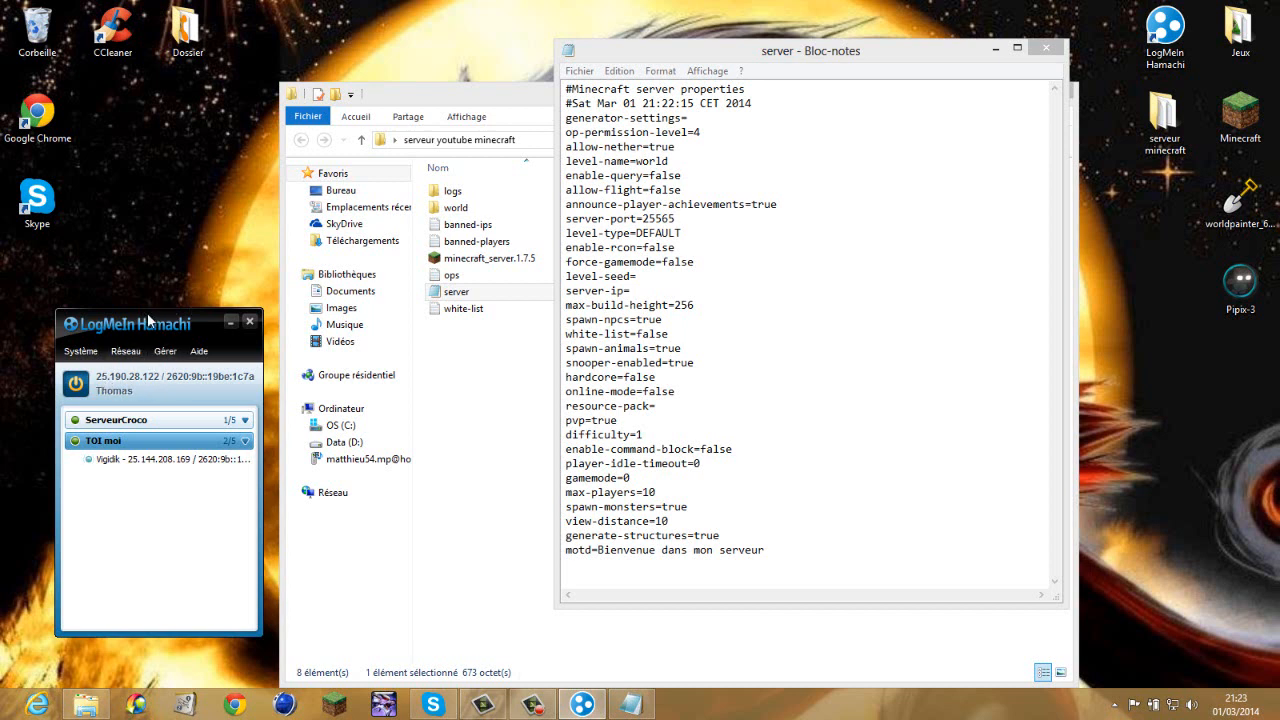
left_click_drag(148, 321, 144, 282)
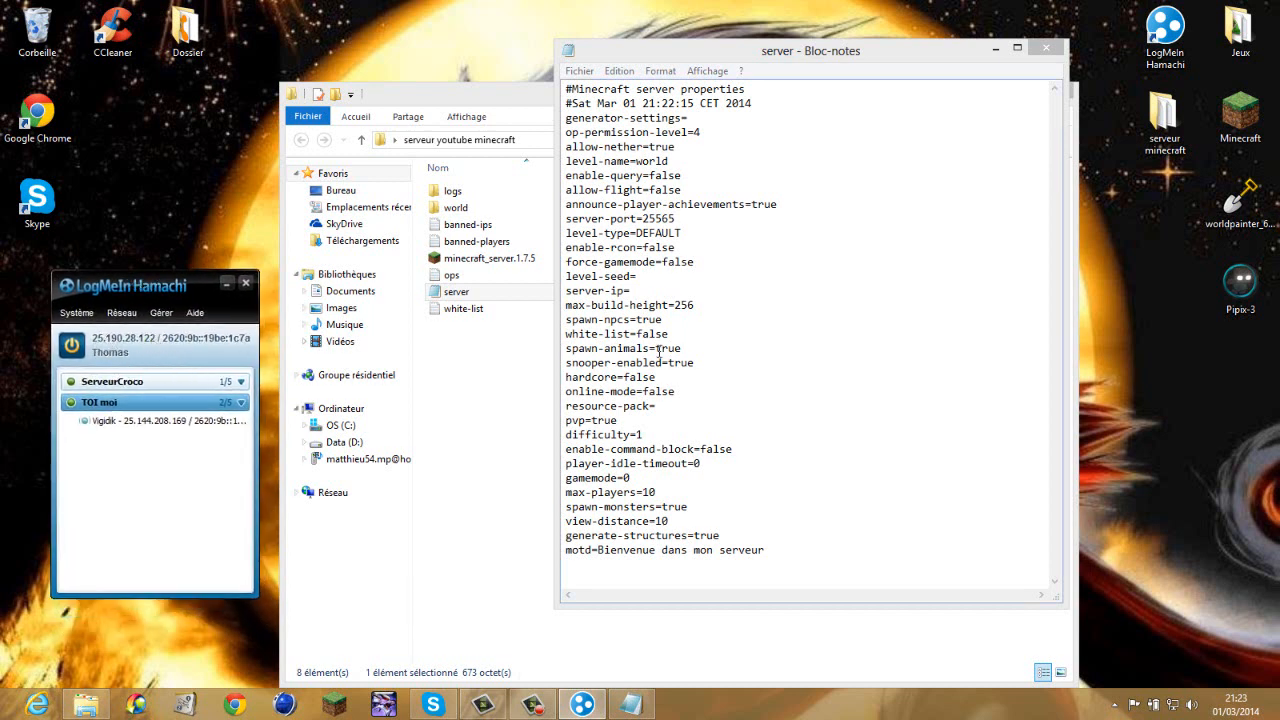
left_click(638, 291)
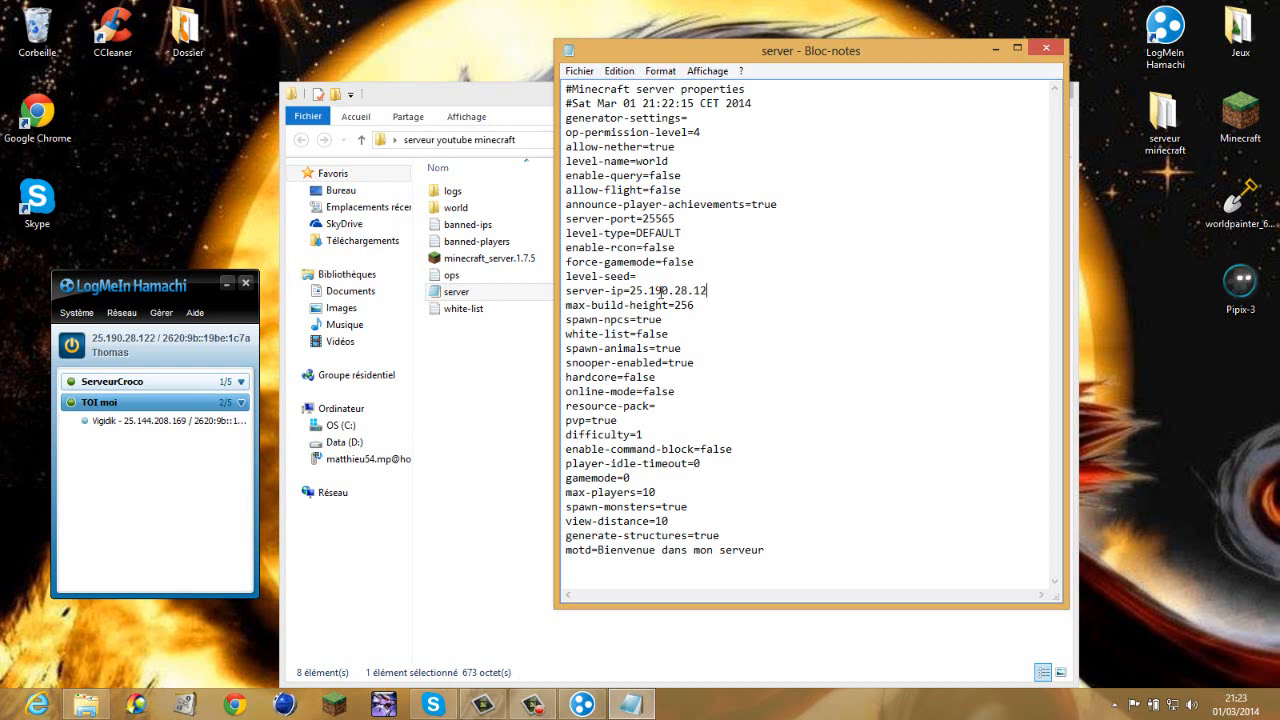
left_click(579, 71)
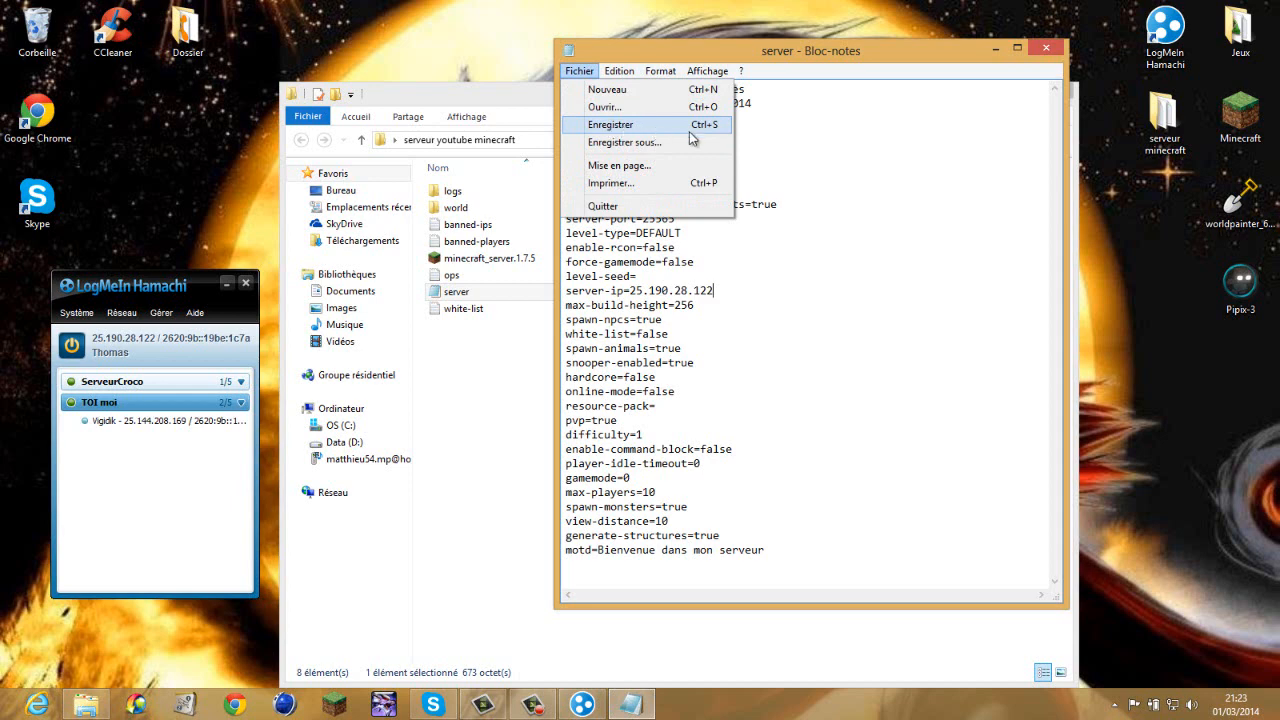
left_click(1047, 53)
left_click(655, 366)
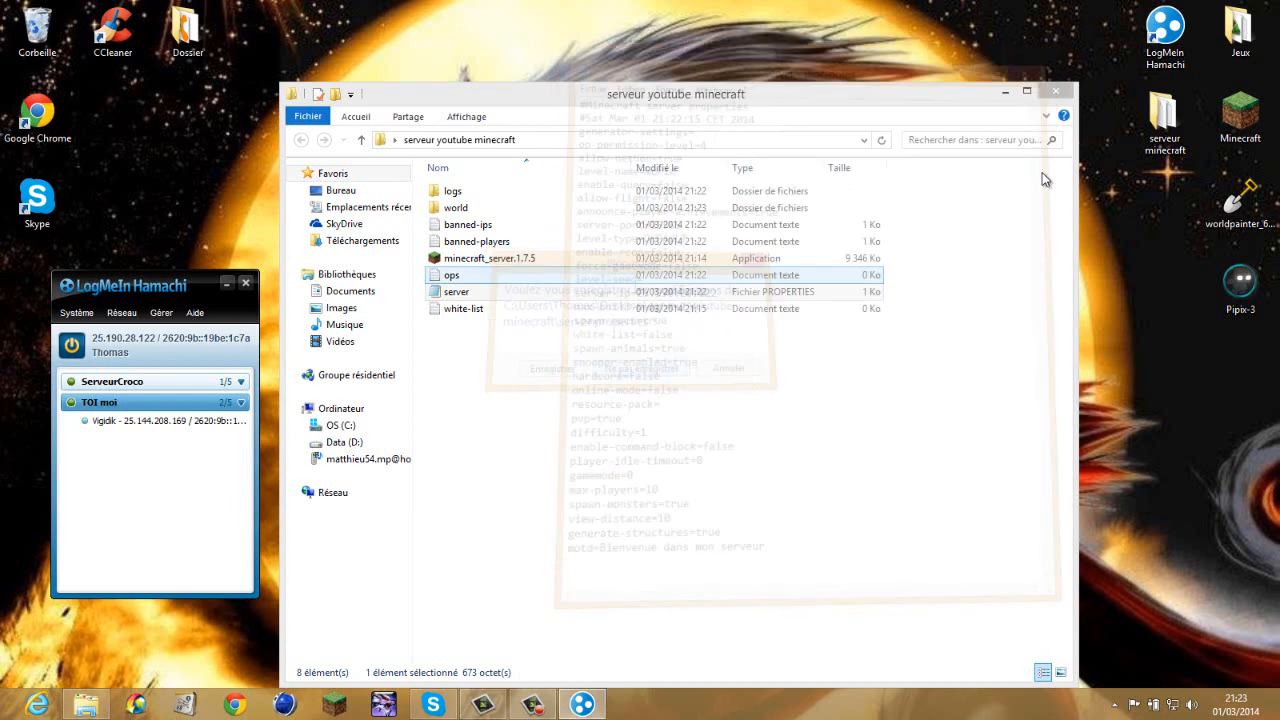
Step: Close Hamachi and the folder window, and move the serveur youtube minecraft folder below the serveur minecraft folder on the desktop
left_click(247, 286)
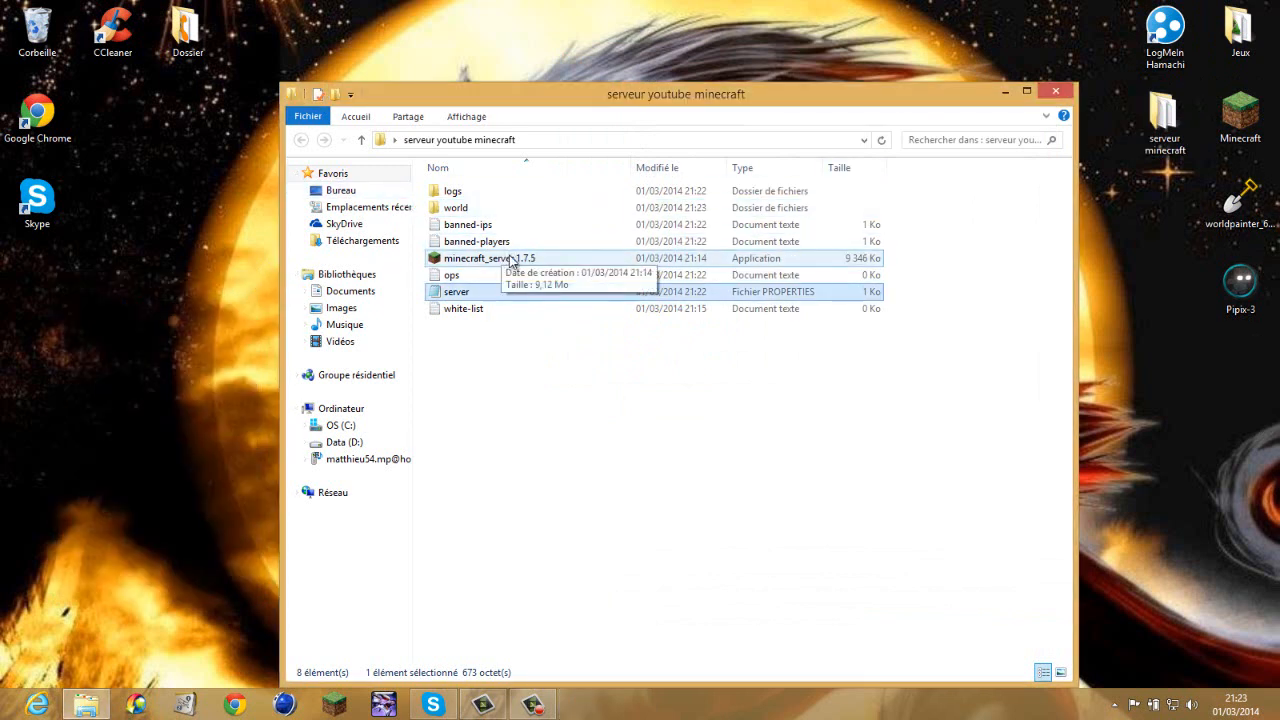
left_click(1052, 93)
left_click_drag(862, 198, 1150, 278)
Step: Open the Minecraft launcher, and run minecraft_server.1.7.5 from the serveur youtube minecraft folder before closing its window
double_click(1240, 112)
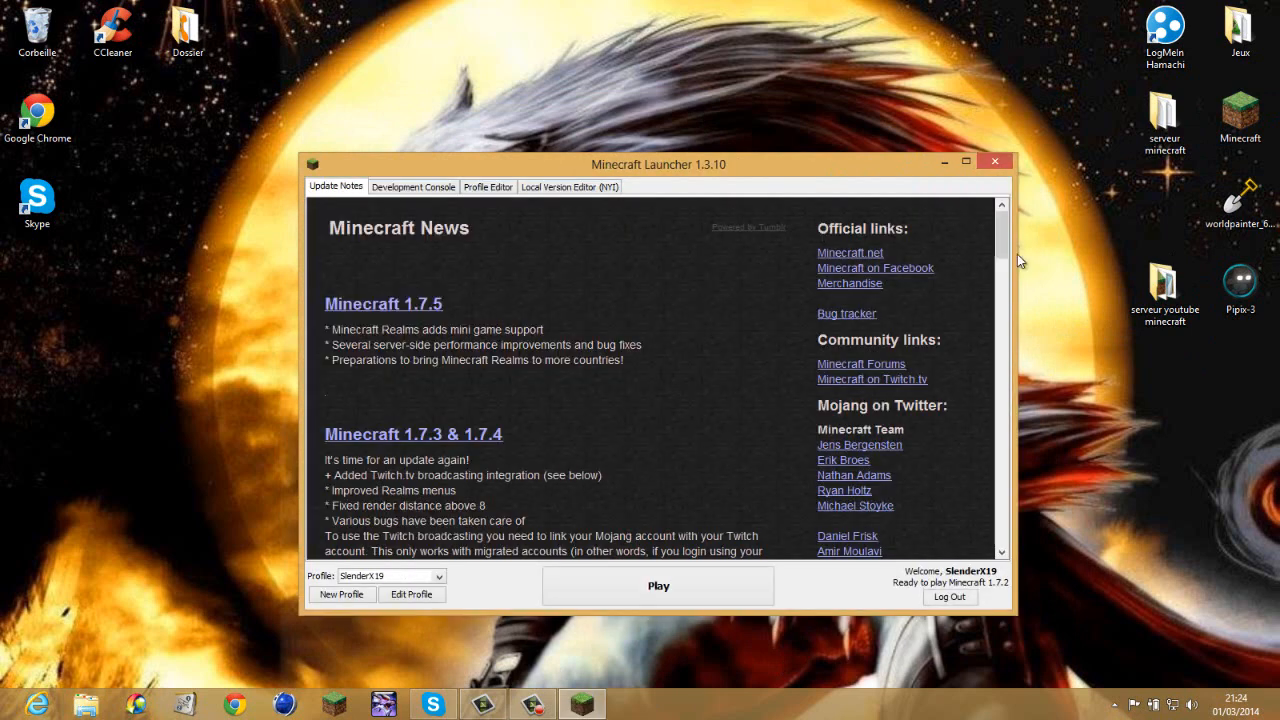
double_click(1162, 290)
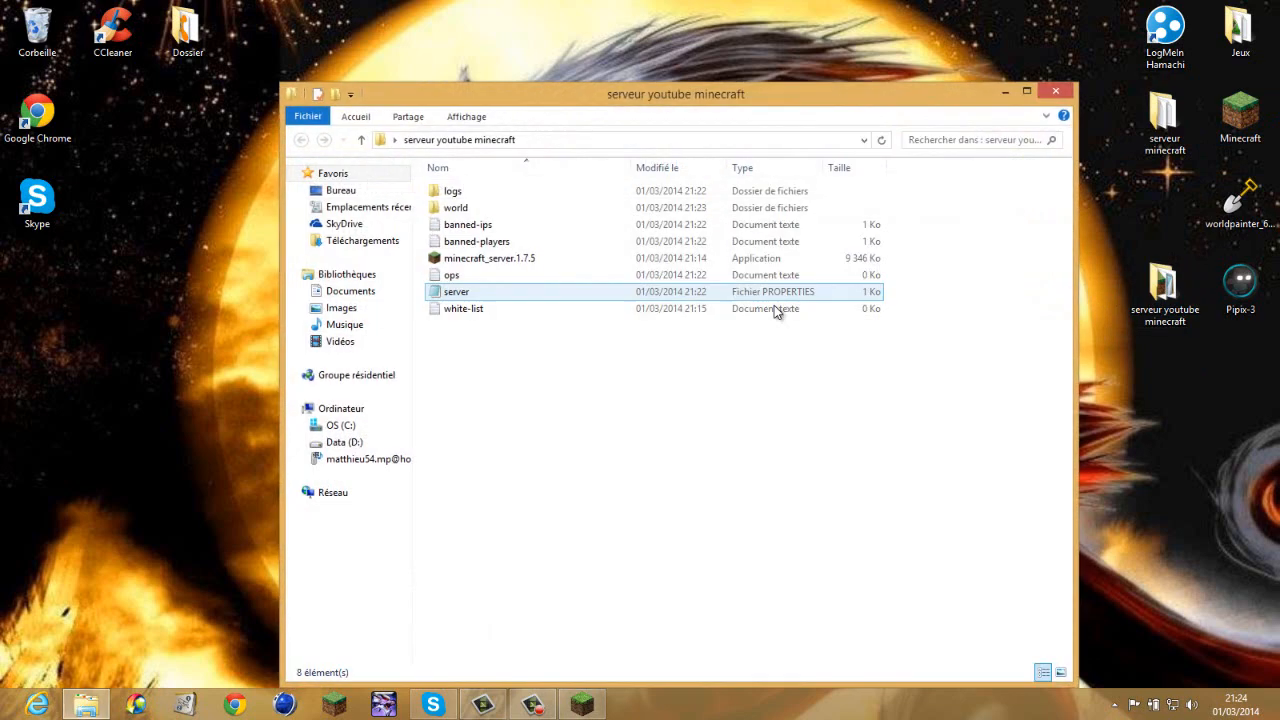
left_click_drag(771, 94, 760, 63)
double_click(512, 227)
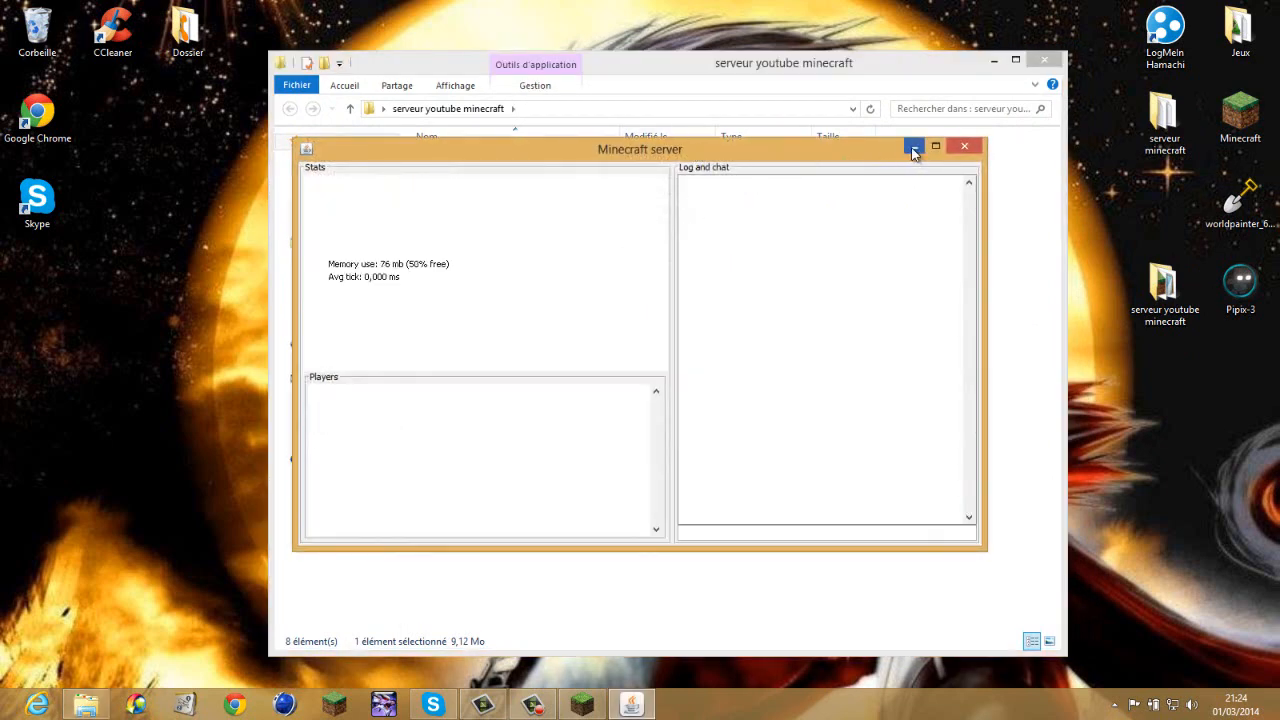
left_click(963, 148)
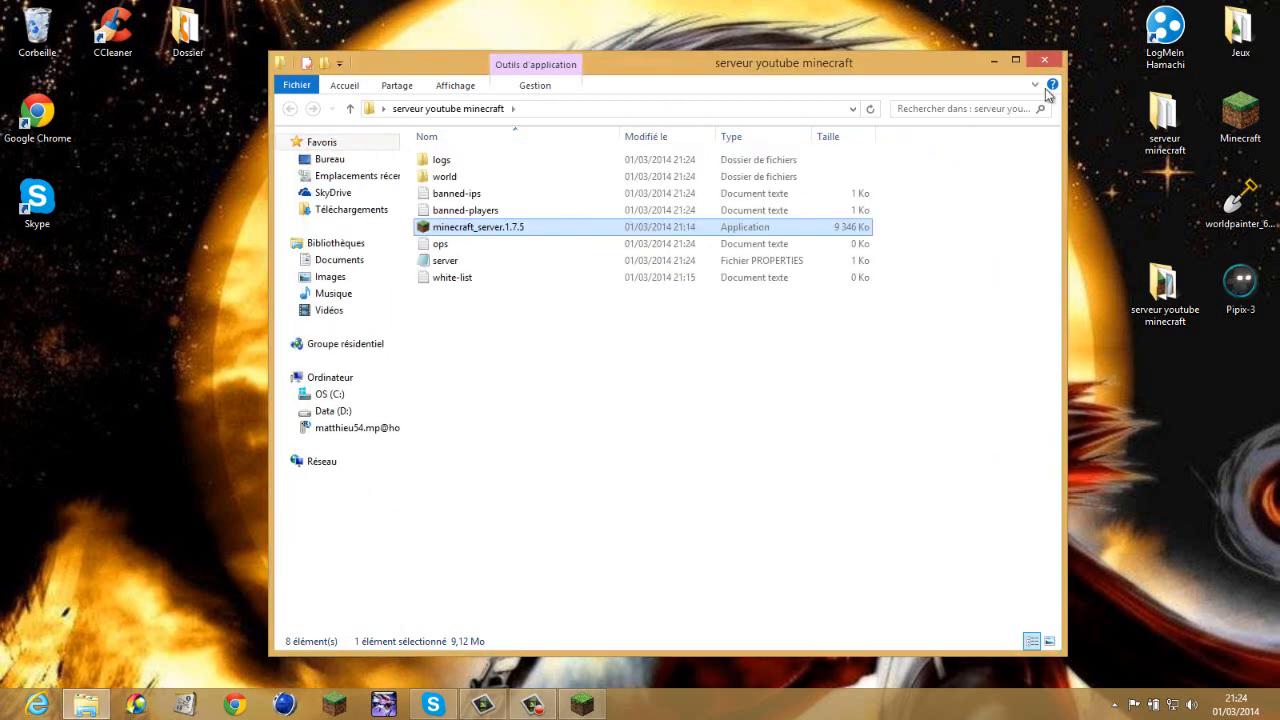
Step: Close the folder, launch Minecraft in a maximized window, and open the form for adding a multiplayer server
left_click(1044, 60)
left_click(700, 580)
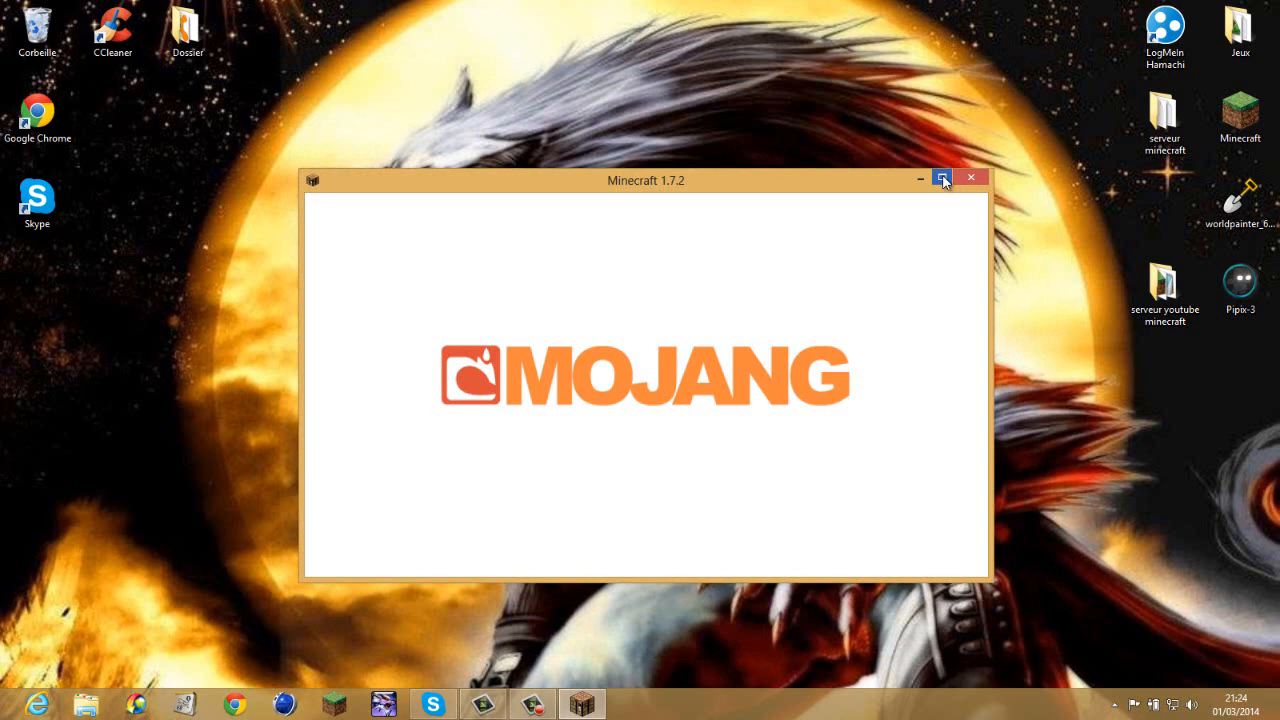
left_click(943, 180)
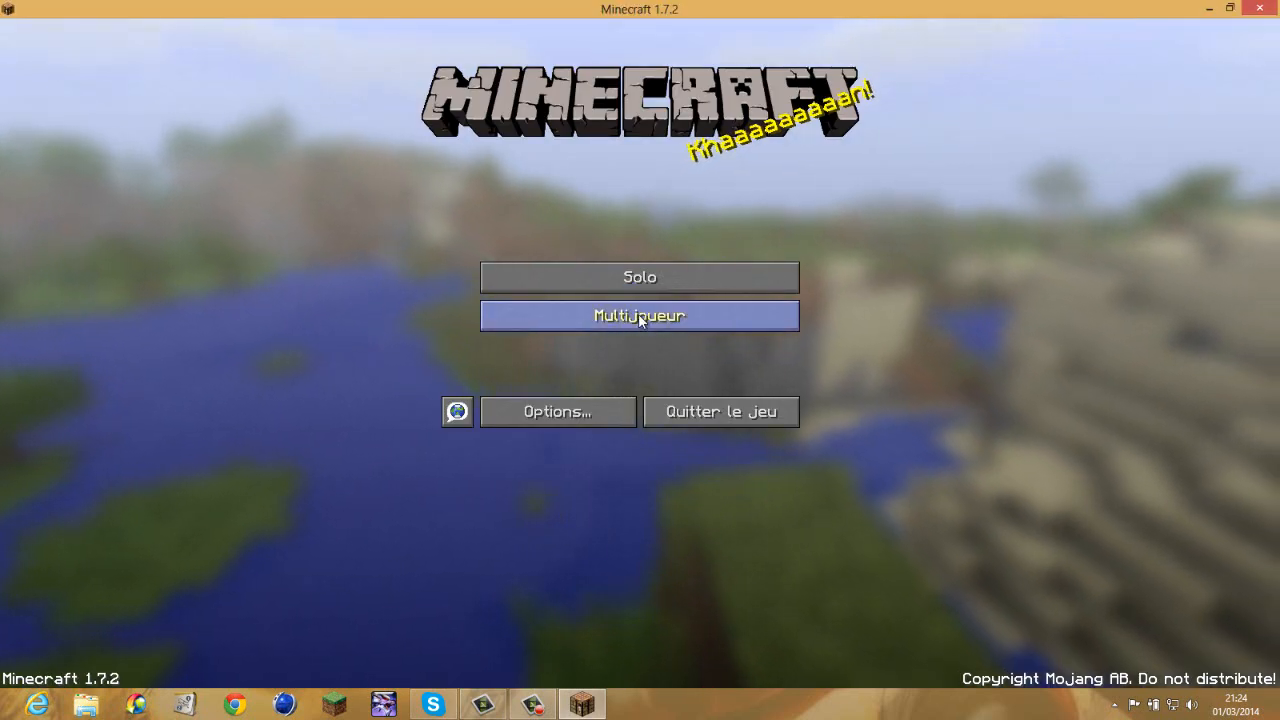
left_click(640, 316)
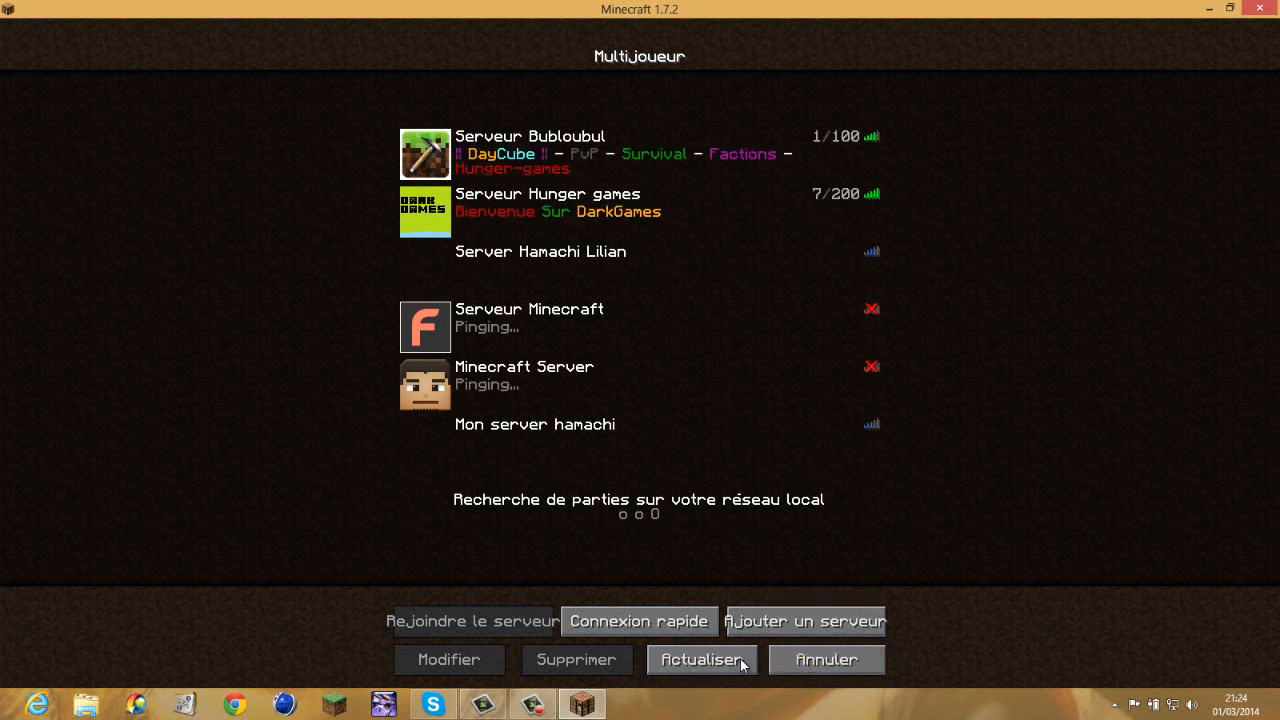
left_click(784, 621)
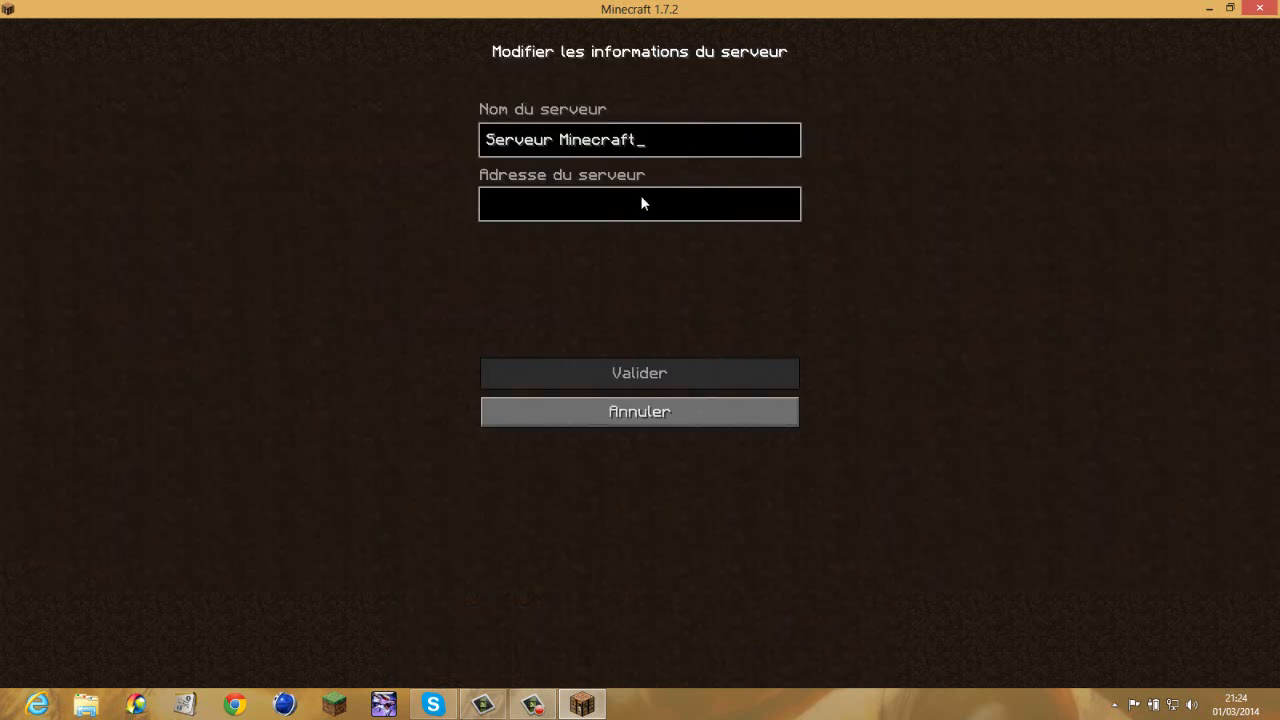
Step: Replace the default server name with "Serveur de ben10"
key("BackSpace")
key("BackSpace")
key("BackSpace")
key("BackSpace")
key("BackSpace")
key("BackSpace")
key("BackSpace")
key("BackSpace")
key("BackSpace")
key("BackSpace")
key("BackSpace")
key("BackSpace")
key("BackSpace")
key("BackSpace")
key("BackSpace")
key("BackSpace")
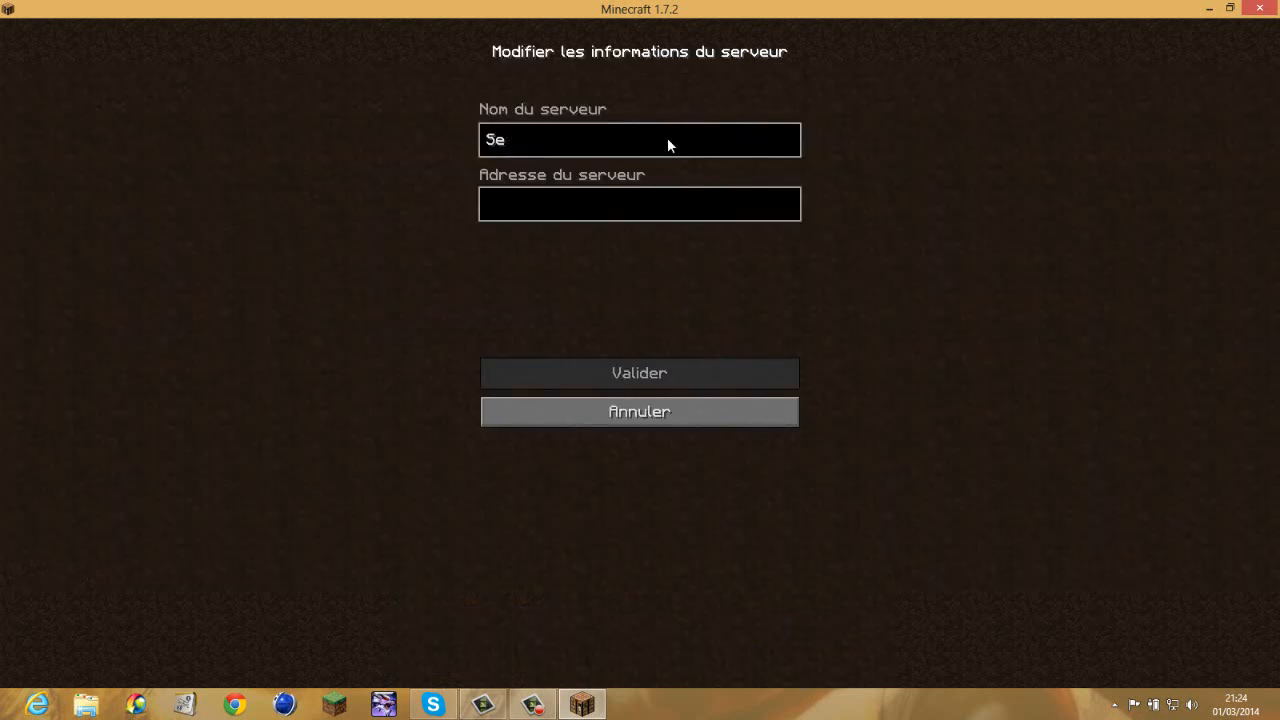
type("Serveru")
key("BackSpace")
key("BackSpace")
key("BackSpace")
key("BackSpace")
type("veur")
type(" ben")
key("BackSpace")
key("BackSpace")
key("BackSpace")
type("de ben10")
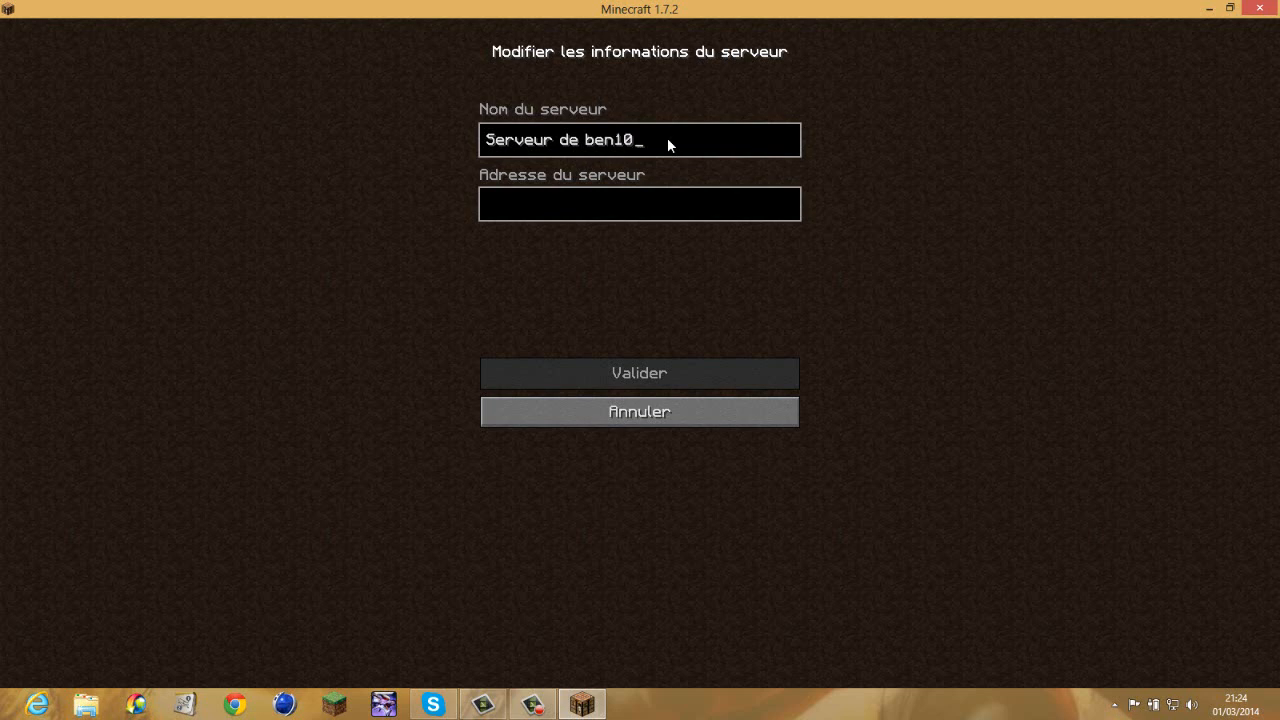
Step: Clear the server name and enter "Mon server" instead
left_click(678, 216)
key("BackSpace")
key("BackSpace")
key("BackSpace")
key("BackSpace")
key("BackSpace")
key("BackSpace")
key("BackSpace")
key("BackSpace")
key("BackSpace")
key("BackSpace")
key("BackSpace")
key("BackSpace")
key("BackSpace")
key("BackSpace")
key("BackSpace")
key("BackSpace")
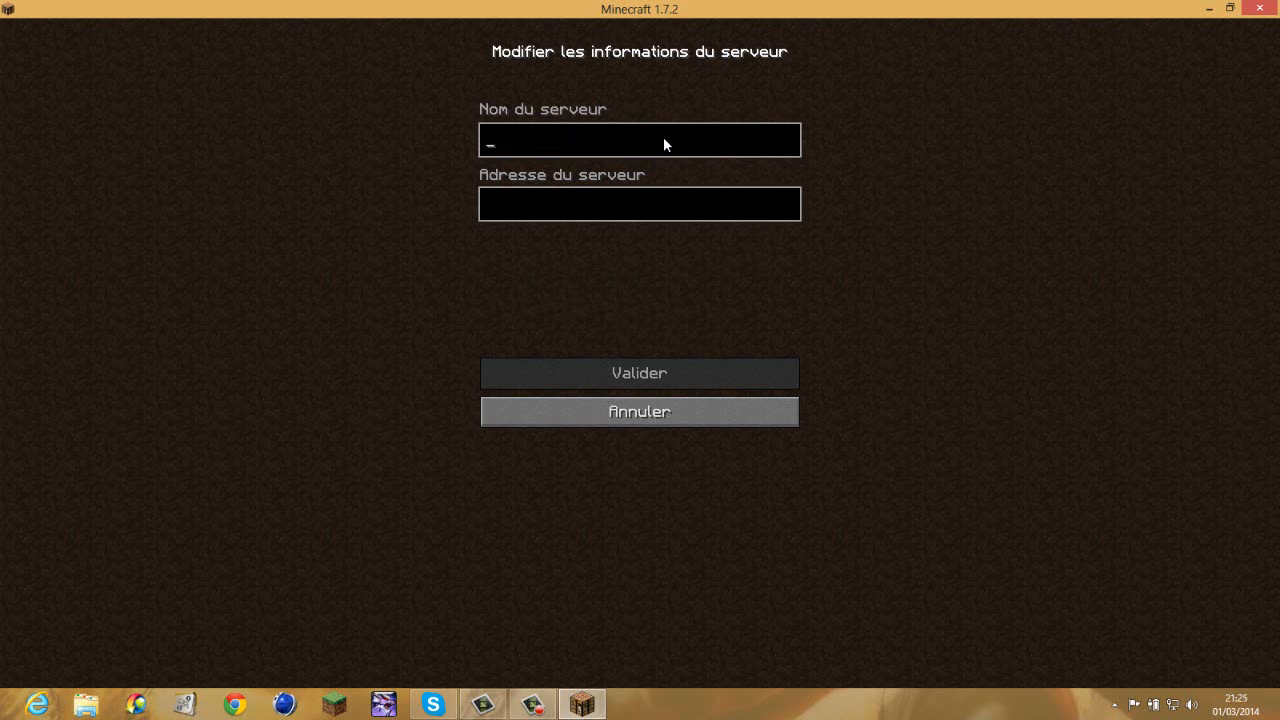
type("Mon server")
Step: Open LogMeIn Hamachi and restore the Minecraft window to a smaller size so both are visible
left_click(1217, 10)
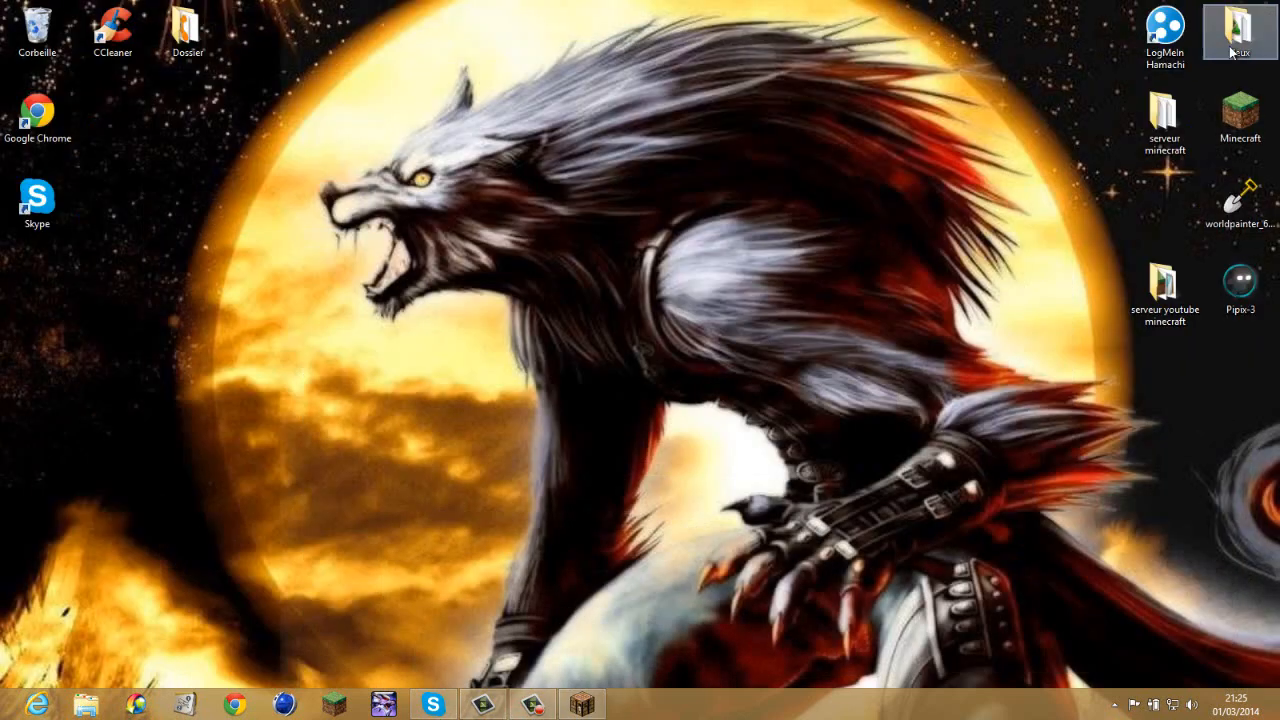
double_click(1164, 30)
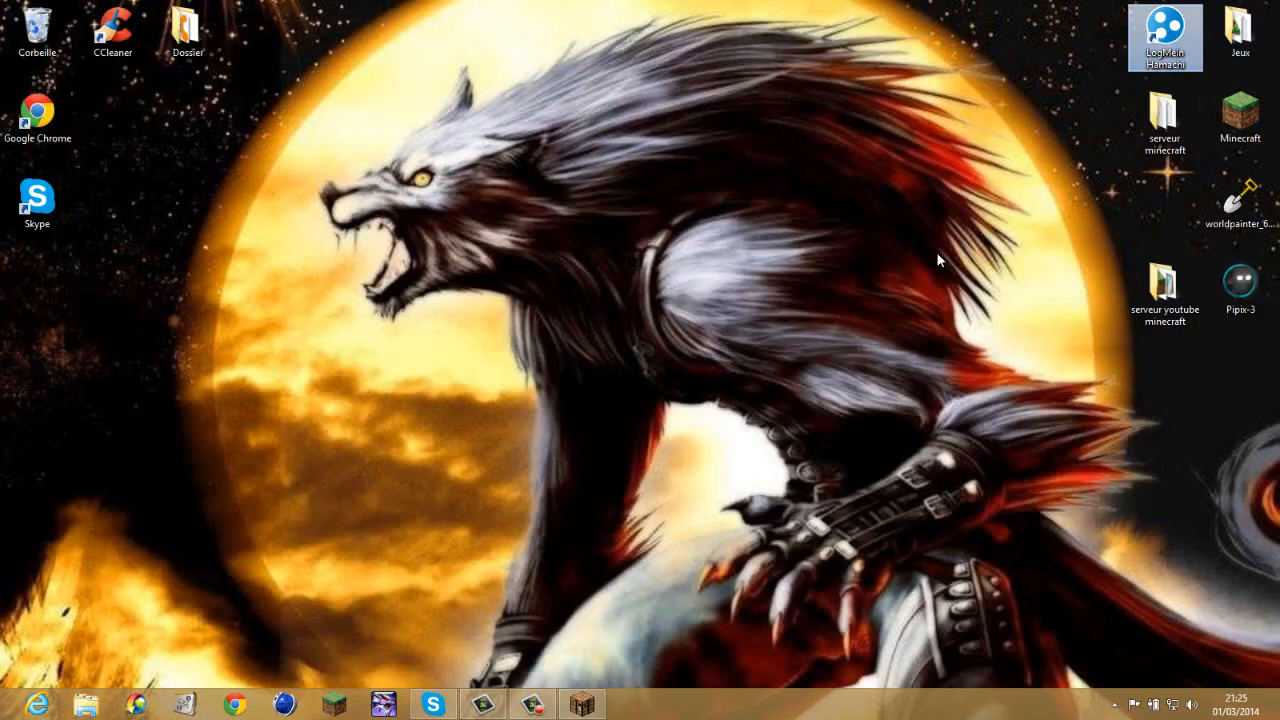
left_click(592, 705)
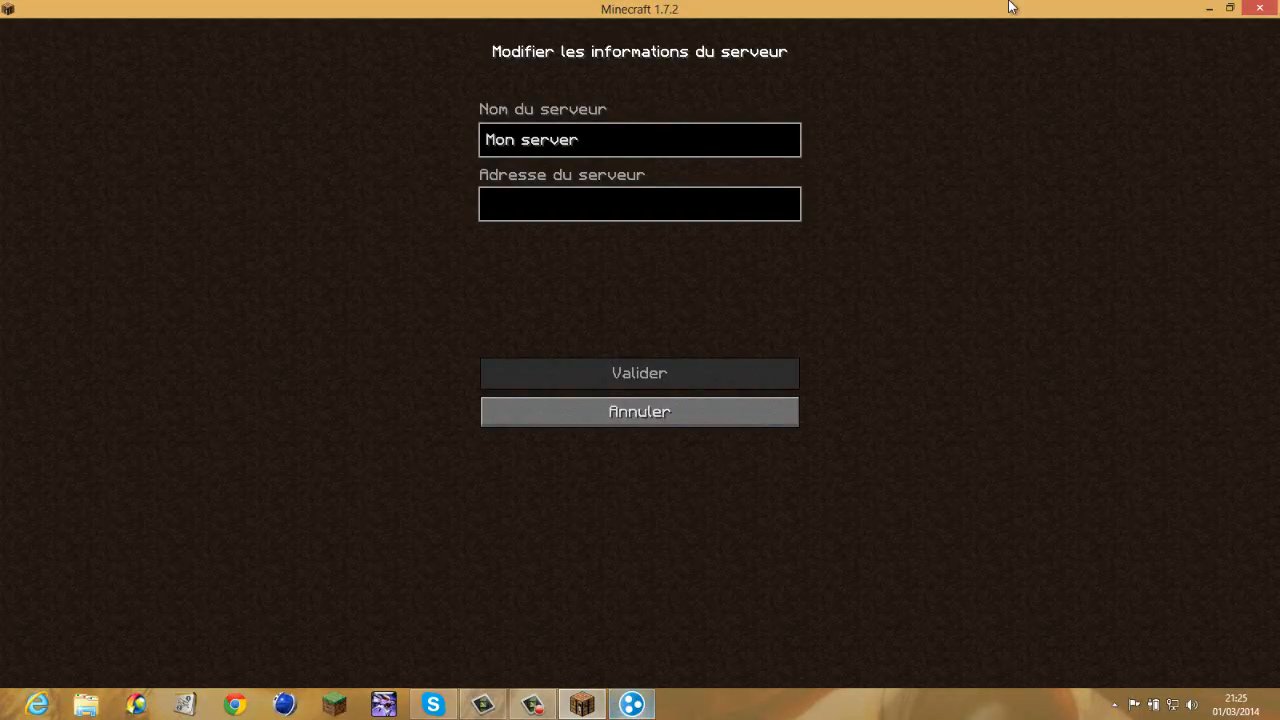
left_click(1231, 9)
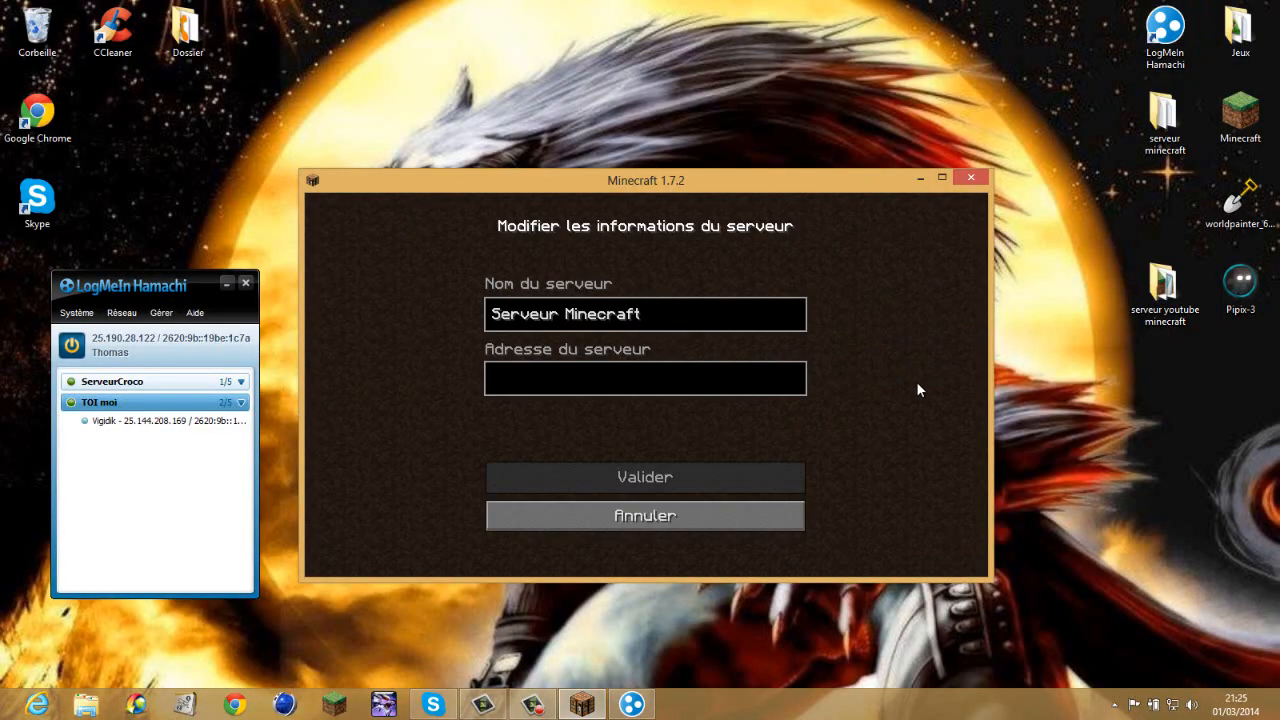
Step: Set the server address to the Hamachi address 25.190.28.122 and add the server to the multiplayer list
left_click(612, 380)
type("25")
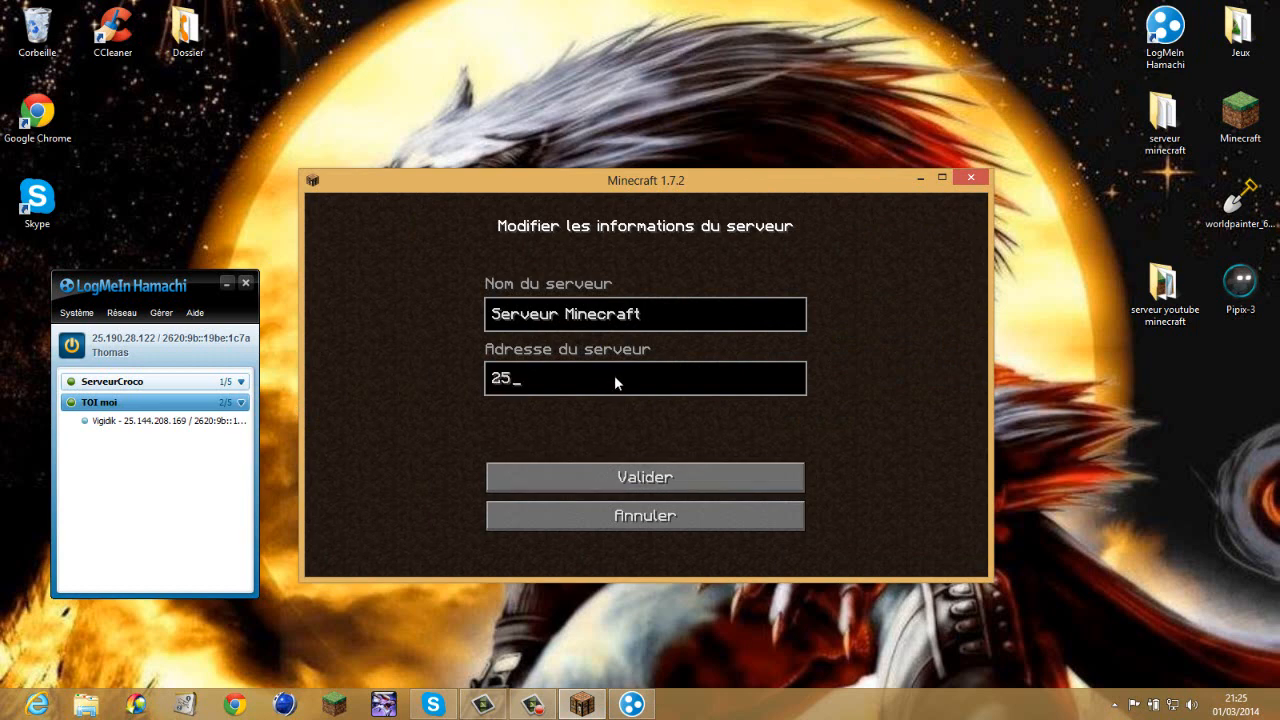
type(".190.28.122")
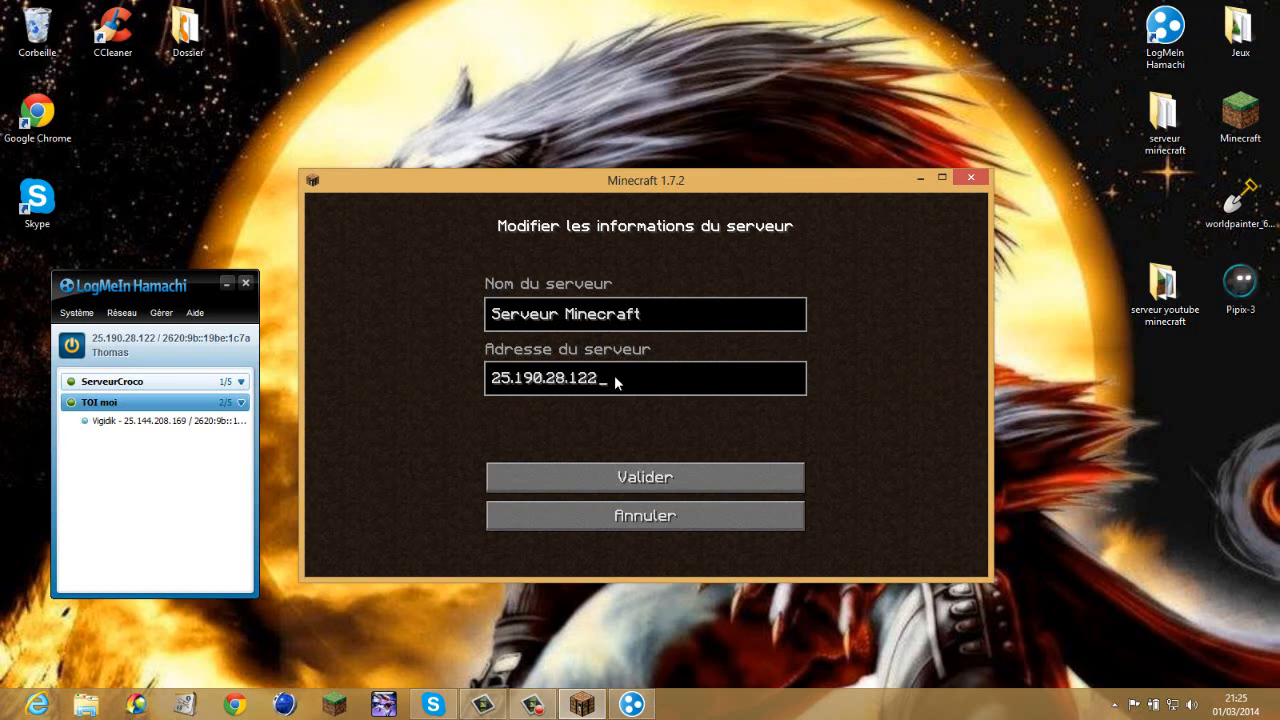
left_click(661, 481)
Step: Delete the newly added Serveur Minecraft entry at the end of the multiplayer server list
scroll(664, 375, "down", 5)
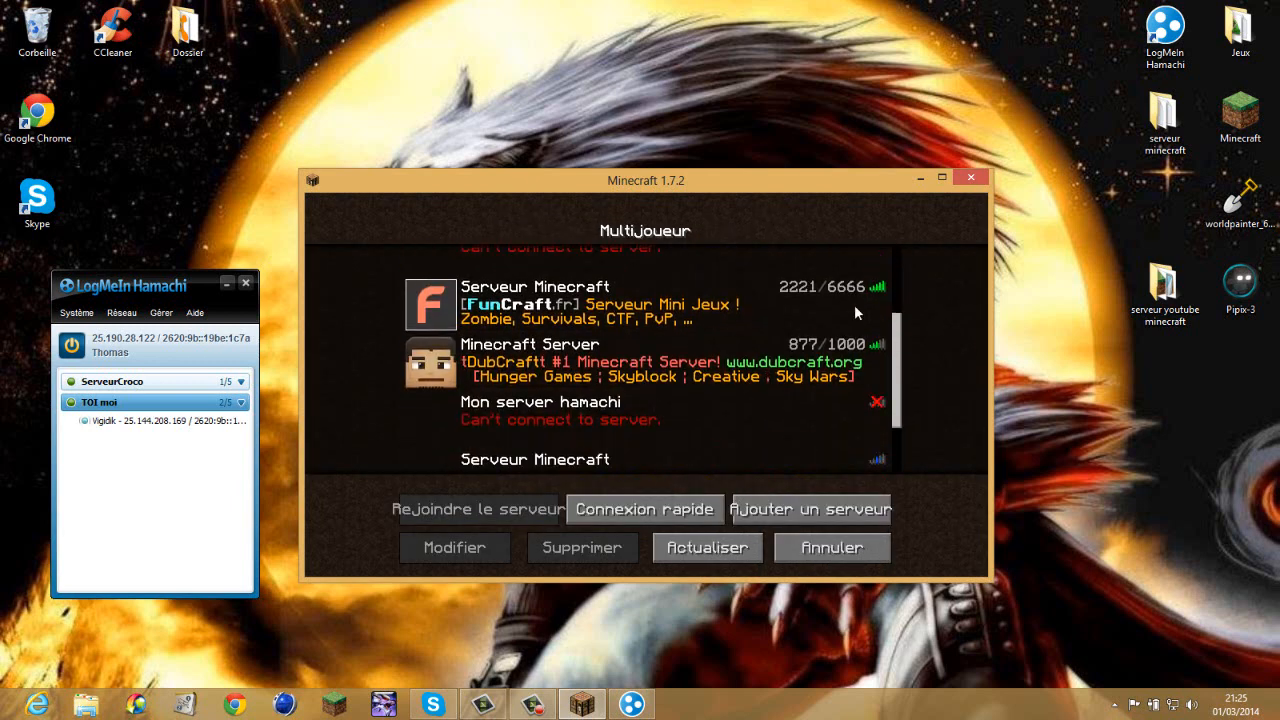
scroll(652, 362, "down", 3)
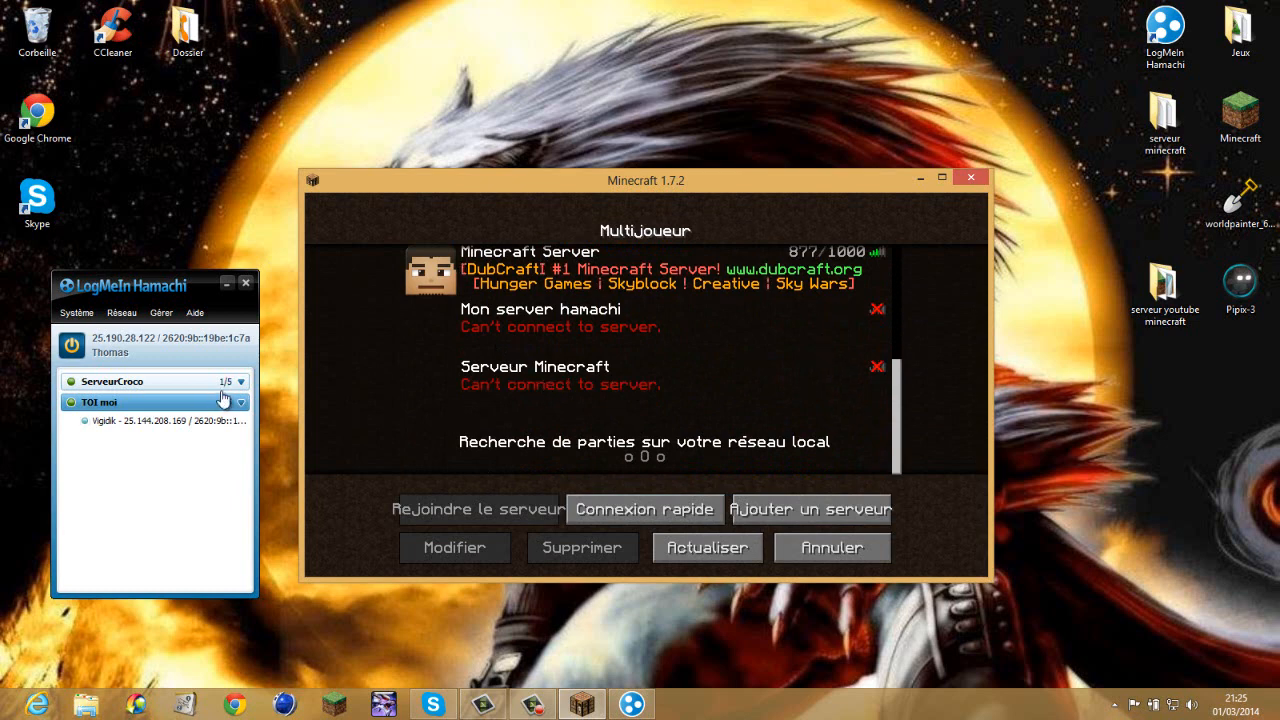
left_click(561, 385)
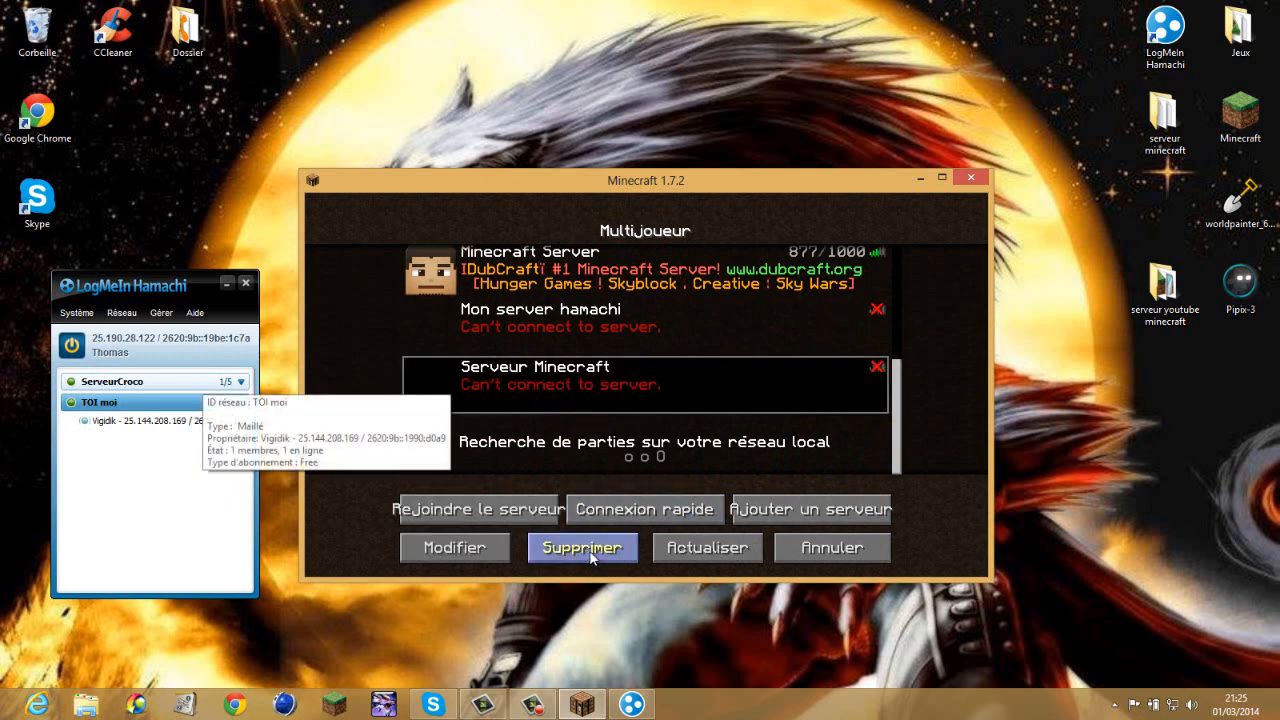
left_click(590, 557)
left_click(566, 421)
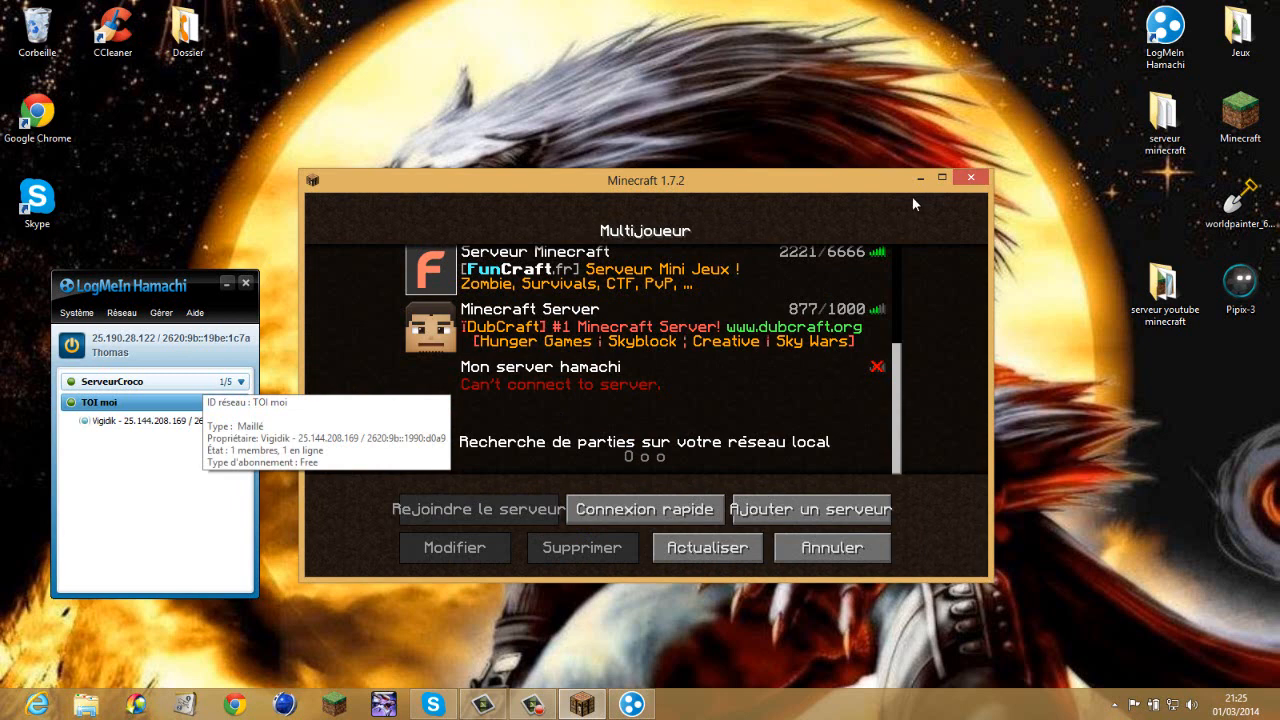
Step: Close Hamachi, leave the multiplayer list and quit Minecraft
left_click(246, 287)
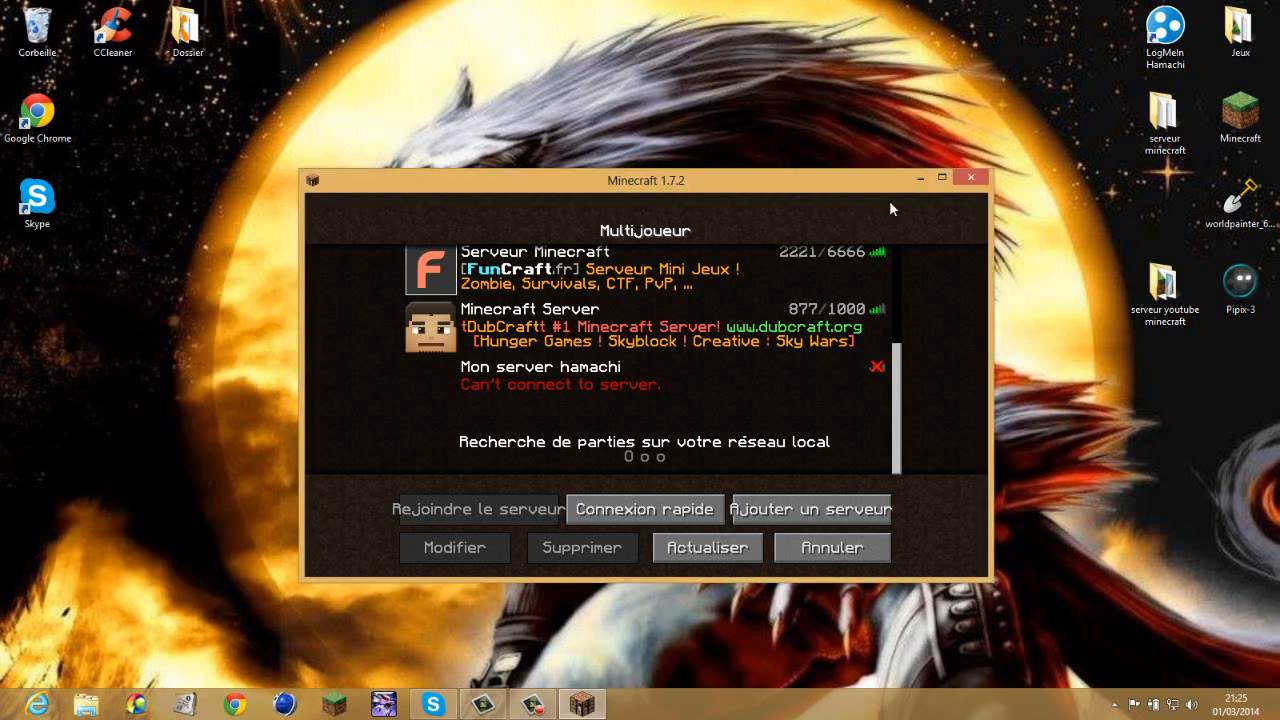
left_click(942, 179)
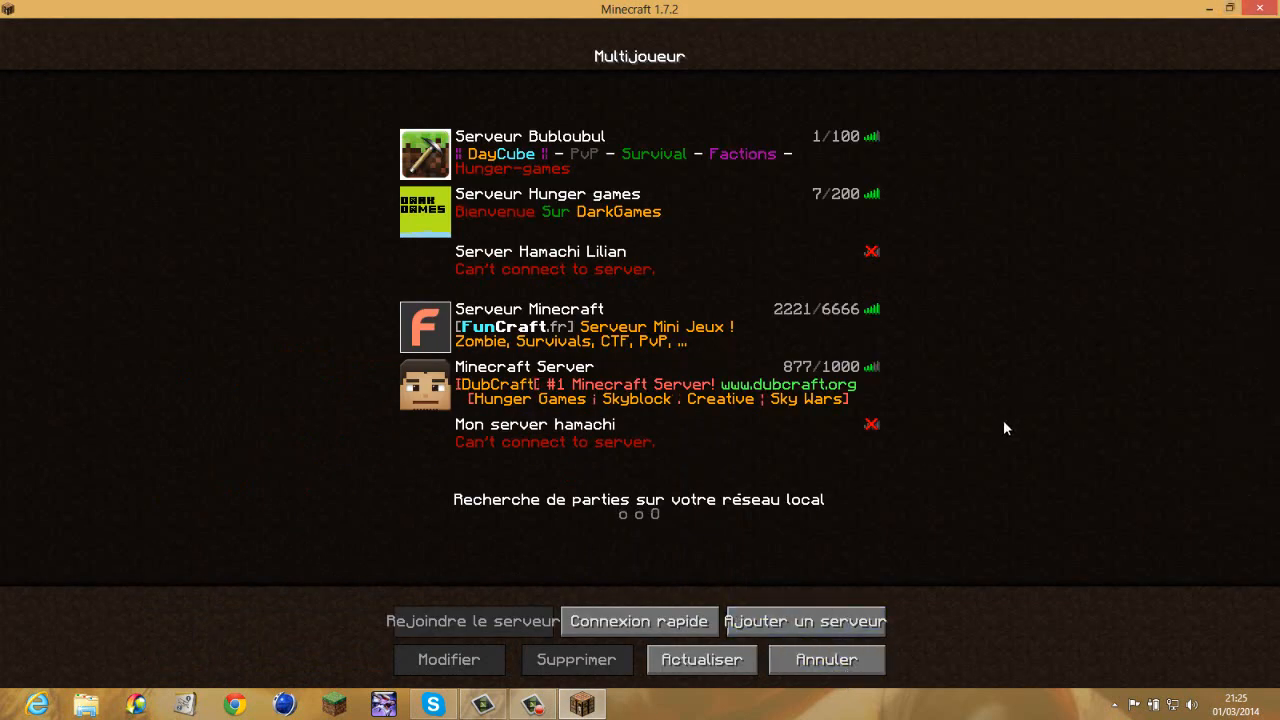
left_click(812, 664)
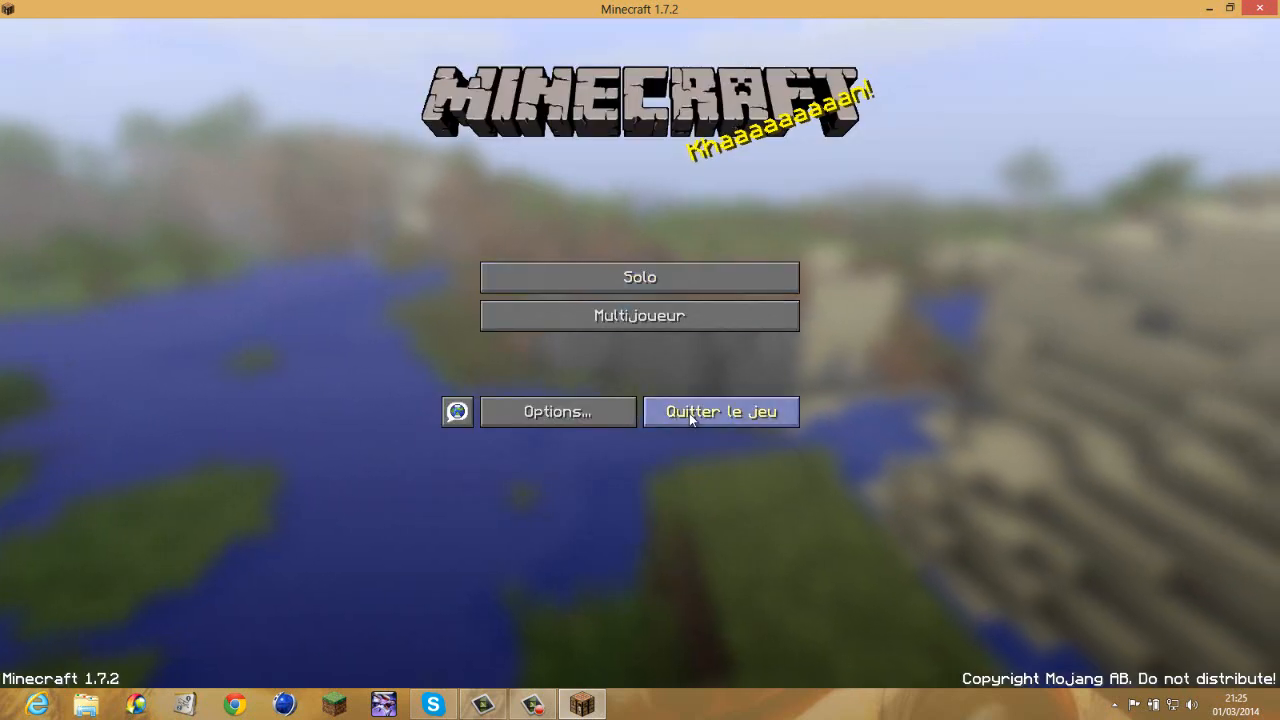
left_click(748, 411)
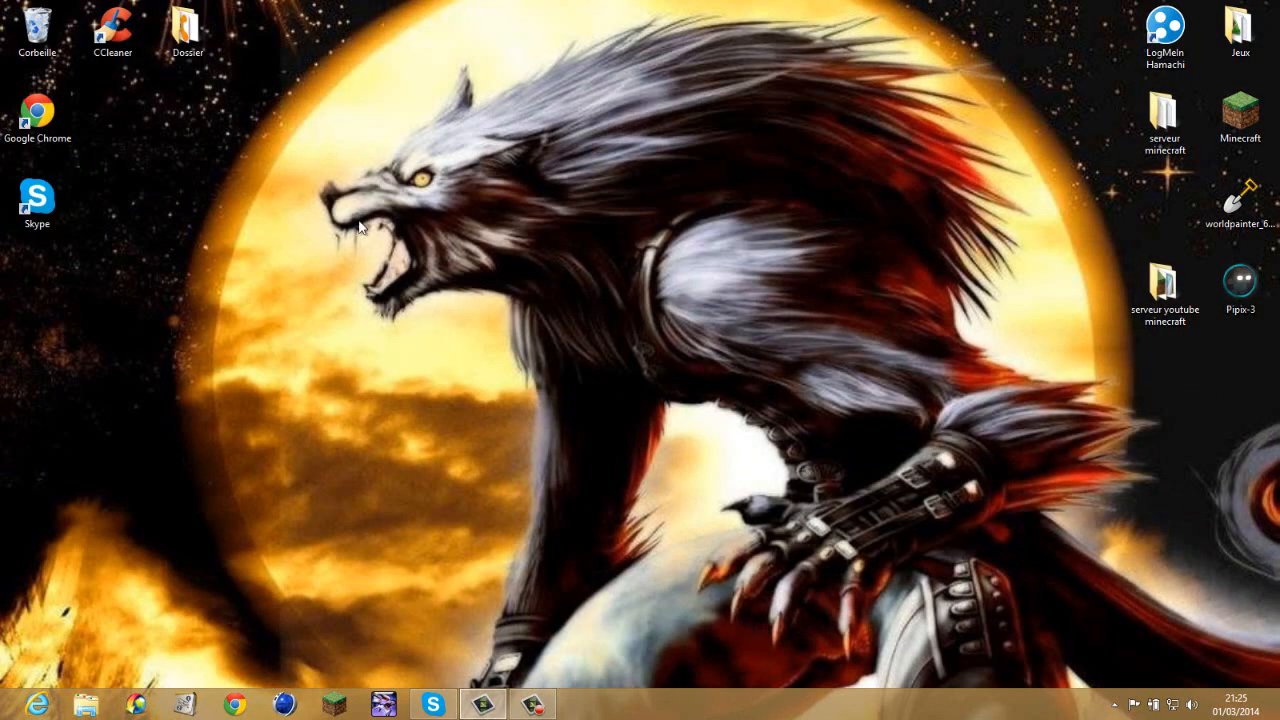
left_click_drag(298, 180, 933, 495)
left_click_drag(1041, 613, 1128, 332)
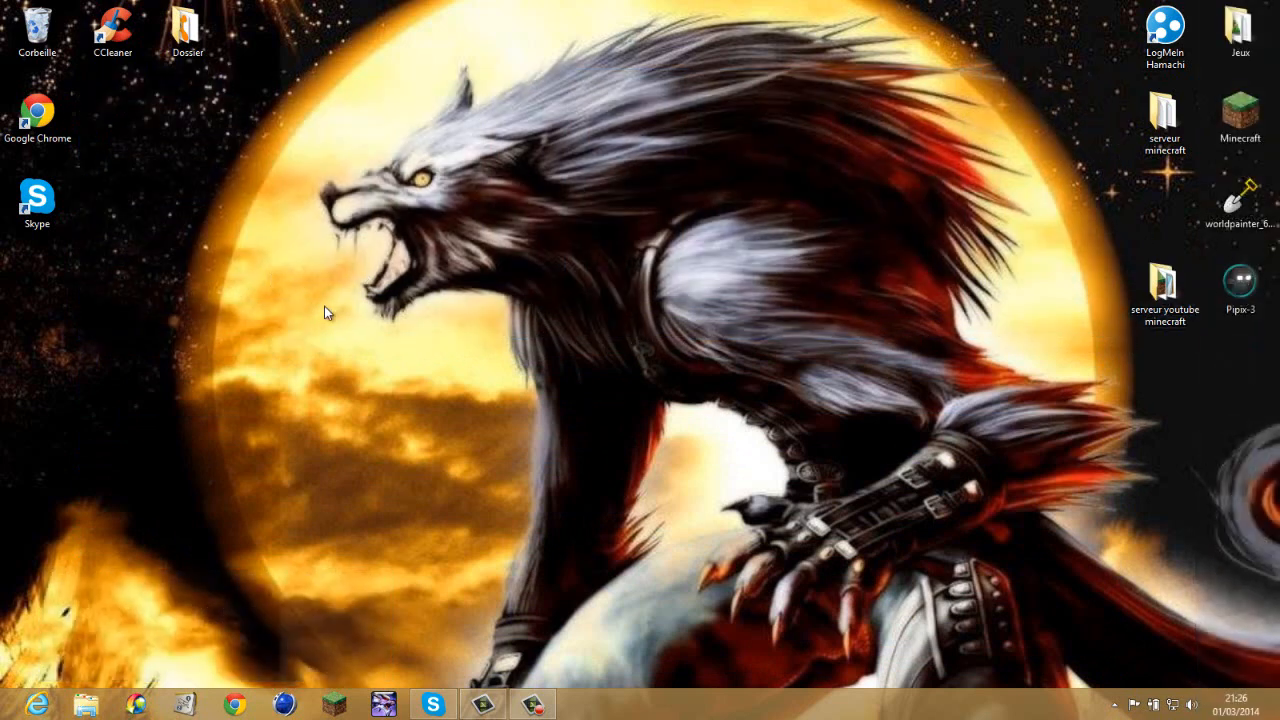
left_click_drag(256, 268, 978, 618)
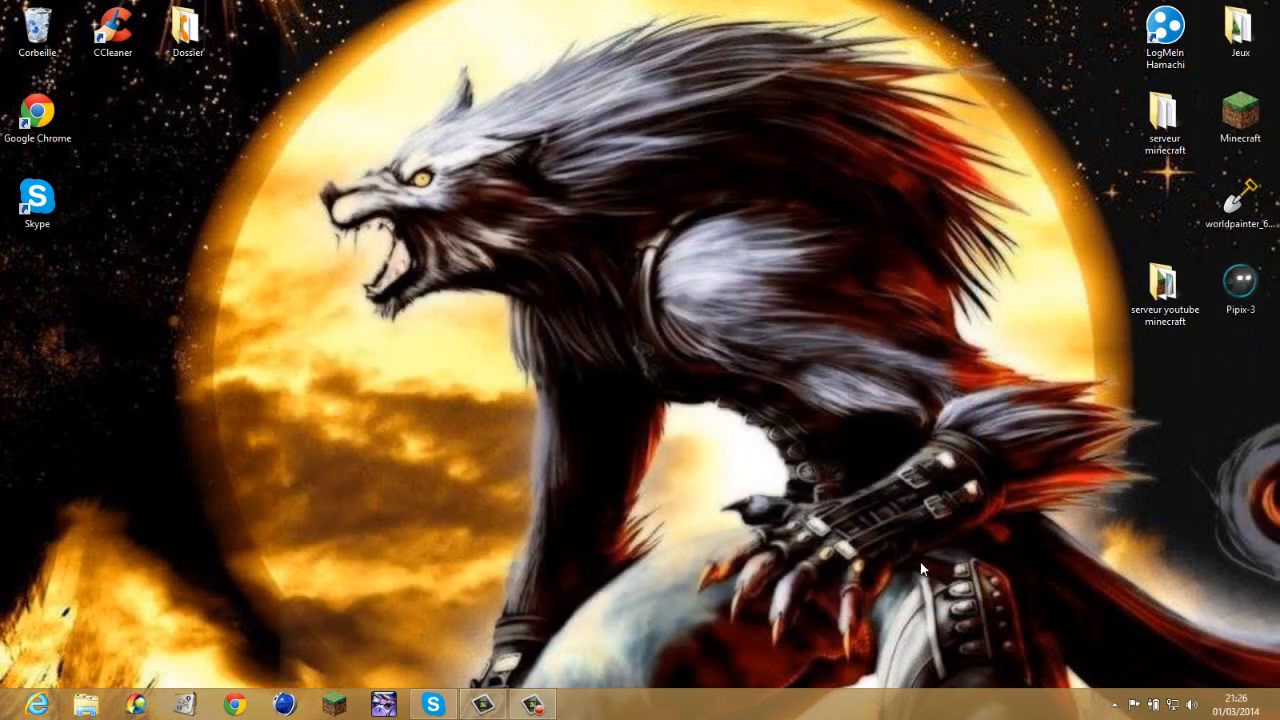